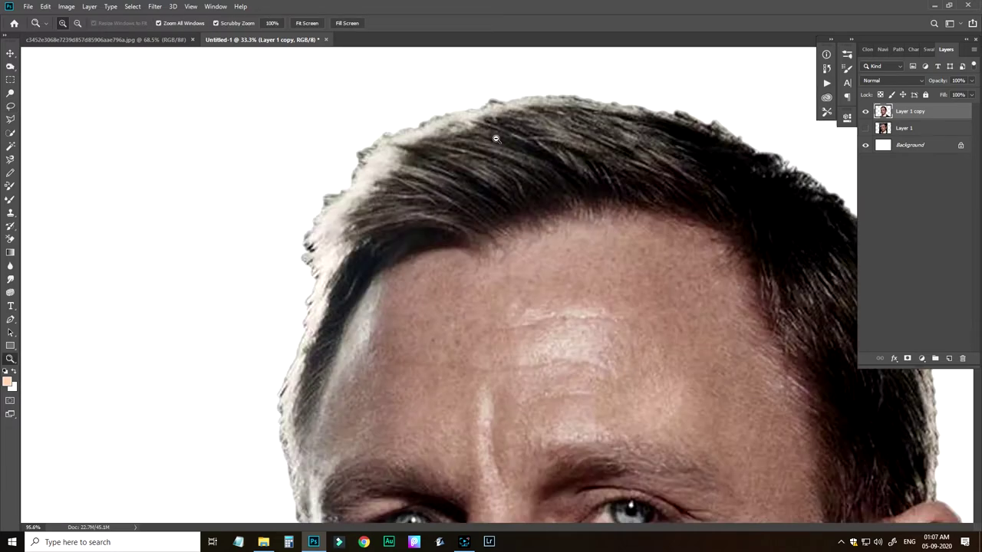
# Step: Add a new layer directly above the Background and fill it with solid gray
pyautogui.click(924, 151)
pyautogui.hotkey('ctrl', 'alt', 'shift', 'n')
pyautogui.click(45, 6)
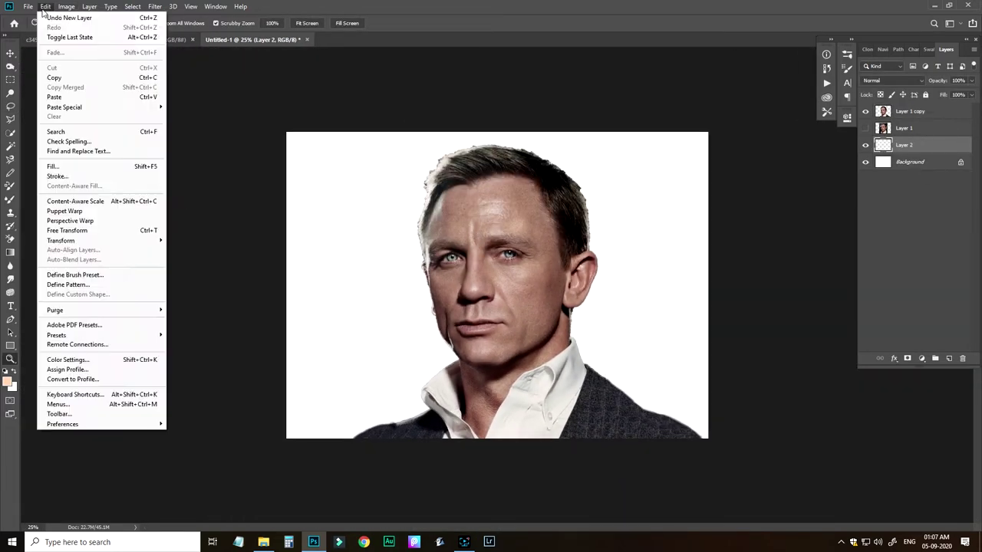
pyautogui.click(60, 167)
pyautogui.click(549, 131)
# Step: Increase the contrast of Layer 1 copy with Levels, setting the input black level to 12 and the white level to 207
pyautogui.click(905, 115)
pyautogui.moveTo(534, 358); pyautogui.dragTo(564, 357)
pyautogui.hotkey('ctrl', 'l')
pyautogui.moveTo(779, 284); pyautogui.dragTo(657, 284)
pyautogui.moveTo(709, 284); pyautogui.dragTo(712, 283)
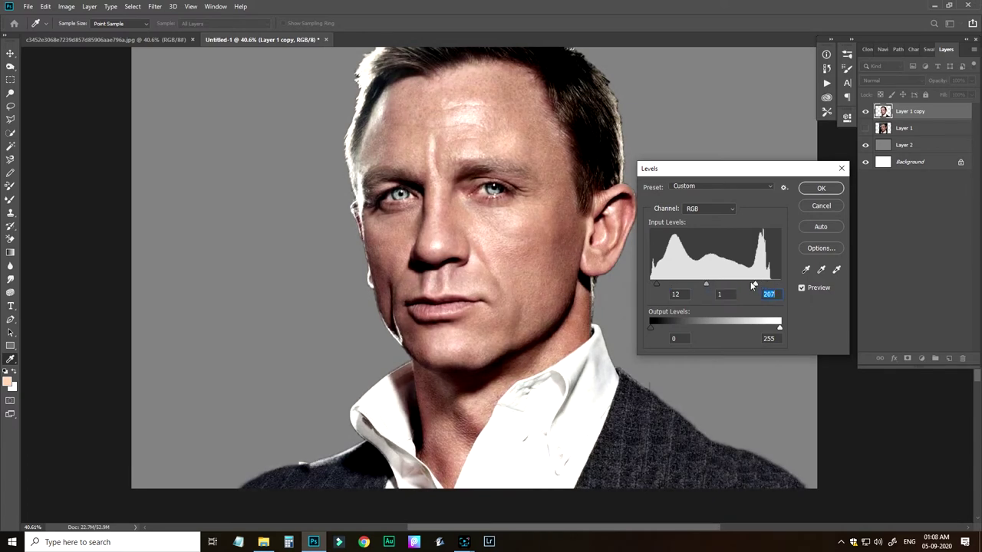
pyautogui.press('Return')
pyautogui.press('z')
pyautogui.keyDown('alt'); pyautogui.click(583, 328); pyautogui.keyUp('alt')
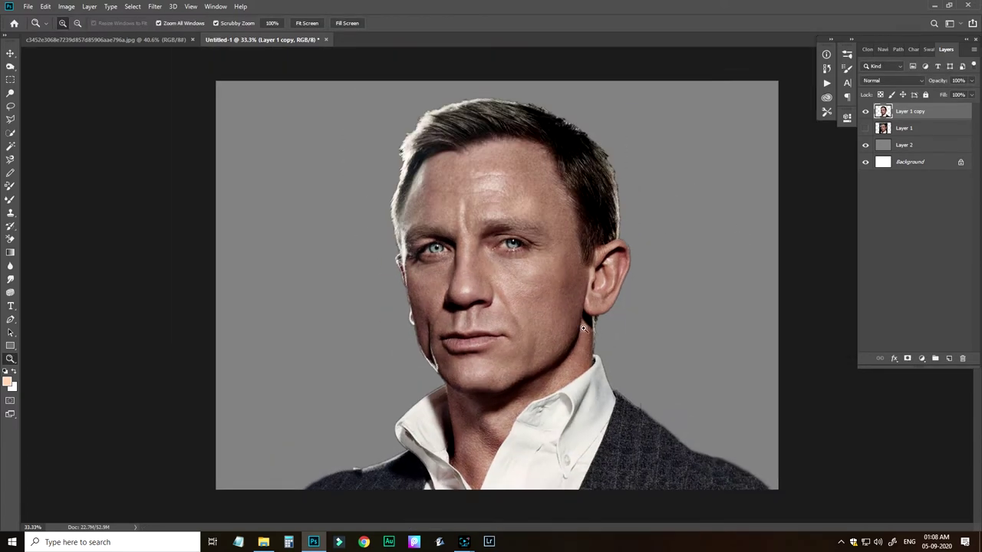
# Step: Apply the Camera Raw Filter to the portrait, warming its temperature and adjusting tint, contrast and the tonal settings
pyautogui.click(155, 6)
pyautogui.click(178, 71)
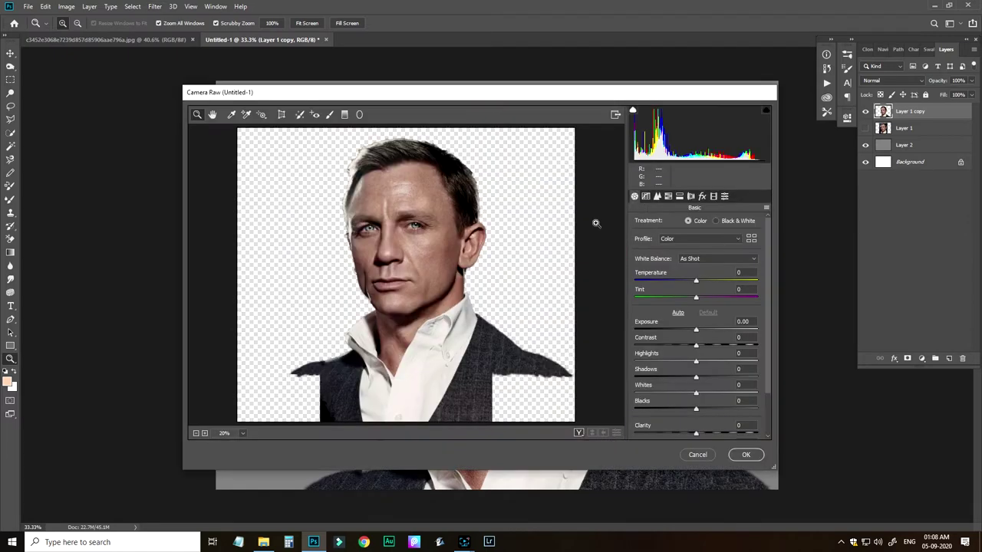
pyautogui.moveTo(451, 224); pyautogui.dragTo(506, 224)
pyautogui.moveTo(696, 281); pyautogui.dragTo(703, 281)
pyautogui.moveTo(696, 297); pyautogui.dragTo(704, 345)
pyautogui.click(718, 367)
pyautogui.moveTo(697, 361); pyautogui.dragTo(712, 410)
pyautogui.click(744, 455)
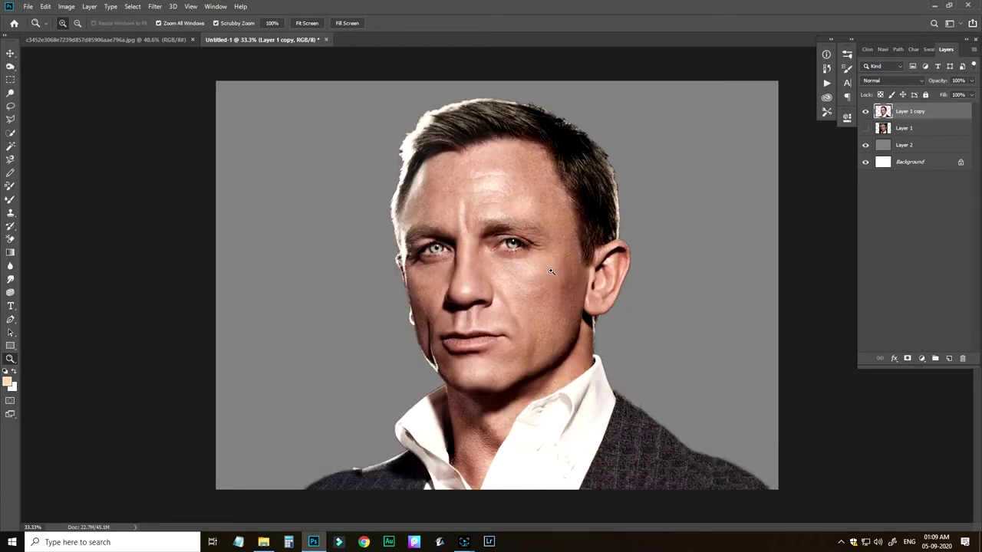
# Step: Compare the portrait before and after the Camera Raw adjustment by stepping back and forth through the edits
pyautogui.moveTo(551, 241)
pyautogui.mouseDown()
pyautogui.moveTo(564, 306)
pyautogui.moveTo(528, 194)
pyautogui.mouseUp()
pyautogui.hotkey('ctrl', '-')
pyautogui.hotkey('ctrl', '-')
pyautogui.hotkey('ctrl', 'z')
pyautogui.hotkey('ctrl', 'z')
pyautogui.hotkey('ctrl', 'shift', 'z')
pyautogui.hotkey('ctrl', 'shift', 'z')
# Step: Quick-select both parts of the shirt, set its Levels midtones to 0.30, and deselect
pyautogui.press('w')
pyautogui.moveTo(566, 406); pyautogui.dragTo(526, 466)
pyautogui.moveTo(410, 414); pyautogui.dragTo(430, 448)
pyautogui.hotkey('ctrl', 'l')
pyautogui.moveTo(650, 284)
pyautogui.mouseDown()
pyautogui.moveTo(721, 284)
pyautogui.moveTo(651, 285)
pyautogui.mouseUp()
pyautogui.moveTo(716, 285); pyautogui.dragTo(756, 287)
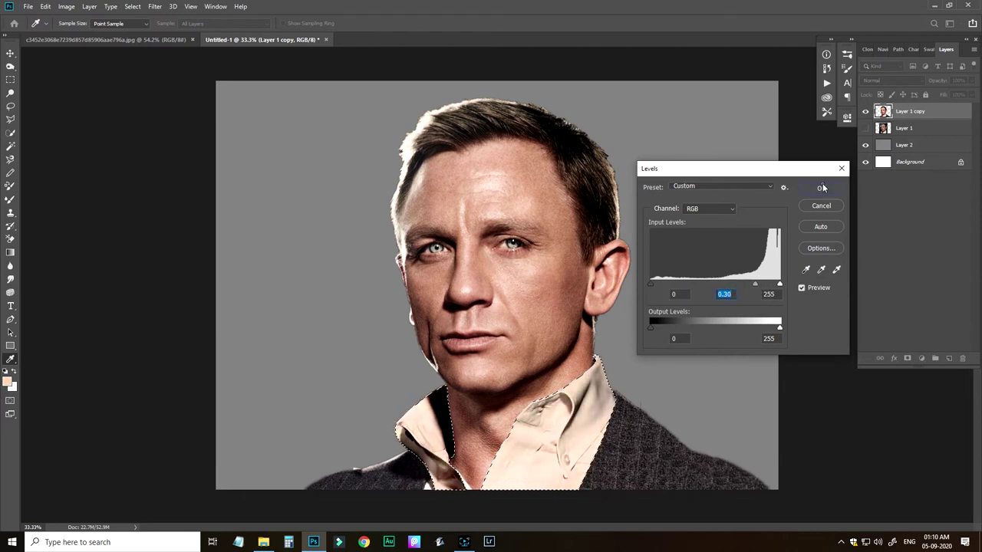
pyautogui.click(822, 188)
pyautogui.hotkey('ctrl', 'd')
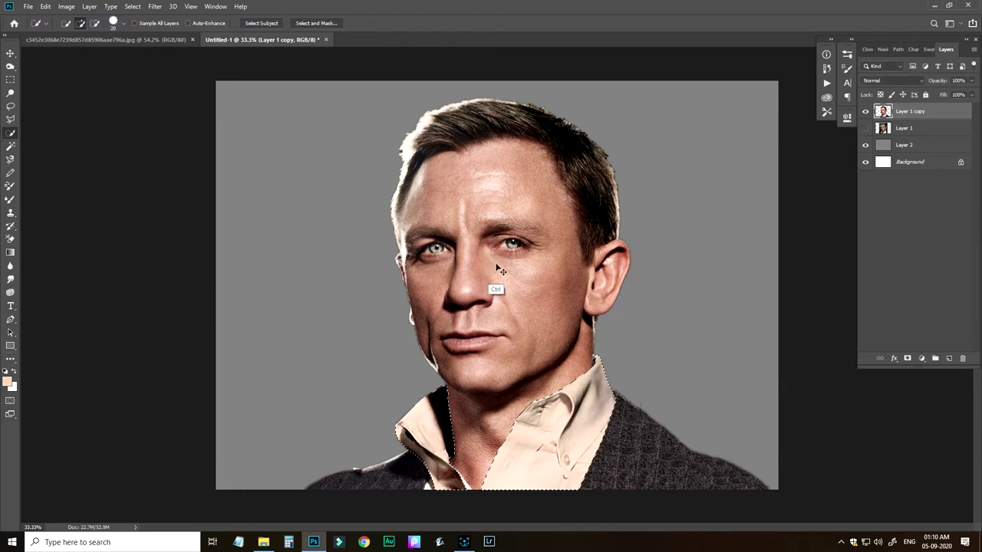
pyautogui.hotkey('ctrl', 'z')
pyautogui.hotkey('ctrl', 'shift', 'z')
# Step: Duplicate the portrait layer and apply Match Color with Luminance 134, Color Intensity 181 and Fade 41
pyautogui.hotkey('ctrl', 'j')
pyautogui.click(155, 6)
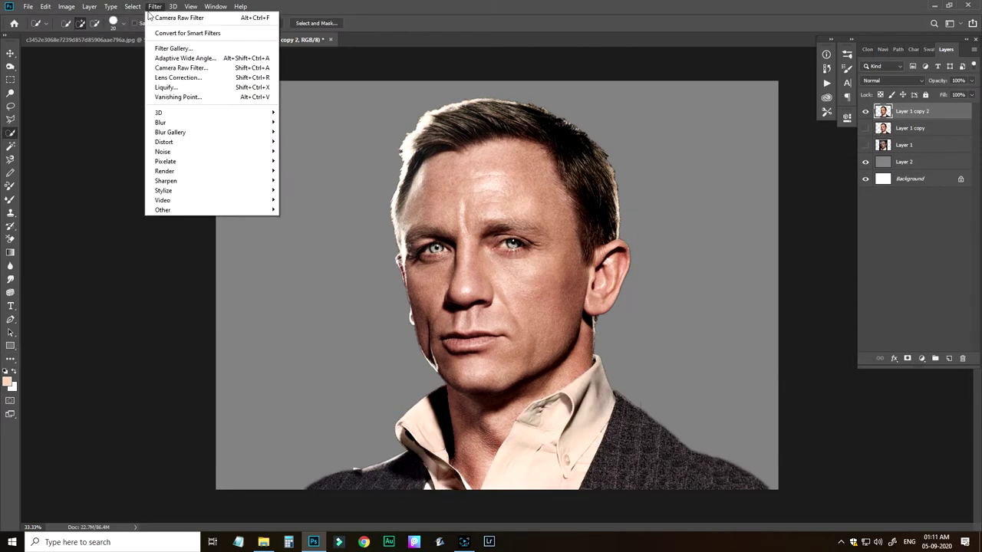
pyautogui.moveTo(82, 33)
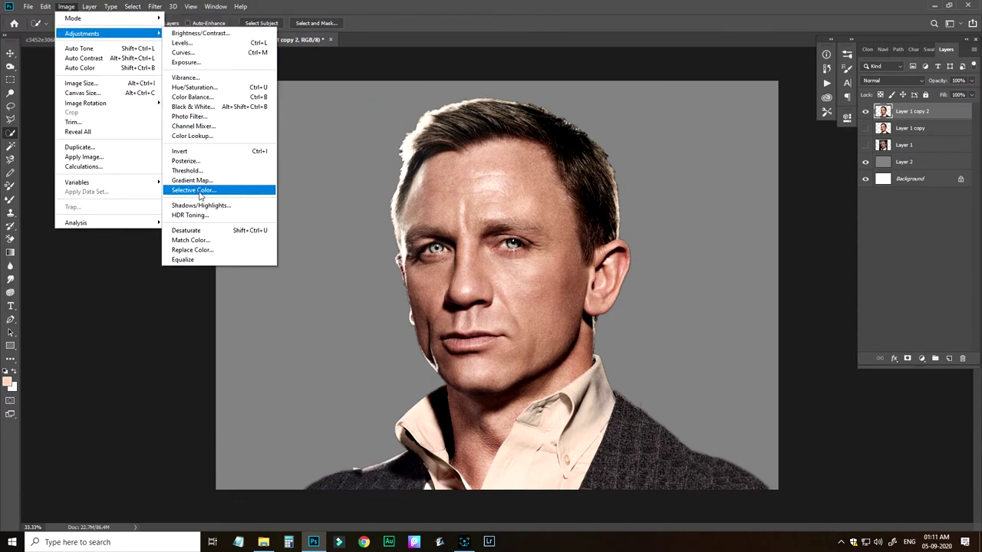
pyautogui.click(191, 240)
pyautogui.moveTo(721, 190); pyautogui.dragTo(752, 223)
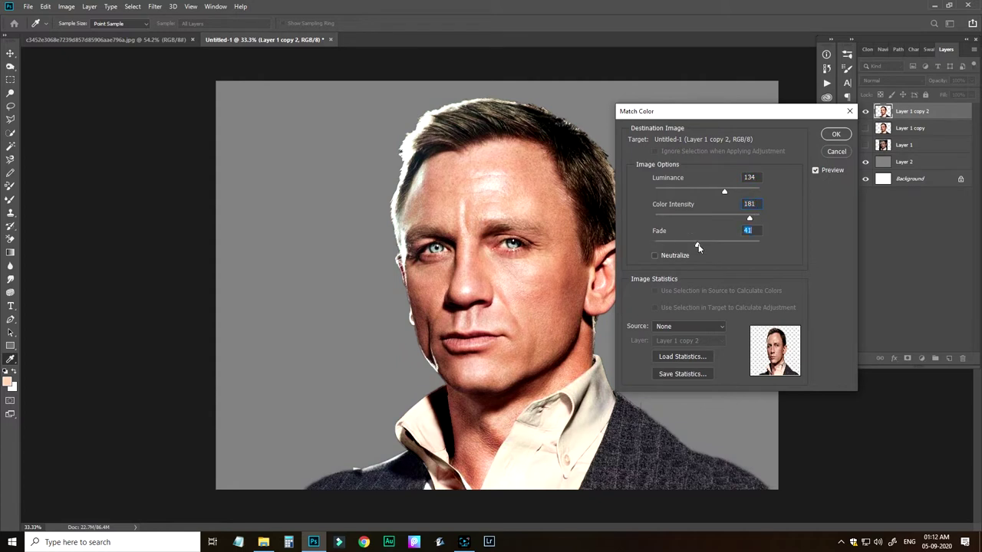
pyautogui.click(836, 135)
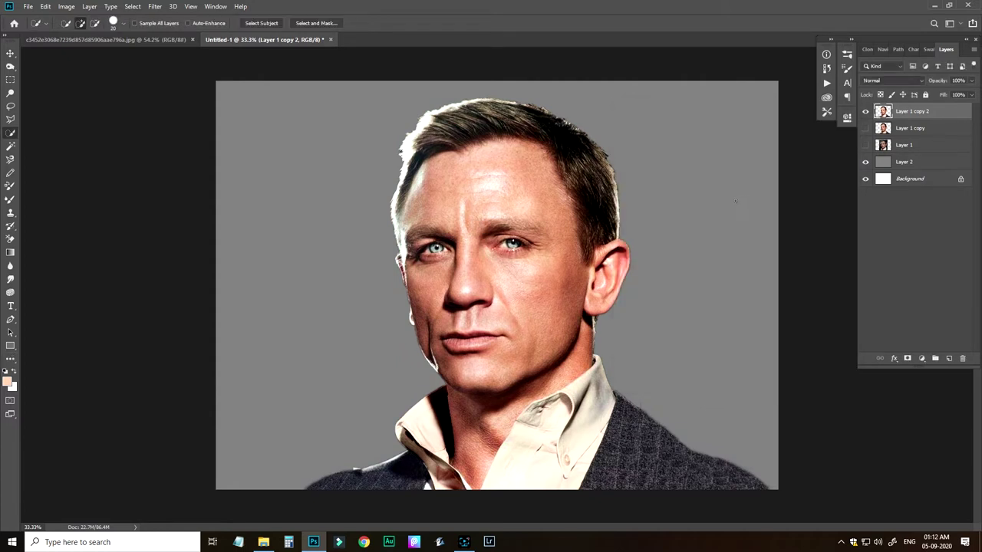
# Step: Duplicate the color-matched layer and sharpen the copy with Unsharp Mask at Amount 120% and Radius 4.1 pixels
pyautogui.hotkey('ctrl', 'j')
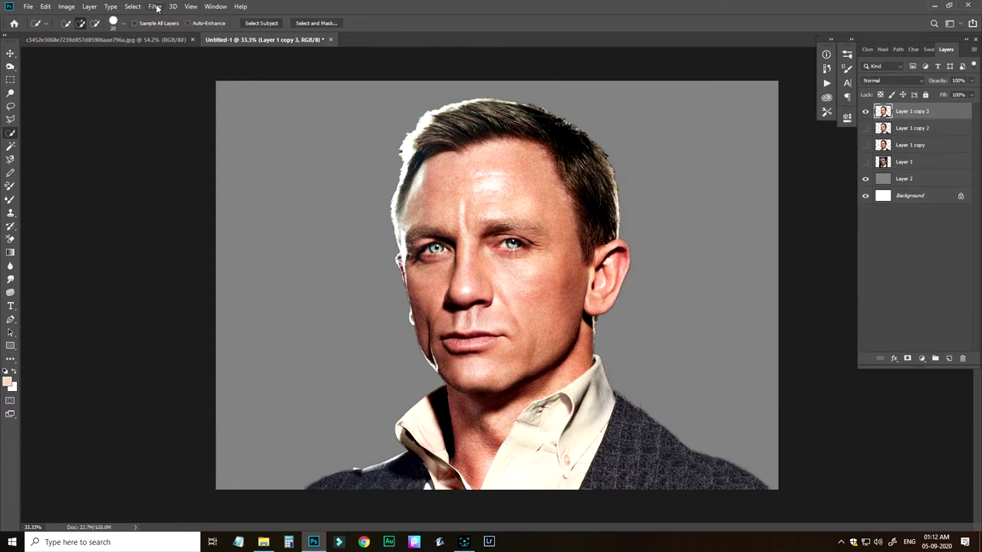
pyautogui.click(155, 6)
pyautogui.moveTo(197, 185)
pyautogui.click(121, 229)
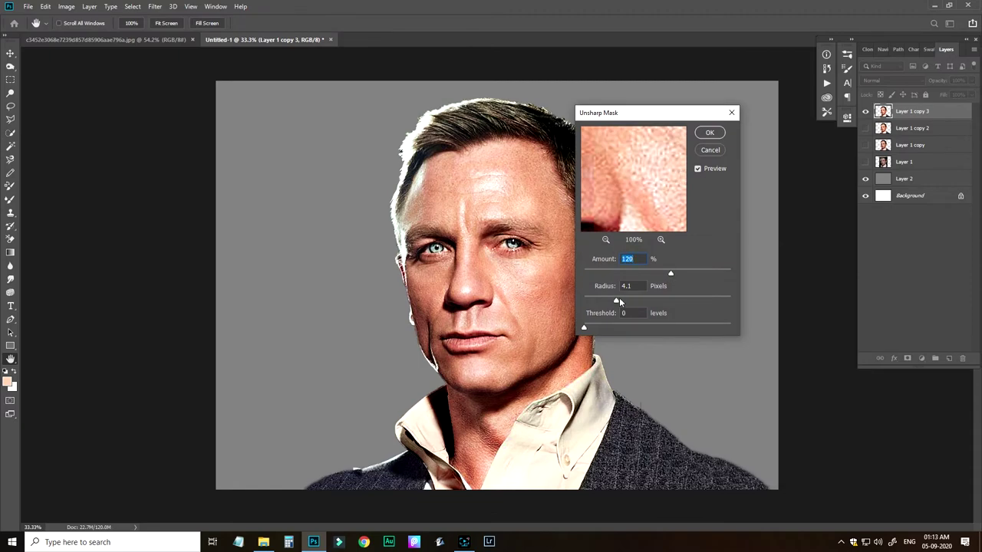
pyautogui.click(709, 132)
pyautogui.press('z')
pyautogui.moveTo(518, 179); pyautogui.dragTo(565, 213)
# Step: Run Unsharp Mask again on Layer 1 copy 3 with a slightly lower amount and radius
pyautogui.click(155, 6)
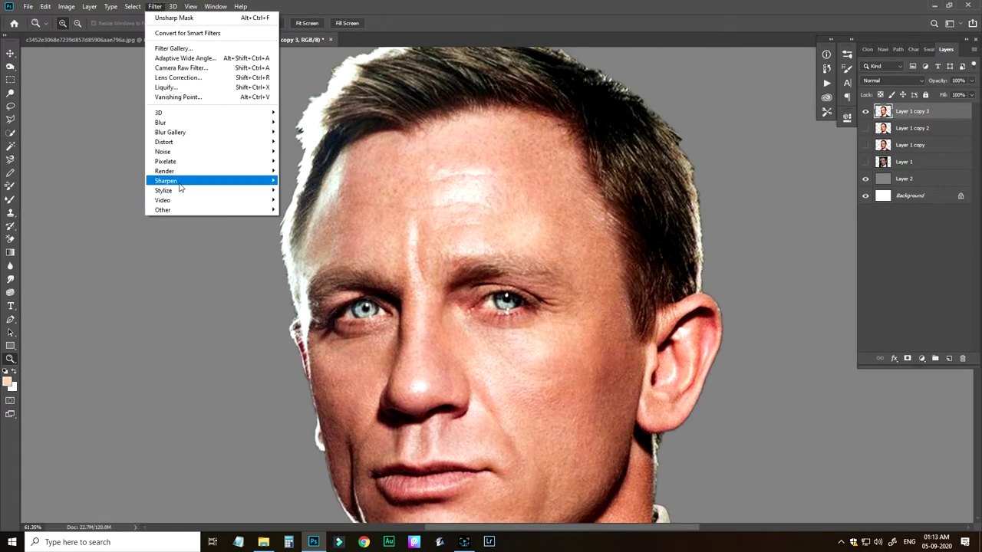
pyautogui.moveTo(179, 184)
pyautogui.click(121, 229)
pyautogui.moveTo(670, 275); pyautogui.dragTo(664, 275)
pyautogui.moveTo(618, 298); pyautogui.dragTo(616, 299)
pyautogui.click(709, 133)
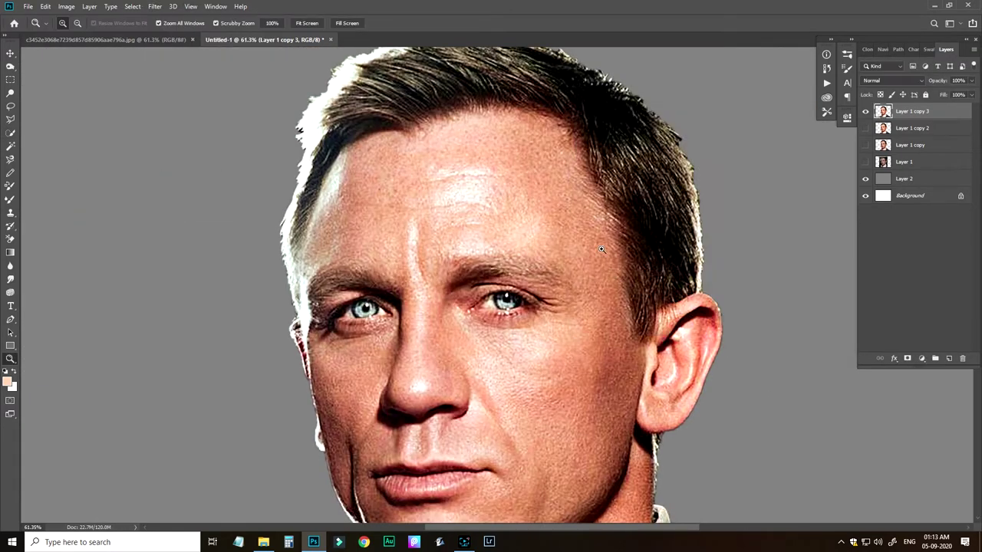
pyautogui.moveTo(602, 249); pyautogui.dragTo(618, 259)
# Step: Lock the gray Layer 2 and smooth the forehead skin on Layer 1 copy 3 with the Smudge tool at 39% strength
pyautogui.click(911, 179)
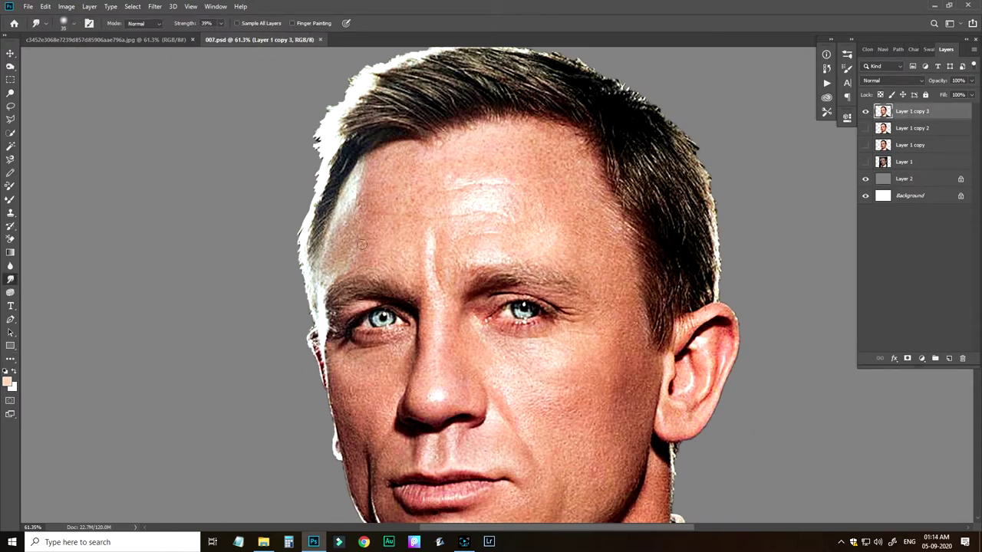
pyautogui.moveTo(362, 167)
pyautogui.mouseDown()
pyautogui.moveTo(329, 235)
pyautogui.moveTo(329, 272)
pyautogui.mouseUp()
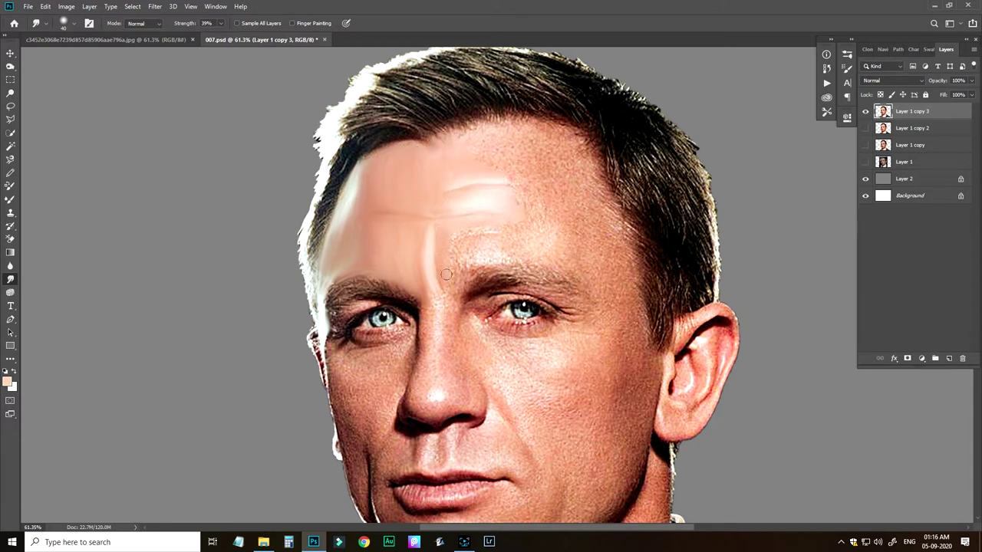
pyautogui.moveTo(504, 236)
pyautogui.mouseDown()
pyautogui.moveTo(528, 251)
pyautogui.moveTo(503, 217)
pyautogui.moveTo(506, 157)
pyautogui.moveTo(469, 133)
pyautogui.moveTo(527, 134)
pyautogui.mouseUp()
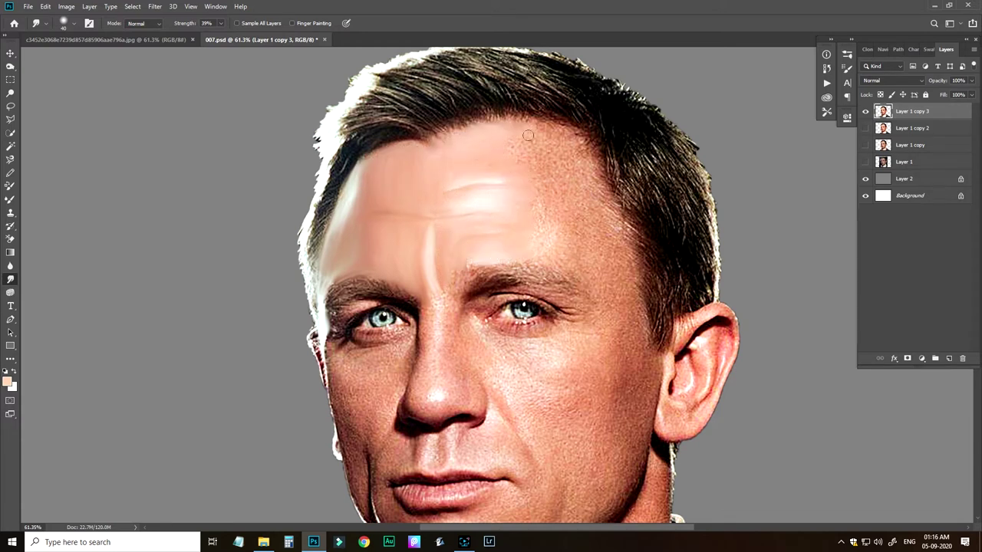
pyautogui.moveTo(529, 232)
pyautogui.mouseDown()
pyautogui.moveTo(560, 145)
pyautogui.moveTo(544, 230)
pyautogui.moveTo(598, 215)
pyautogui.moveTo(635, 325)
pyautogui.mouseUp()
# Step: Smudge the skin smooth from the temple down across the cheek on the ear side, using a larger brush
pyautogui.moveTo(635, 325); pyautogui.dragTo(607, 236)
pyautogui.moveTo(612, 295)
pyautogui.mouseDown()
pyautogui.moveTo(589, 311)
pyautogui.moveTo(582, 337)
pyautogui.mouseUp()
pyautogui.moveTo(566, 379); pyautogui.dragTo(579, 293)
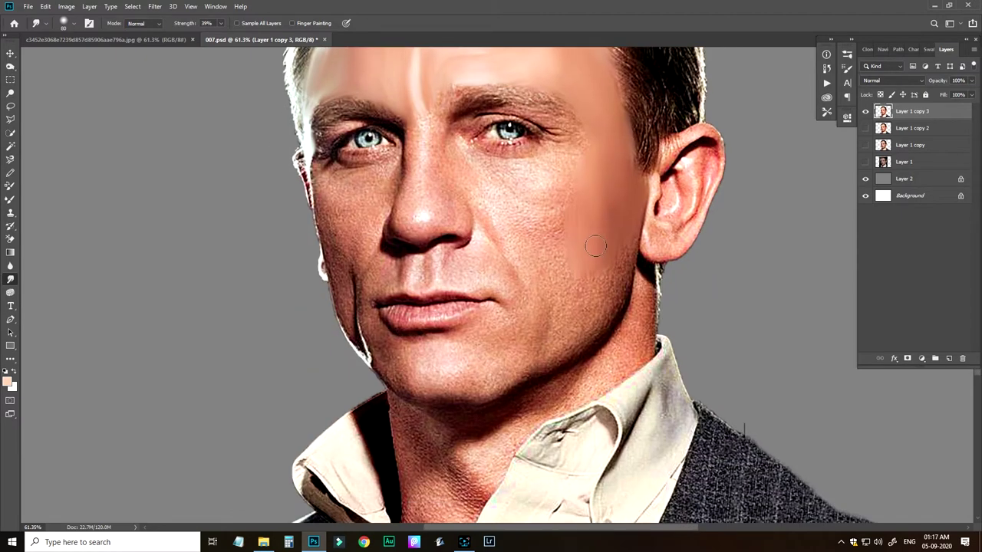
pyautogui.moveTo(623, 268)
pyautogui.mouseDown()
pyautogui.moveTo(575, 321)
pyautogui.moveTo(537, 222)
pyautogui.mouseUp()
pyautogui.moveTo(537, 221); pyautogui.dragTo(569, 294)
pyautogui.moveTo(569, 294)
pyautogui.mouseDown()
pyautogui.moveTo(595, 236)
pyautogui.moveTo(561, 249)
pyautogui.moveTo(504, 233)
pyautogui.mouseUp()
pyautogui.moveTo(537, 236); pyautogui.dragTo(576, 237)
# Step: Smudge the skin around the ear-side eye, along the side of the nose and down the inner cheek
pyautogui.moveTo(495, 131); pyautogui.dragTo(484, 99)
pyautogui.moveTo(449, 168)
pyautogui.mouseDown()
pyautogui.moveTo(487, 178)
pyautogui.moveTo(557, 164)
pyautogui.moveTo(569, 175)
pyautogui.moveTo(546, 183)
pyautogui.moveTo(598, 176)
pyautogui.moveTo(598, 159)
pyautogui.moveTo(621, 162)
pyautogui.moveTo(633, 136)
pyautogui.moveTo(646, 135)
pyautogui.moveTo(539, 108)
pyautogui.moveTo(629, 128)
pyautogui.moveTo(476, 117)
pyautogui.moveTo(580, 145)
pyautogui.moveTo(461, 123)
pyautogui.moveTo(436, 143)
pyautogui.mouseUp()
pyautogui.moveTo(441, 182)
pyautogui.mouseDown()
pyautogui.moveTo(515, 220)
pyautogui.moveTo(480, 259)
pyautogui.moveTo(530, 269)
pyautogui.moveTo(424, 187)
pyautogui.moveTo(411, 238)
pyautogui.moveTo(423, 293)
pyautogui.moveTo(413, 257)
pyautogui.moveTo(458, 310)
pyautogui.moveTo(459, 289)
pyautogui.moveTo(486, 275)
pyautogui.moveTo(585, 291)
pyautogui.moveTo(534, 345)
pyautogui.moveTo(568, 338)
pyautogui.moveTo(538, 393)
pyautogui.mouseUp()
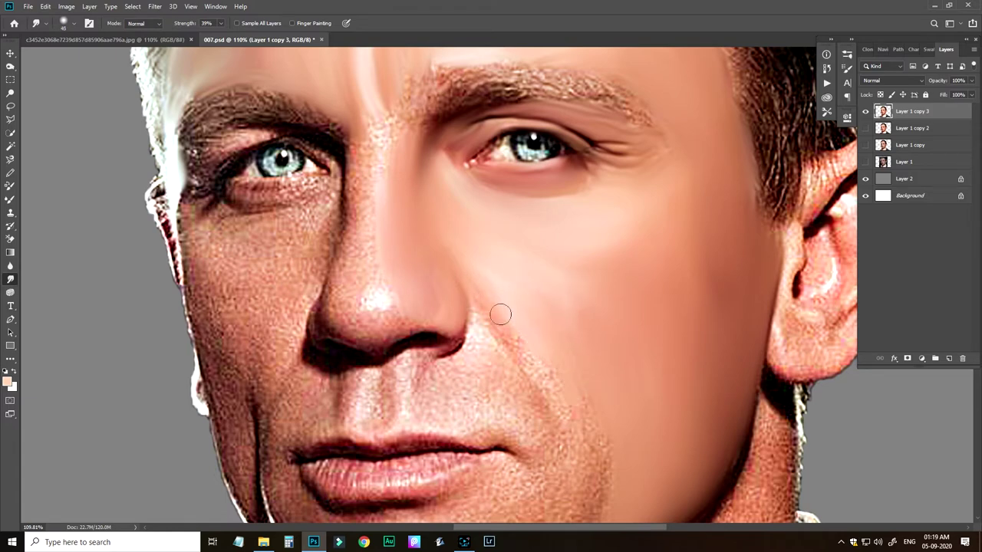
# Step: Smudge the skin between the nose and upper lip smooth, and save the document
pyautogui.scroll(-3, 555, 317)
pyautogui.hscroll(-3, 545, 291)
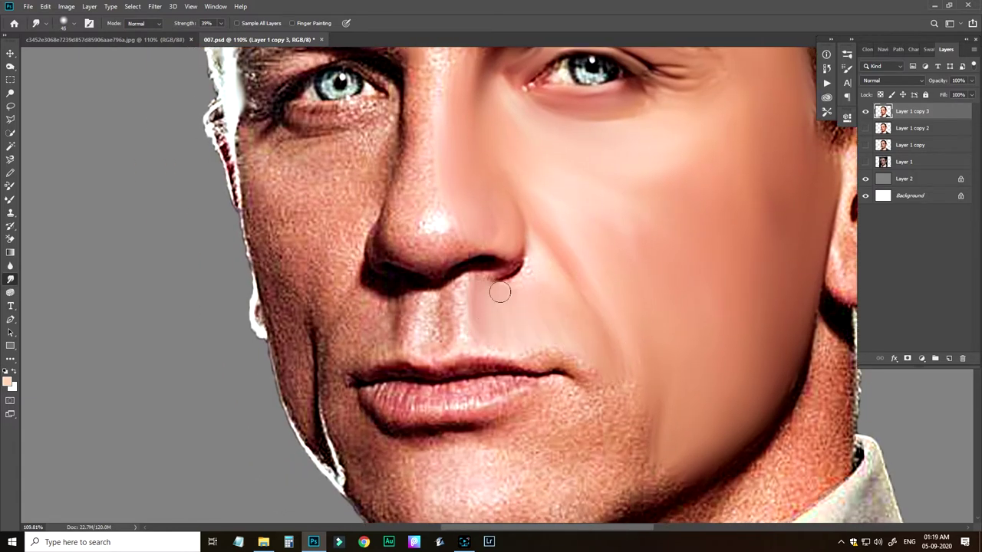
pyautogui.moveTo(500, 291)
pyautogui.mouseDown()
pyautogui.moveTo(464, 309)
pyautogui.moveTo(469, 278)
pyautogui.mouseUp()
pyautogui.moveTo(429, 308)
pyautogui.mouseDown()
pyautogui.moveTo(499, 284)
pyautogui.moveTo(458, 290)
pyautogui.moveTo(497, 331)
pyautogui.moveTo(614, 335)
pyautogui.moveTo(606, 341)
pyautogui.mouseUp()
pyautogui.hotkey('ctrl', 's')
pyautogui.hotkey('alt', 'F9')
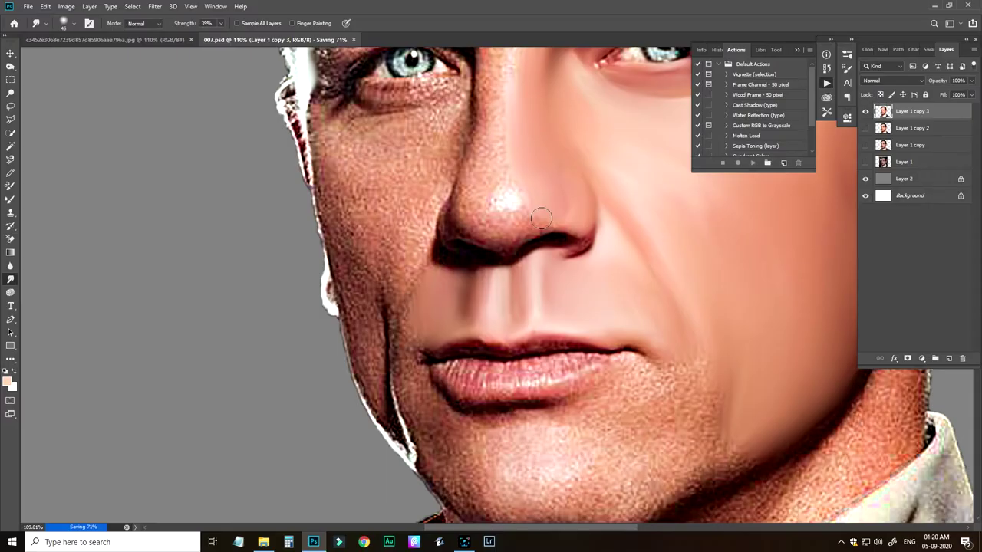
# Step: Smudge the skin around the eye on the shadowed side and beside the nose with a small brush
pyautogui.scroll(3, 540, 219)
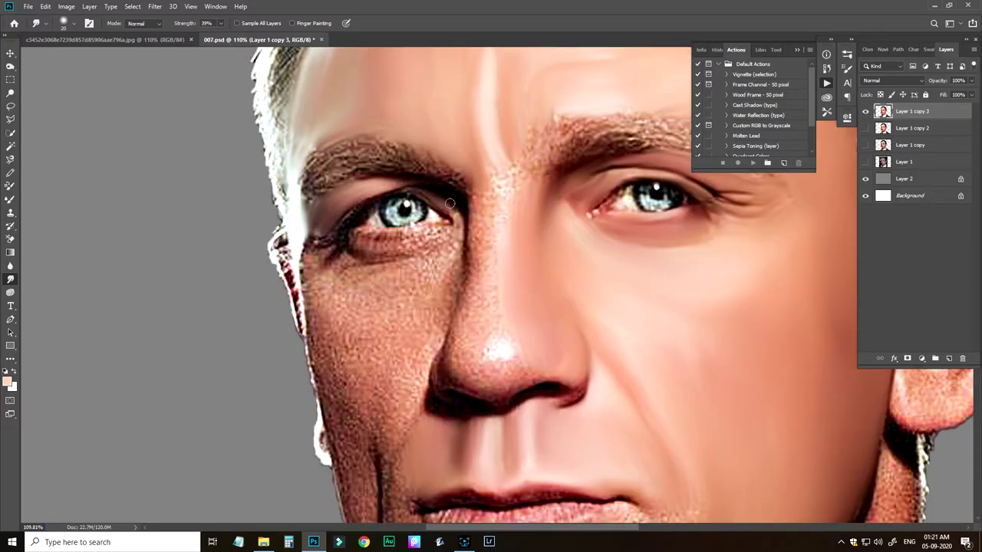
pyautogui.moveTo(449, 203)
pyautogui.mouseDown()
pyautogui.moveTo(462, 231)
pyautogui.moveTo(392, 197)
pyautogui.moveTo(362, 206)
pyautogui.moveTo(312, 250)
pyautogui.moveTo(352, 252)
pyautogui.moveTo(443, 223)
pyautogui.moveTo(376, 243)
pyautogui.moveTo(418, 253)
pyautogui.moveTo(365, 242)
pyautogui.moveTo(383, 256)
pyautogui.moveTo(318, 271)
pyautogui.moveTo(310, 307)
pyautogui.moveTo(339, 280)
pyautogui.mouseUp()
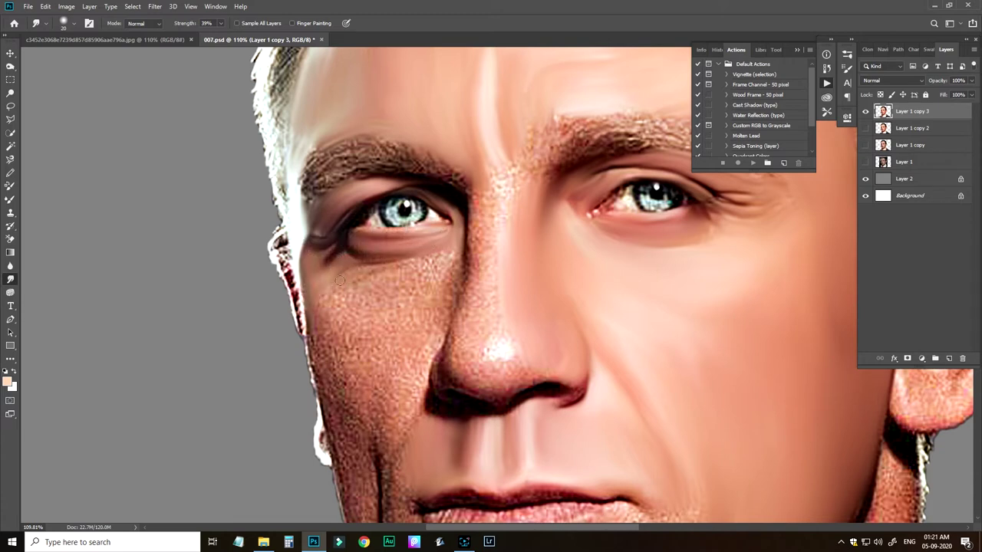
pyautogui.moveTo(414, 264)
pyautogui.mouseDown()
pyautogui.moveTo(450, 285)
pyautogui.moveTo(407, 276)
pyautogui.moveTo(439, 334)
pyautogui.moveTo(354, 292)
pyautogui.moveTo(363, 360)
pyautogui.moveTo(410, 384)
pyautogui.mouseUp()
# Step: Enlarge the brush and smudge the shadowed cheek, jaw and chin to a smooth painted finish
pyautogui.press(']')
pyautogui.press(']')
pyautogui.moveTo(406, 399); pyautogui.dragTo(412, 312)
pyautogui.moveTo(318, 253)
pyautogui.mouseDown()
pyautogui.moveTo(356, 337)
pyautogui.moveTo(379, 325)
pyautogui.moveTo(395, 411)
pyautogui.moveTo(415, 414)
pyautogui.moveTo(429, 316)
pyautogui.moveTo(381, 349)
pyautogui.moveTo(336, 334)
pyautogui.moveTo(378, 424)
pyautogui.moveTo(343, 373)
pyautogui.mouseUp()
pyautogui.moveTo(411, 443)
pyautogui.mouseDown()
pyautogui.moveTo(313, 275)
pyautogui.moveTo(345, 344)
pyautogui.moveTo(429, 322)
pyautogui.moveTo(360, 352)
pyautogui.mouseUp()
pyautogui.moveTo(386, 414); pyautogui.dragTo(317, 368)
pyautogui.moveTo(317, 368)
pyautogui.mouseDown()
pyautogui.moveTo(422, 371)
pyautogui.moveTo(345, 334)
pyautogui.moveTo(400, 270)
pyautogui.moveTo(412, 333)
pyautogui.moveTo(448, 332)
pyautogui.moveTo(406, 352)
pyautogui.moveTo(455, 378)
pyautogui.mouseUp()
pyautogui.moveTo(428, 260)
pyautogui.mouseDown()
pyautogui.moveTo(458, 211)
pyautogui.moveTo(487, 202)
pyautogui.moveTo(547, 241)
pyautogui.moveTo(441, 256)
pyautogui.moveTo(454, 296)
pyautogui.moveTo(495, 263)
pyautogui.moveTo(474, 324)
pyautogui.moveTo(536, 307)
pyautogui.mouseUp()
# Step: Smudge the area between the eyebrows, the nose bridge, the nose tip and the nostril edges smooth
pyautogui.scroll(8, 480, 320)
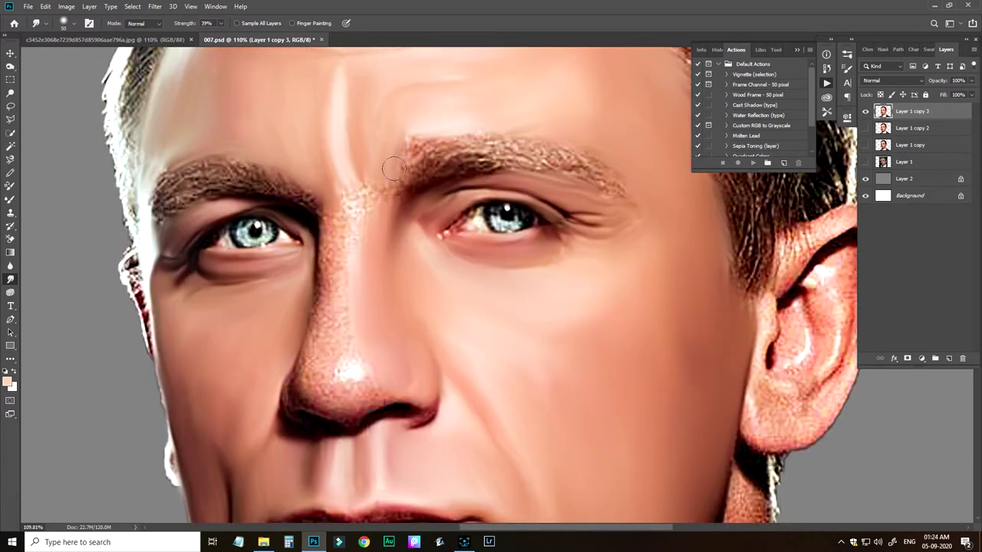
pyautogui.moveTo(394, 168)
pyautogui.mouseDown()
pyautogui.moveTo(391, 219)
pyautogui.moveTo(352, 185)
pyautogui.moveTo(347, 232)
pyautogui.moveTo(330, 241)
pyautogui.moveTo(345, 316)
pyautogui.mouseUp()
pyautogui.moveTo(329, 318)
pyautogui.mouseDown()
pyautogui.moveTo(377, 268)
pyautogui.moveTo(359, 326)
pyautogui.mouseUp()
pyautogui.scroll(-3, 404, 299)
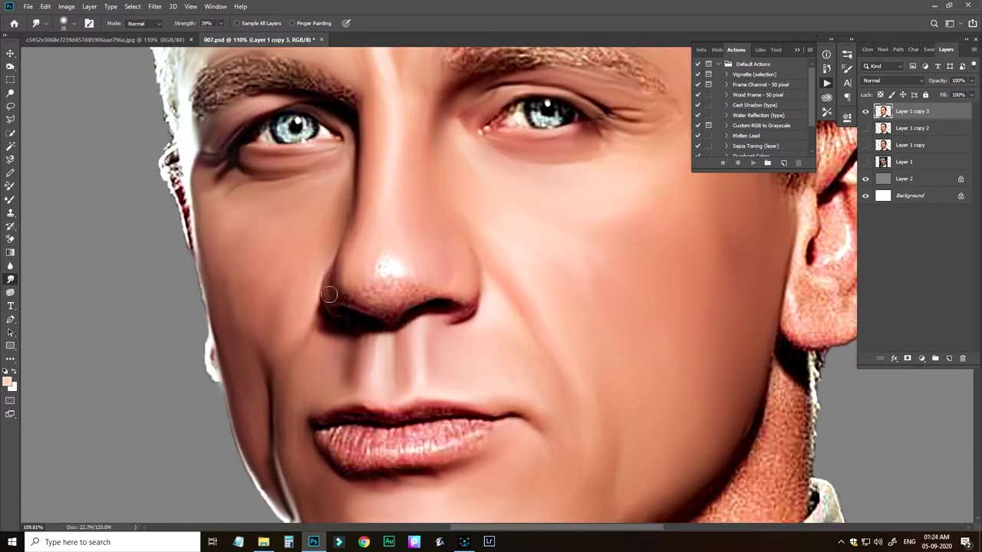
pyautogui.moveTo(328, 294)
pyautogui.mouseDown()
pyautogui.moveTo(387, 306)
pyautogui.moveTo(386, 258)
pyautogui.moveTo(407, 266)
pyautogui.mouseUp()
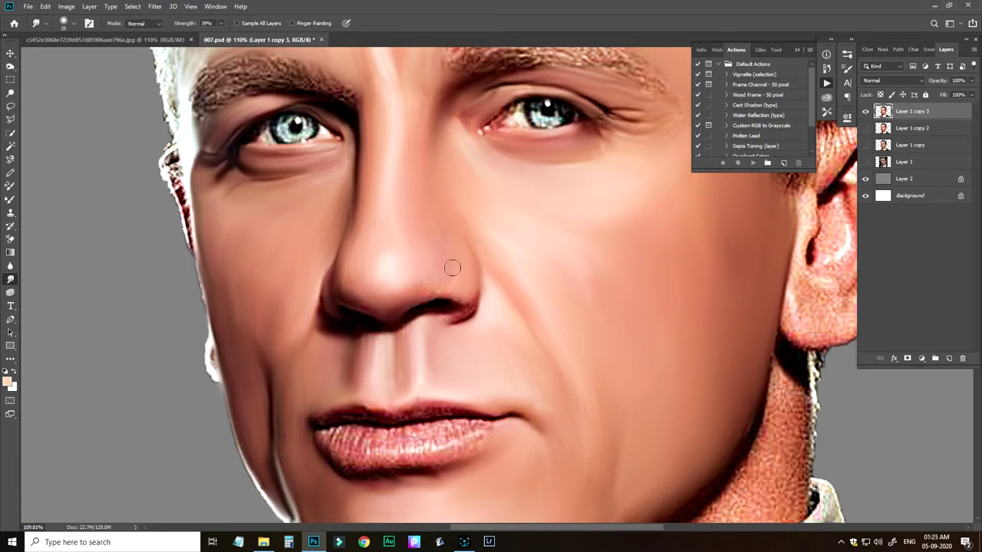
pyautogui.moveTo(467, 298)
pyautogui.mouseDown()
pyautogui.moveTo(470, 315)
pyautogui.moveTo(471, 300)
pyautogui.moveTo(452, 320)
pyautogui.mouseUp()
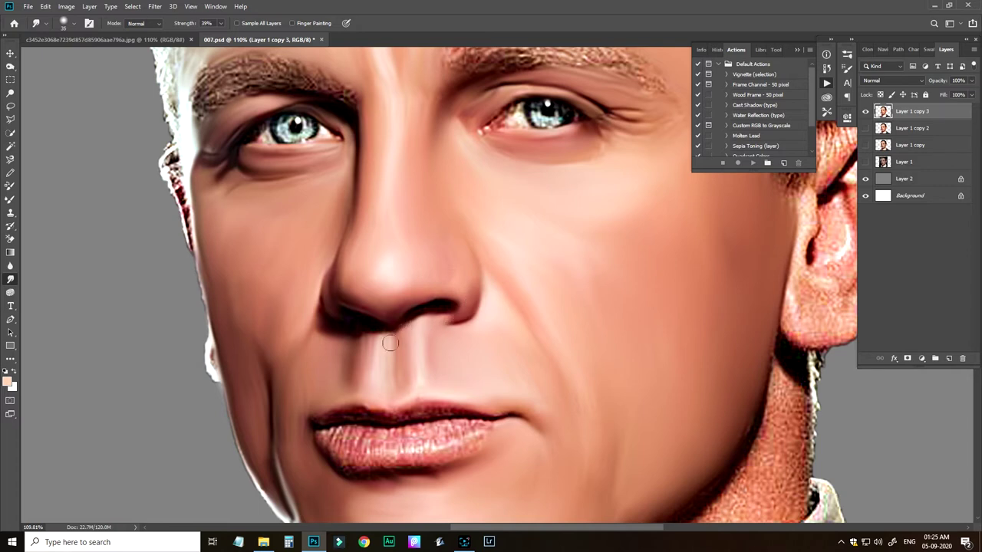
# Step: Smudge the upper and lower lips with a small brush, following their contours and creases
pyautogui.scroll(-5, 389, 343)
pyautogui.moveTo(314, 293)
pyautogui.mouseDown()
pyautogui.moveTo(430, 286)
pyautogui.moveTo(361, 301)
pyautogui.moveTo(354, 315)
pyautogui.moveTo(484, 294)
pyautogui.mouseUp()
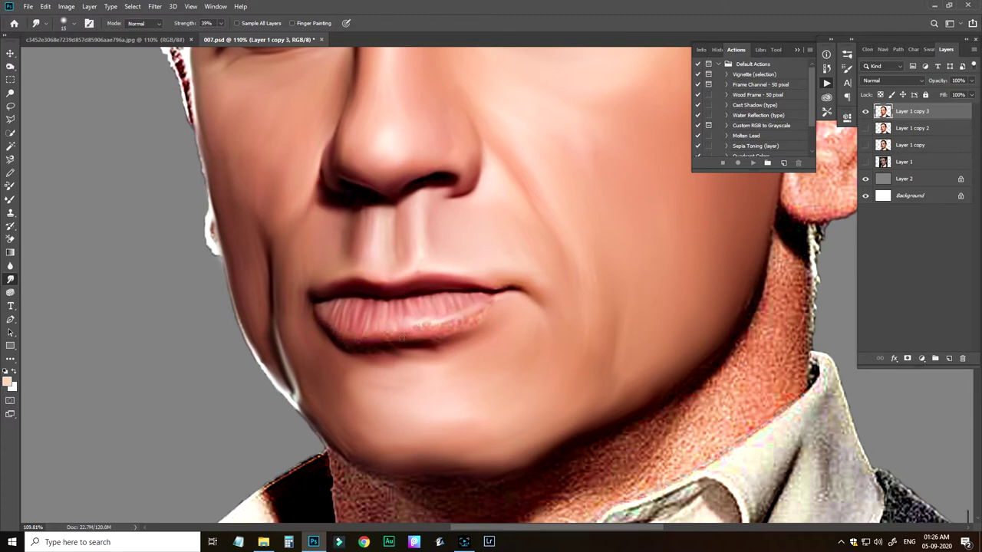
pyautogui.moveTo(443, 339); pyautogui.dragTo(442, 296)
pyautogui.moveTo(509, 283); pyautogui.dragTo(418, 332)
pyautogui.moveTo(475, 149); pyautogui.dragTo(375, 235)
pyautogui.moveTo(471, 333); pyautogui.dragTo(529, 331)
pyautogui.moveTo(452, 460); pyautogui.dragTo(502, 251)
# Step: Smudge the neck skin smooth under the jaw and below the ear down to the shirt collar
pyautogui.click(10, 279)
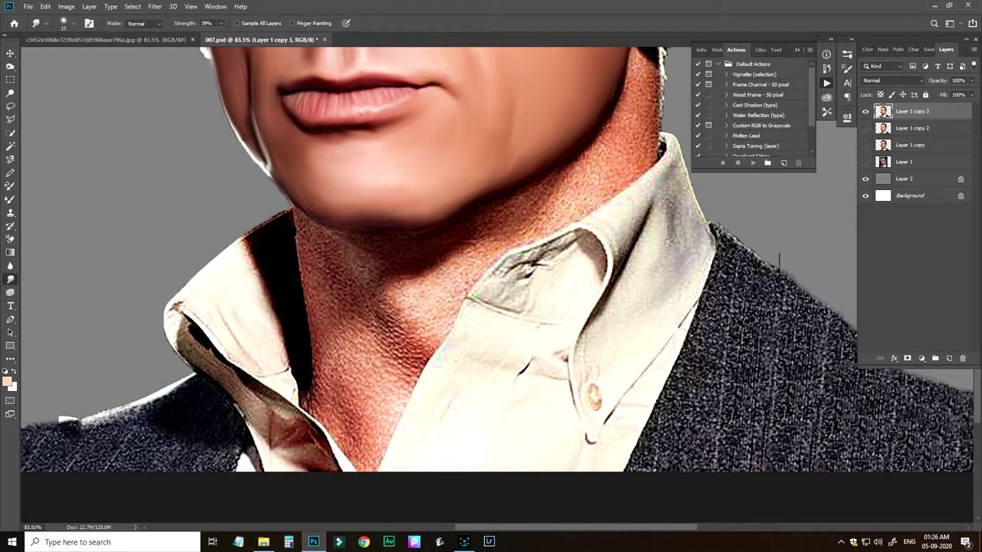
pyautogui.moveTo(297, 219)
pyautogui.mouseDown()
pyautogui.moveTo(308, 275)
pyautogui.moveTo(367, 244)
pyautogui.mouseUp()
pyautogui.moveTo(511, 198); pyautogui.dragTo(502, 208)
pyautogui.moveTo(584, 150); pyautogui.dragTo(514, 240)
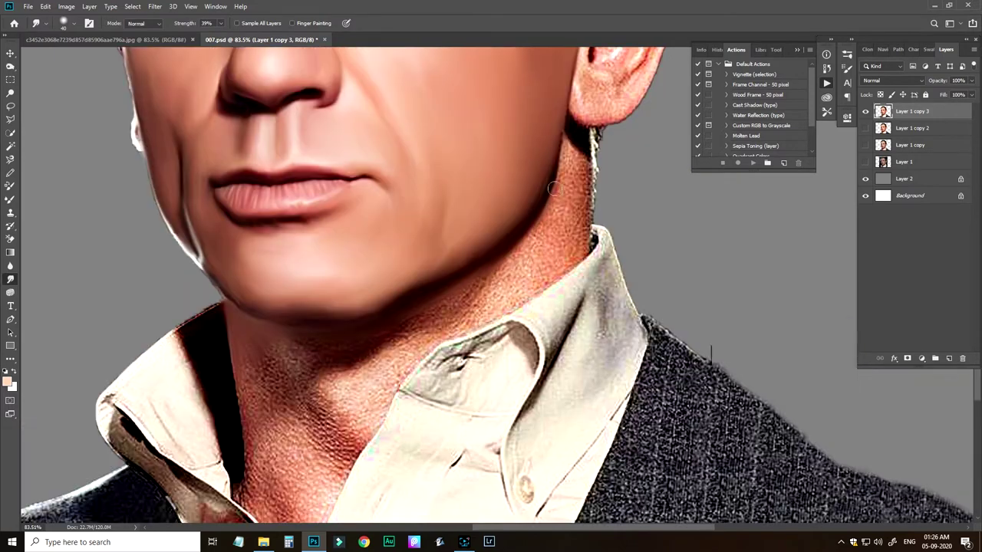
pyautogui.moveTo(553, 189); pyautogui.dragTo(576, 134)
pyautogui.moveTo(575, 192)
pyautogui.mouseDown()
pyautogui.moveTo(585, 161)
pyautogui.moveTo(585, 209)
pyautogui.mouseUp()
pyautogui.moveTo(585, 209); pyautogui.dragTo(562, 241)
pyautogui.moveTo(512, 263)
pyautogui.mouseDown()
pyautogui.moveTo(543, 182)
pyautogui.moveTo(569, 203)
pyautogui.mouseUp()
pyautogui.moveTo(568, 202); pyautogui.dragTo(610, 166)
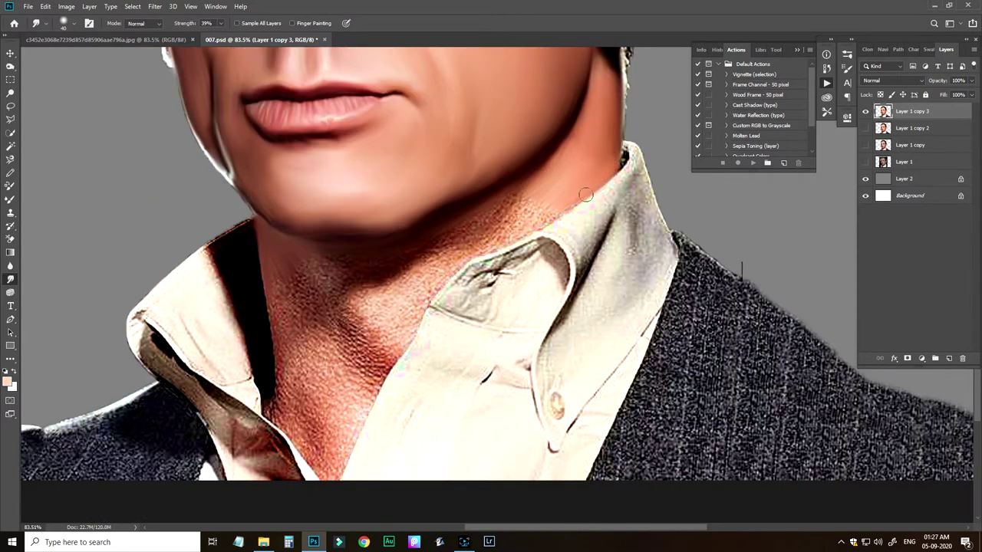
# Step: Smudge the throat and the skin in the open collar smooth down to the image's lower edge
pyautogui.moveTo(535, 223); pyautogui.dragTo(582, 182)
pyautogui.moveTo(583, 172)
pyautogui.mouseDown()
pyautogui.moveTo(552, 200)
pyautogui.moveTo(494, 199)
pyautogui.moveTo(497, 217)
pyautogui.mouseUp()
pyautogui.moveTo(480, 231)
pyautogui.mouseDown()
pyautogui.moveTo(532, 177)
pyautogui.moveTo(579, 150)
pyautogui.moveTo(531, 180)
pyautogui.moveTo(493, 184)
pyautogui.moveTo(529, 234)
pyautogui.moveTo(466, 202)
pyautogui.mouseUp()
pyautogui.moveTo(459, 187)
pyautogui.mouseDown()
pyautogui.moveTo(421, 136)
pyautogui.moveTo(429, 218)
pyautogui.mouseUp()
pyautogui.moveTo(465, 151)
pyautogui.mouseDown()
pyautogui.moveTo(437, 109)
pyautogui.moveTo(499, 143)
pyautogui.moveTo(482, 197)
pyautogui.moveTo(539, 113)
pyautogui.mouseUp()
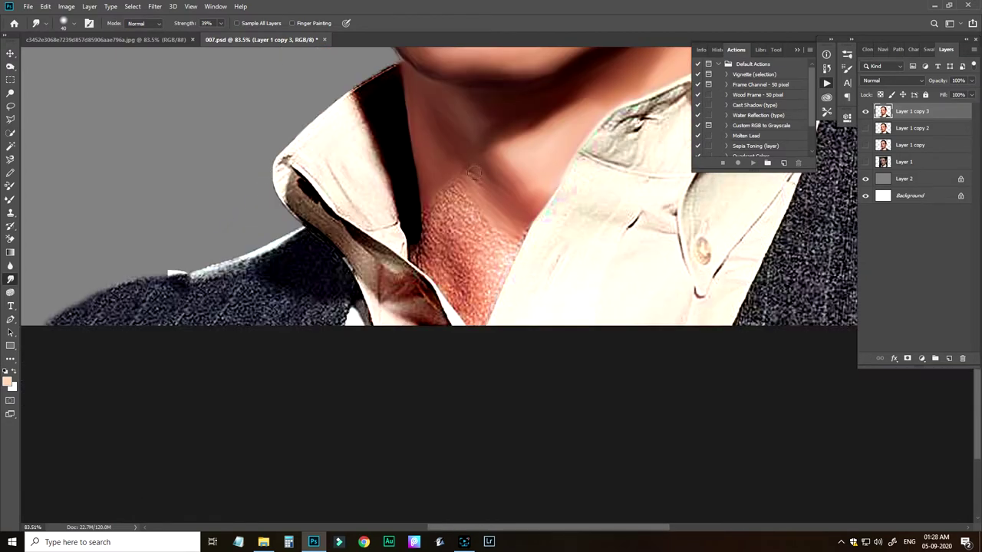
pyautogui.moveTo(475, 170)
pyautogui.mouseDown()
pyautogui.moveTo(441, 234)
pyautogui.moveTo(521, 244)
pyautogui.moveTo(464, 254)
pyautogui.moveTo(425, 198)
pyautogui.mouseUp()
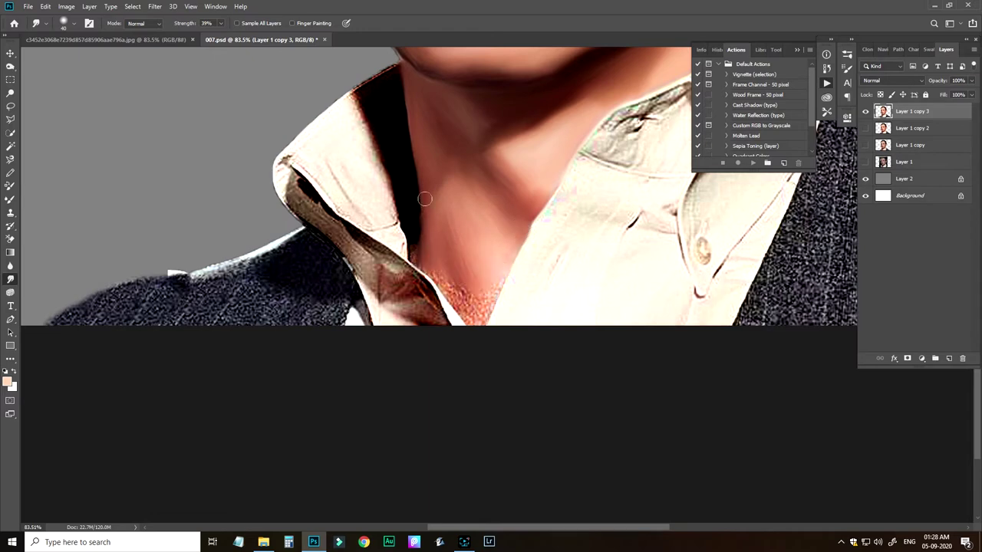
pyautogui.moveTo(437, 280); pyautogui.dragTo(503, 228)
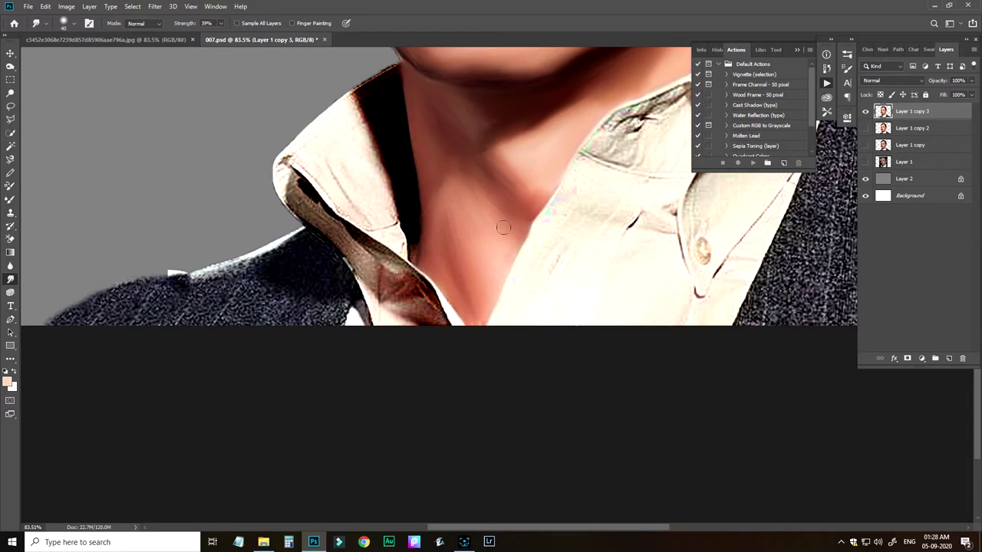
# Step: Smudge the near ear smooth along its outer rim, upper curve and inner folds
pyautogui.hotkey('ctrl', '0')
pyautogui.moveTo(604, 207); pyautogui.dragTo(532, 166)
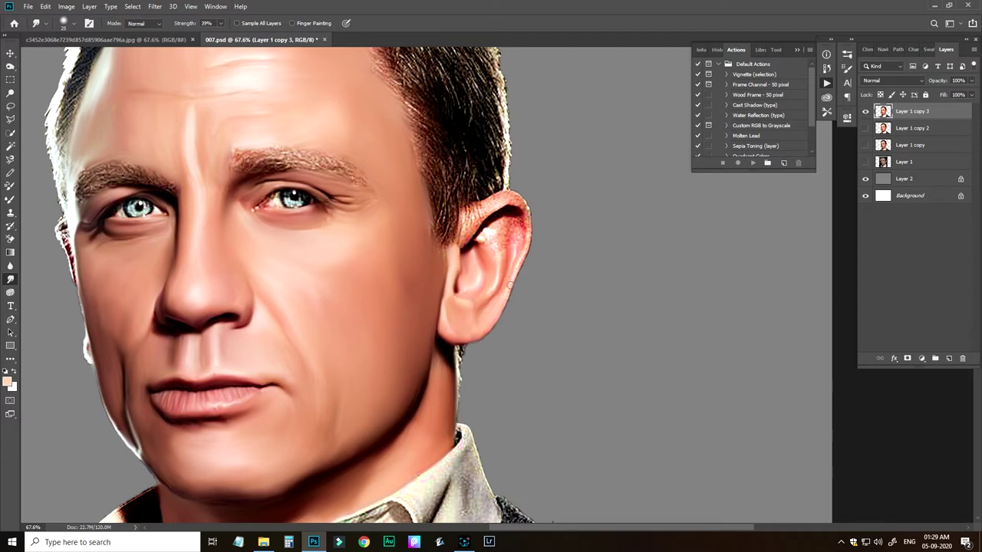
pyautogui.moveTo(524, 239); pyautogui.dragTo(500, 316)
pyautogui.hotkey('ctrl', 'z')
pyautogui.hotkey('ctrl', 'z')
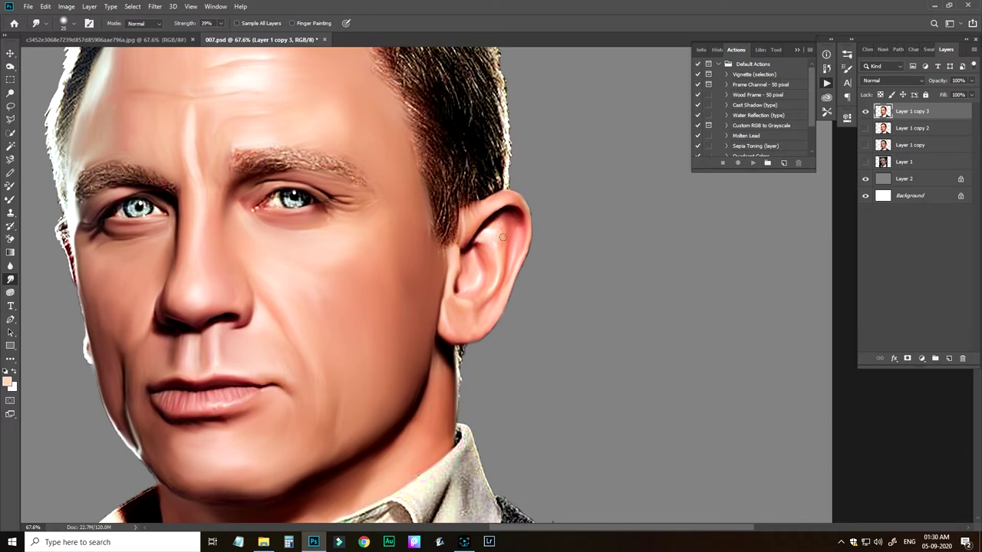
pyautogui.moveTo(447, 252); pyautogui.dragTo(556, 255)
# Step: Smudge the far ear and the outline of the far cheek and jaw smooth
pyautogui.moveTo(169, 237); pyautogui.dragTo(184, 285)
pyautogui.moveTo(193, 344); pyautogui.dragTo(197, 360)
pyautogui.moveTo(210, 400); pyautogui.dragTo(184, 323)
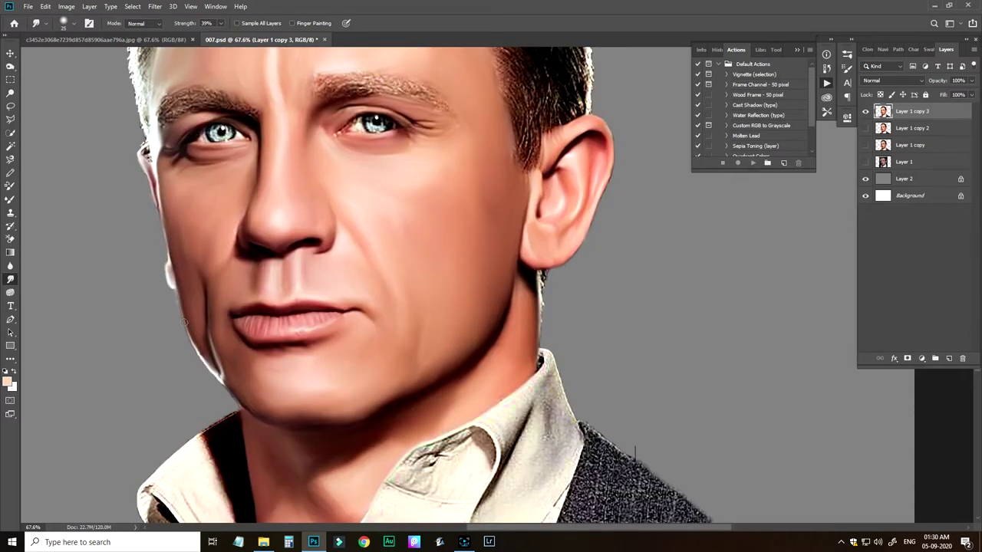
pyautogui.moveTo(210, 368); pyautogui.dragTo(213, 351)
# Step: Smudge the irises, eye whites and inner corners of both eyes smooth with a 10 px brush
pyautogui.scroll(-1, 233, 384)
pyautogui.scroll(5, 230, 345)
pyautogui.hscroll(-2, 225, 304)
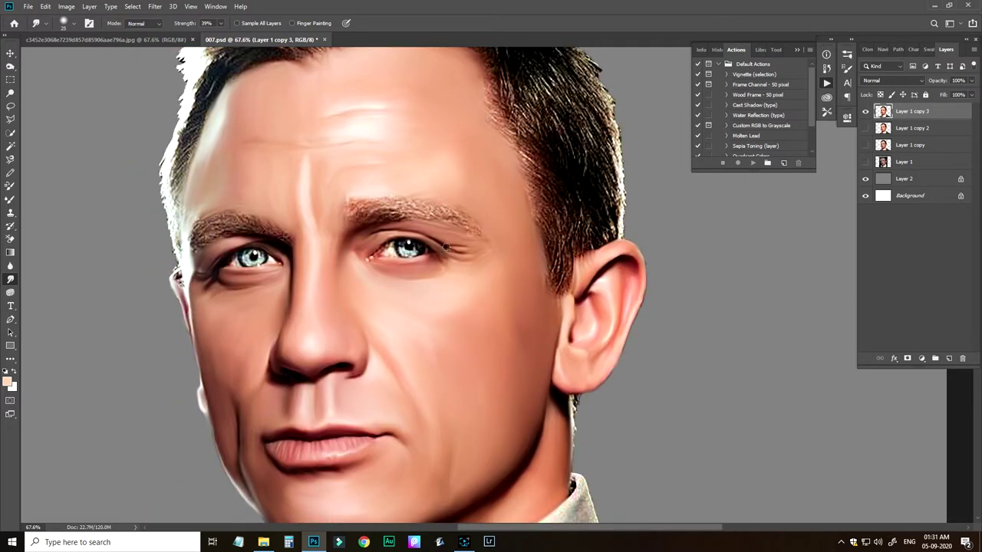
pyautogui.scroll(5, 199, 280)
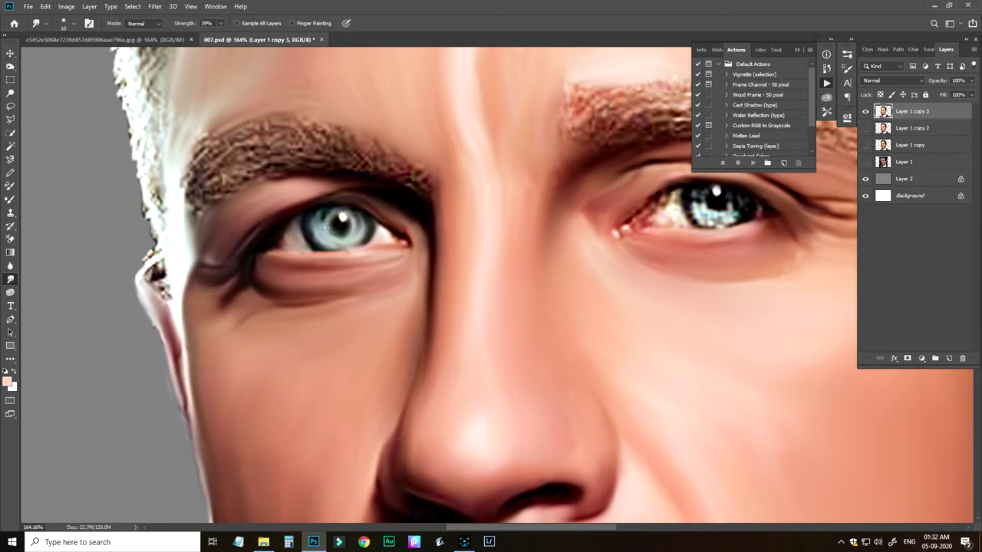
pyautogui.moveTo(674, 208); pyautogui.dragTo(496, 205)
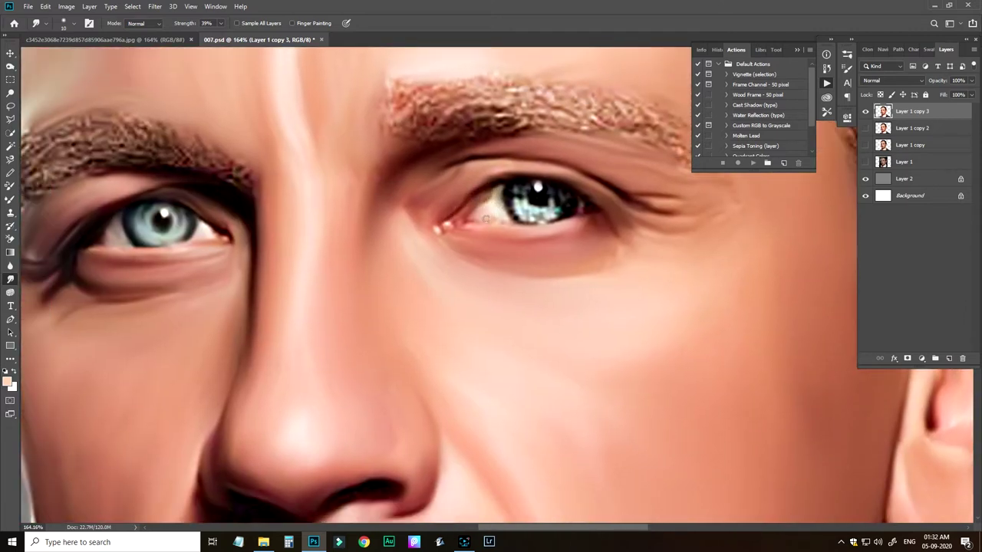
pyautogui.moveTo(507, 200); pyautogui.dragTo(529, 199)
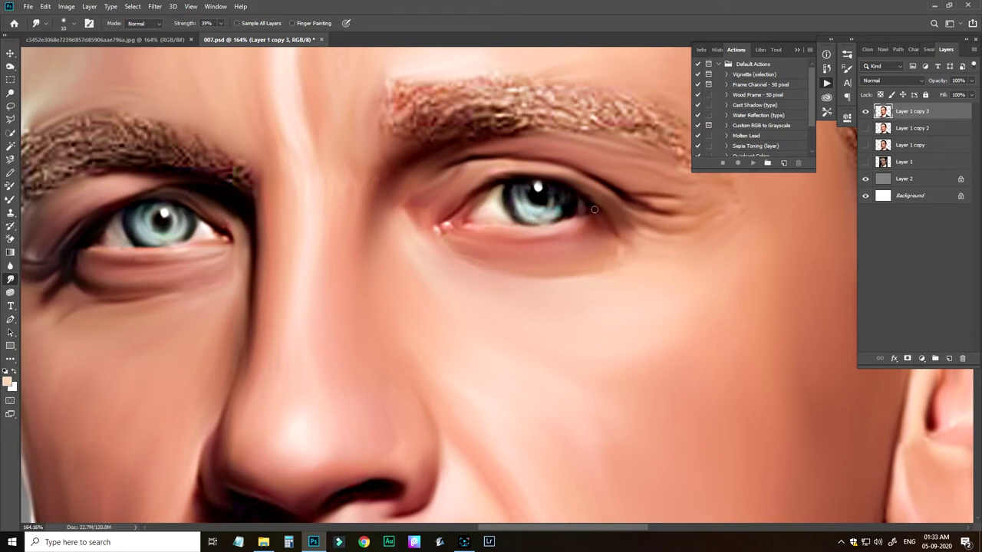
# Step: Smudge the shirt collar on the image's left smooth, including its edge and the shaded inner fold
pyautogui.scroll(-6, 595, 209)
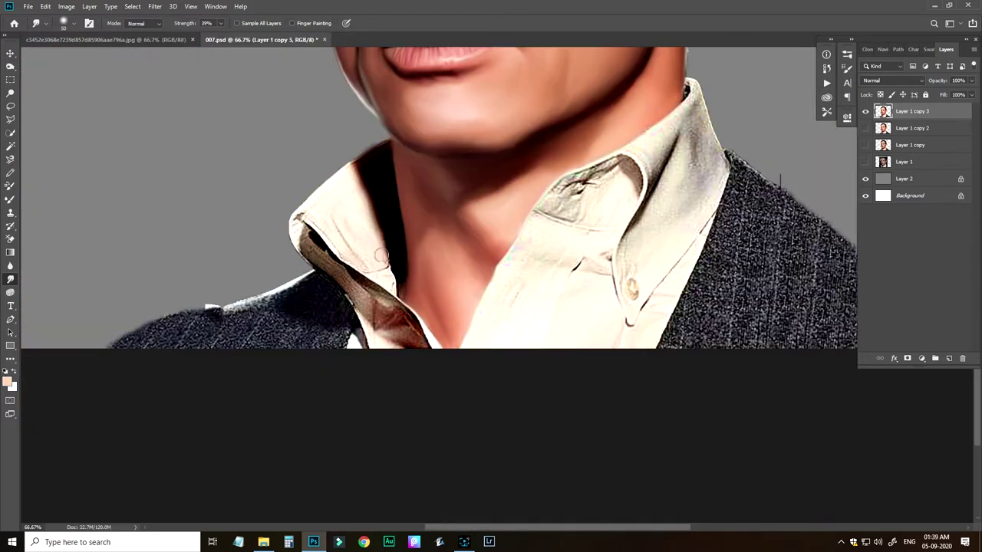
pyautogui.moveTo(381, 256); pyautogui.dragTo(399, 213)
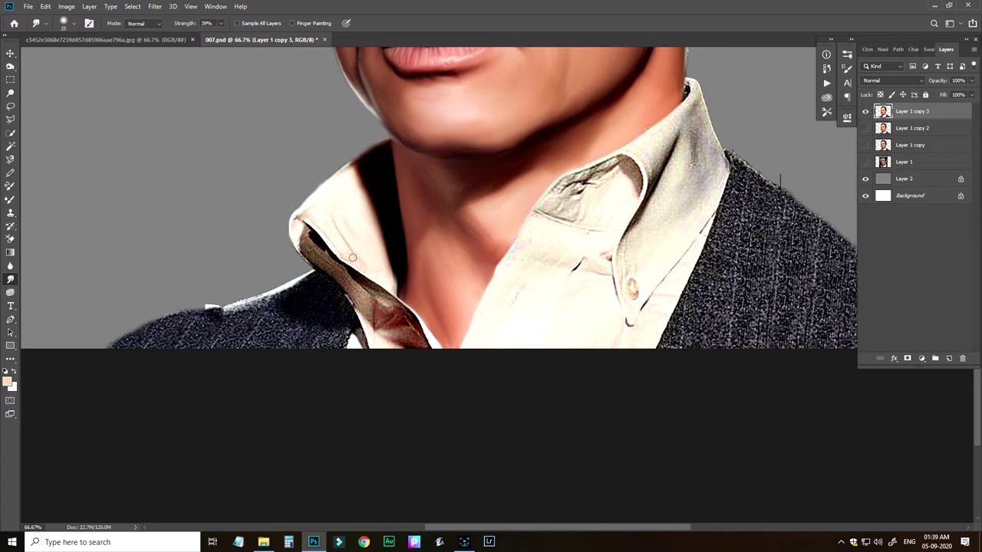
pyautogui.moveTo(303, 223)
pyautogui.mouseDown()
pyautogui.moveTo(313, 270)
pyautogui.moveTo(358, 287)
pyautogui.moveTo(349, 273)
pyautogui.mouseUp()
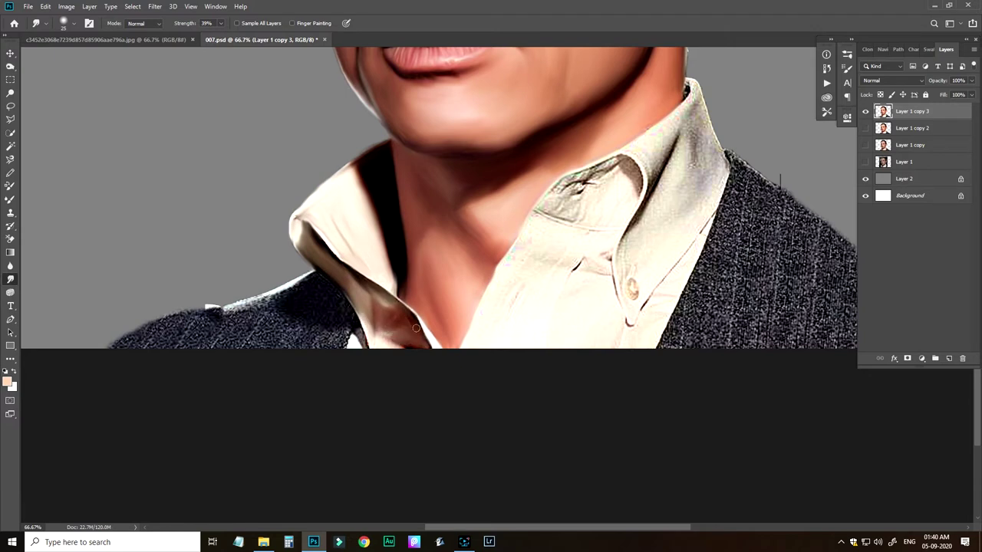
# Step: Smudge the right-hand shirt collar, its inner band, the placket and the button area smooth with a 45 px brush
pyautogui.moveTo(560, 214)
pyautogui.mouseDown()
pyautogui.moveTo(594, 172)
pyautogui.moveTo(633, 207)
pyautogui.moveTo(571, 189)
pyautogui.mouseUp()
pyautogui.moveTo(608, 248); pyautogui.dragTo(530, 263)
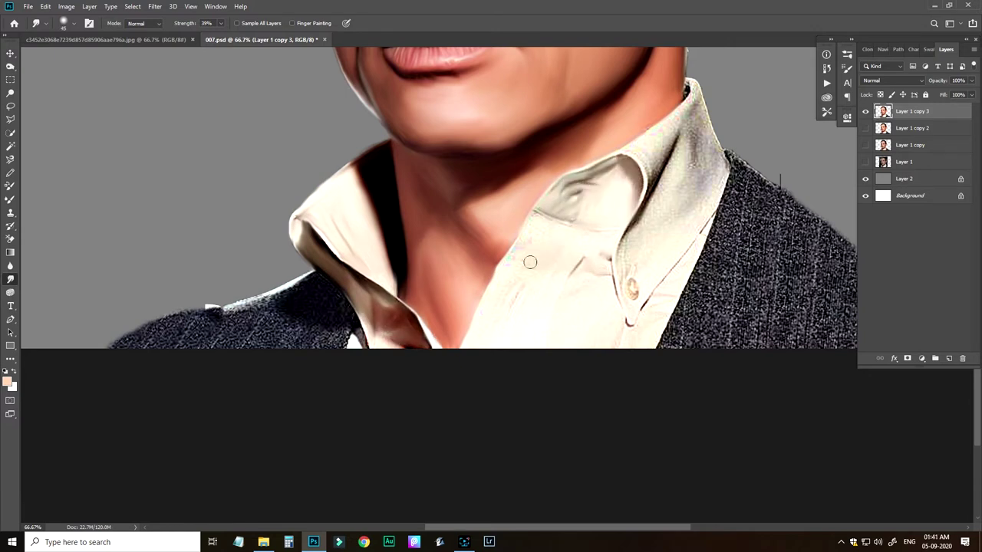
pyautogui.moveTo(625, 247)
pyautogui.mouseDown()
pyautogui.moveTo(632, 329)
pyautogui.moveTo(715, 224)
pyautogui.mouseUp()
pyautogui.moveTo(637, 225)
pyautogui.mouseDown()
pyautogui.moveTo(644, 154)
pyautogui.moveTo(663, 131)
pyautogui.moveTo(691, 138)
pyautogui.moveTo(702, 191)
pyautogui.moveTo(673, 179)
pyautogui.mouseUp()
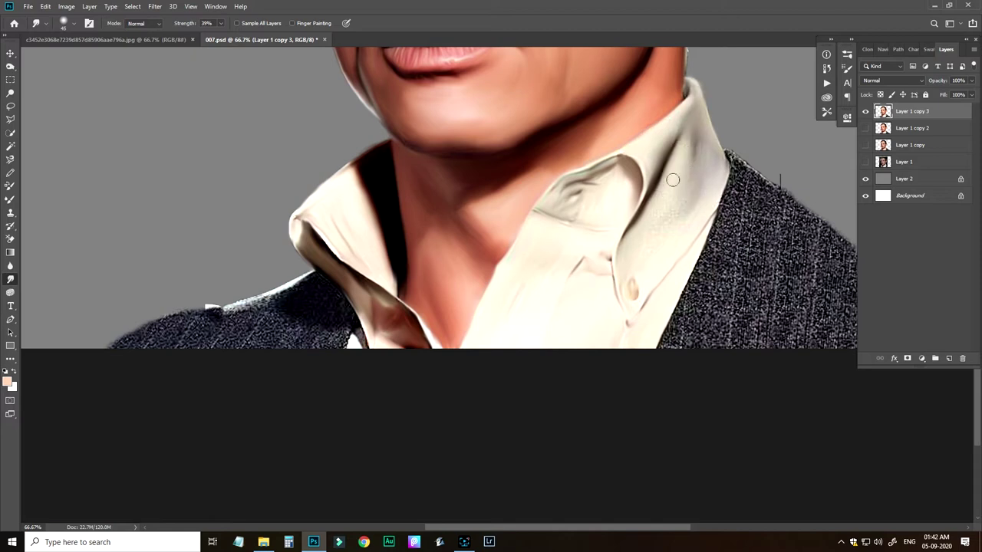
pyautogui.moveTo(658, 220); pyautogui.dragTo(635, 287)
# Step: Smudge the jacket fabric and shoulder edge on the image's right smooth with an 80 px brush
pyautogui.moveTo(211, 383)
pyautogui.mouseDown()
pyautogui.moveTo(405, 243)
pyautogui.moveTo(484, 206)
pyautogui.moveTo(527, 261)
pyautogui.moveTo(483, 270)
pyautogui.moveTo(361, 244)
pyautogui.moveTo(359, 278)
pyautogui.mouseUp()
pyautogui.hscroll(10, 480, 275)
pyautogui.moveTo(491, 84)
pyautogui.mouseDown()
pyautogui.moveTo(621, 188)
pyautogui.moveTo(728, 228)
pyautogui.mouseUp()
pyautogui.moveTo(502, 122)
pyautogui.mouseDown()
pyautogui.moveTo(437, 260)
pyautogui.moveTo(482, 166)
pyautogui.moveTo(463, 276)
pyautogui.moveTo(496, 271)
pyautogui.moveTo(512, 113)
pyautogui.moveTo(590, 183)
pyautogui.moveTo(563, 194)
pyautogui.moveTo(603, 187)
pyautogui.moveTo(581, 172)
pyautogui.moveTo(647, 213)
pyautogui.moveTo(684, 265)
pyautogui.moveTo(756, 257)
pyautogui.mouseUp()
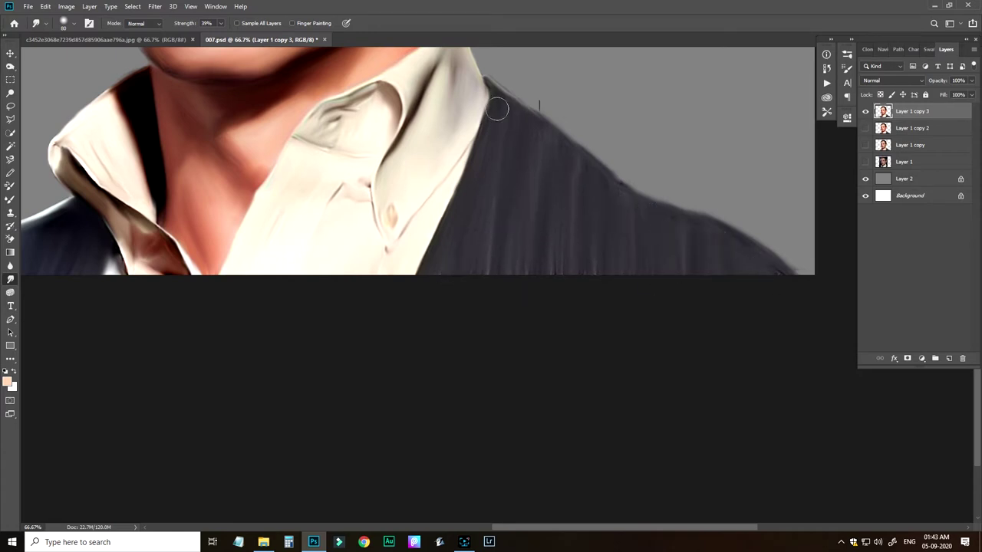
pyautogui.moveTo(497, 109); pyautogui.dragTo(569, 256)
pyautogui.moveTo(625, 294); pyautogui.dragTo(746, 280)
pyautogui.moveTo(673, 186)
pyautogui.mouseDown()
pyautogui.moveTo(671, 149)
pyautogui.moveTo(621, 236)
pyautogui.mouseUp()
pyautogui.moveTo(777, 258); pyautogui.dragTo(543, 237)
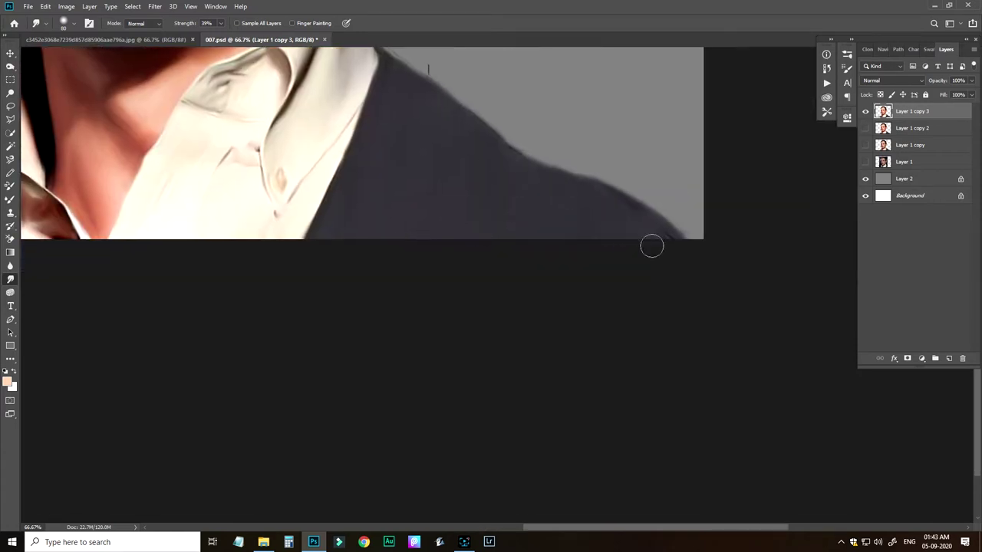
# Step: Smudge the jacket shoulder on the image's left smooth up to the shirt collar
pyautogui.hscroll(-10, 414, 292)
pyautogui.scroll(3, 170, 334)
pyautogui.moveTo(414, 317); pyautogui.dragTo(324, 336)
pyautogui.moveTo(313, 335); pyautogui.dragTo(334, 356)
pyautogui.moveTo(340, 289); pyautogui.dragTo(270, 335)
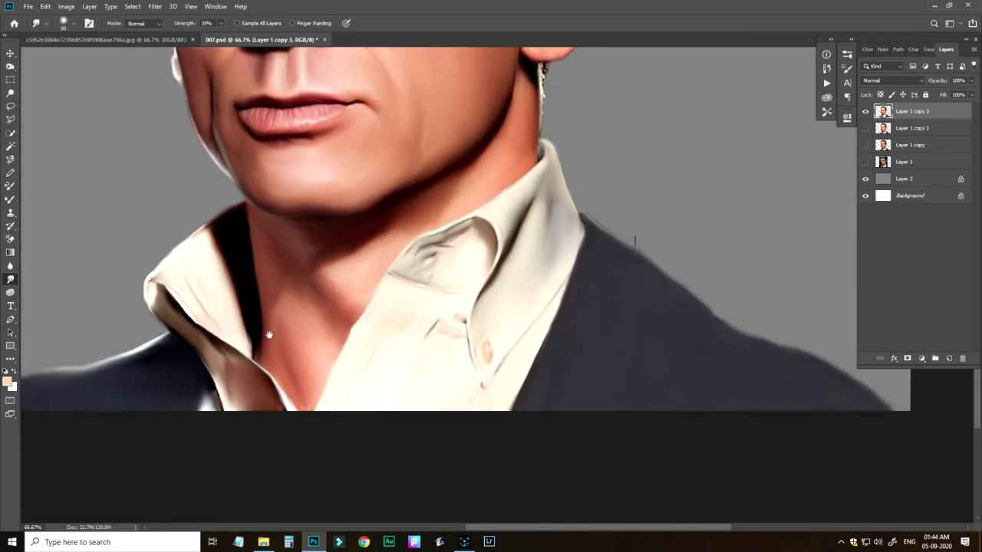
# Step: Switch the Smudge tool to the Sampled Brush 22 1 tip at 75% strength and duplicate the Layer 1 copy 3 layer
pyautogui.hotkey('ctrl', '0')
pyautogui.click(432, 193)
pyautogui.moveTo(431, 194); pyautogui.dragTo(491, 201)
pyautogui.rightClick(216, 291)
pyautogui.moveTo(439, 464); pyautogui.dragTo(438, 492)
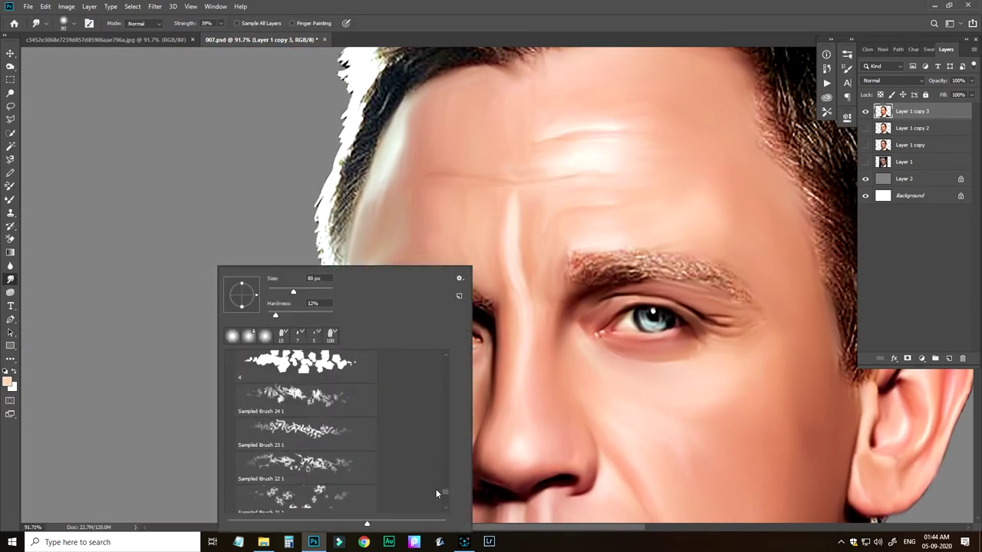
pyautogui.doubleClick(307, 468)
pyautogui.click(221, 24)
pyautogui.moveTo(236, 36); pyautogui.dragTo(239, 36)
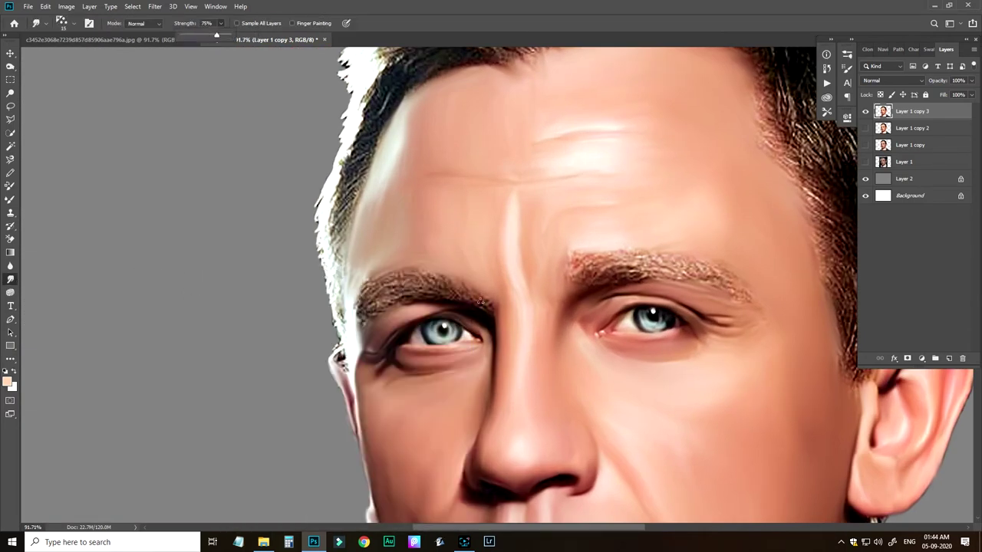
pyautogui.hotkey('ctrl', 'j')
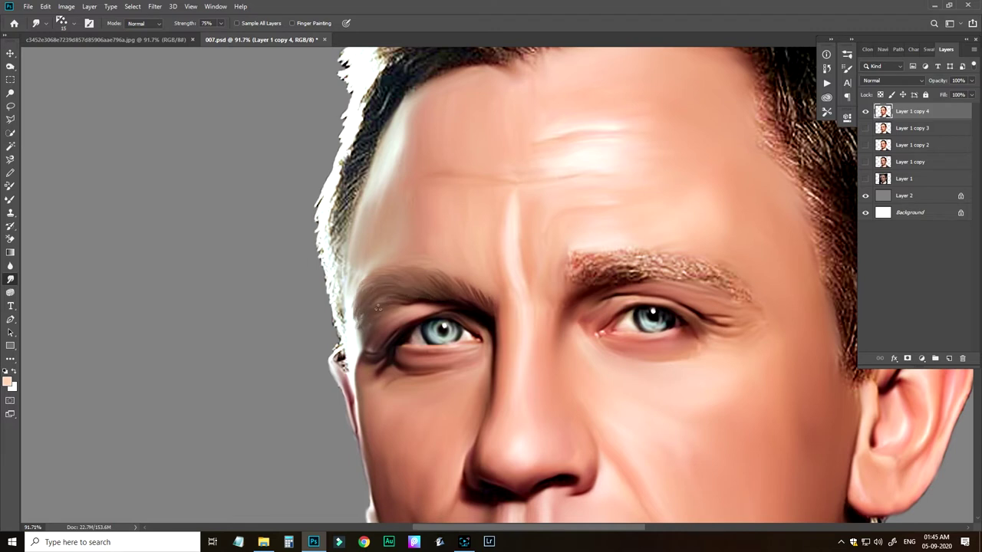
# Step: Smudge both eyebrows into soft hair strokes following their growth direction
pyautogui.moveTo(408, 289); pyautogui.dragTo(358, 308)
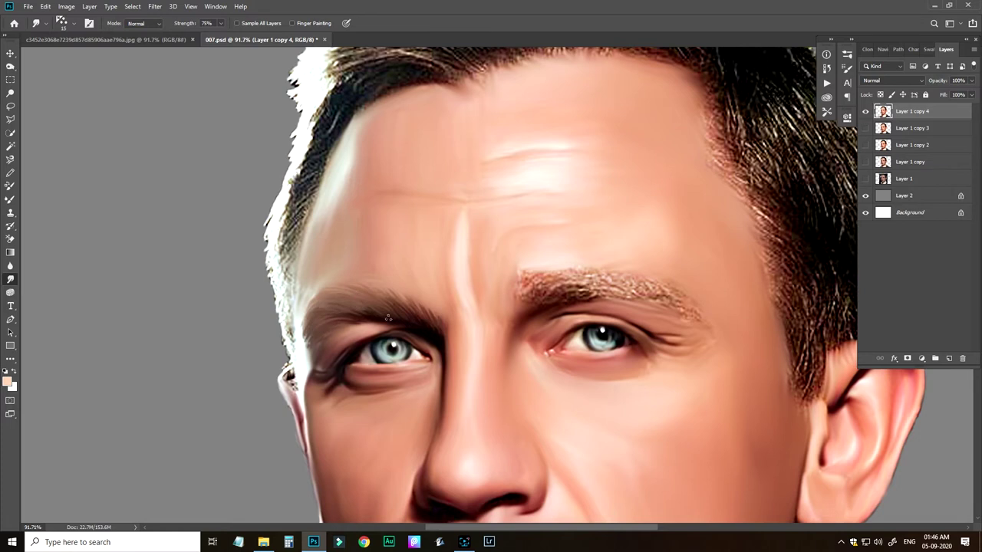
pyautogui.hscroll(2, 447, 292)
pyautogui.scroll(-1, 447, 292)
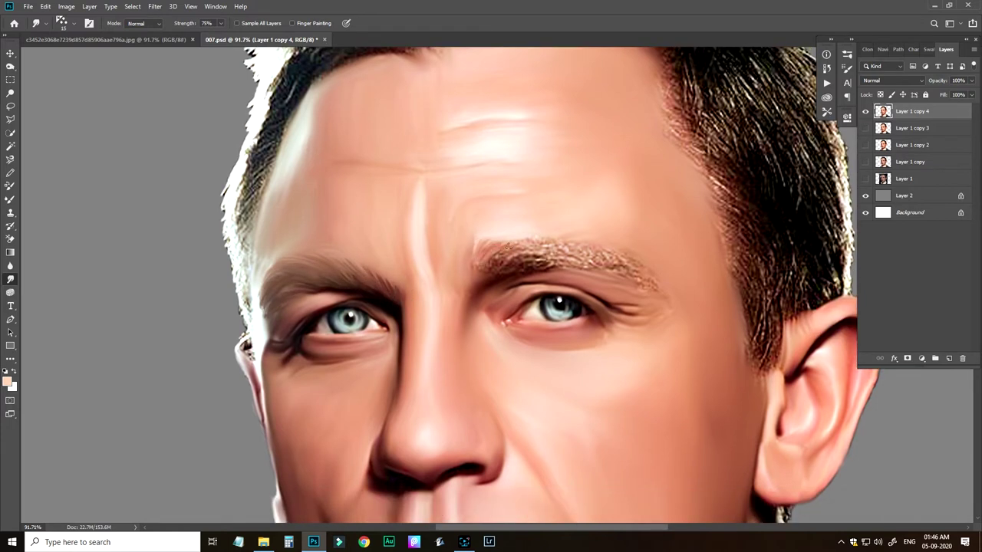
pyautogui.moveTo(503, 268); pyautogui.dragTo(484, 272)
pyautogui.moveTo(541, 251); pyautogui.dragTo(610, 267)
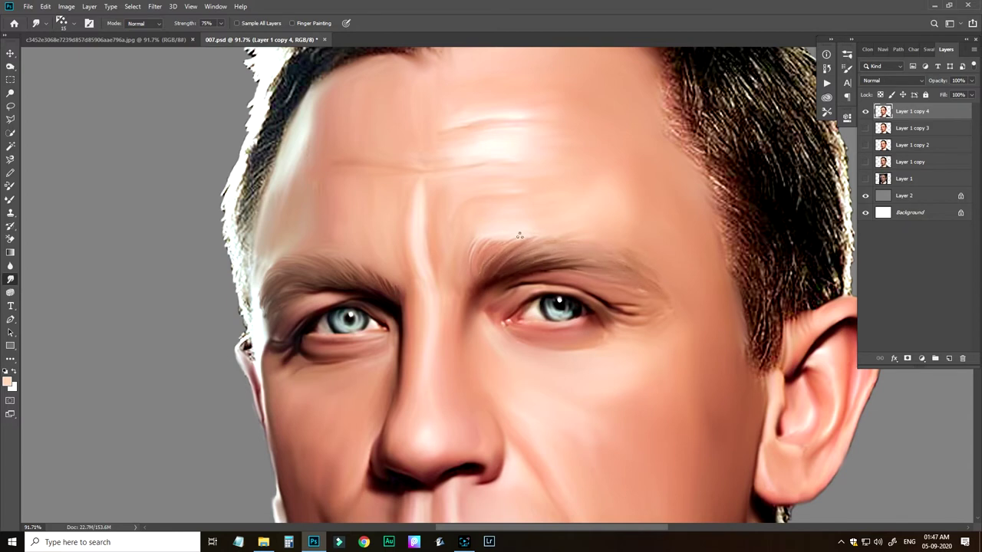
# Step: Set the smudge strength to 46% and refine the inner end of the right-hand eyebrow
pyautogui.hscroll(1, 519, 236)
pyautogui.scroll(-1, 519, 235)
pyautogui.press('4')
pyautogui.press('6')
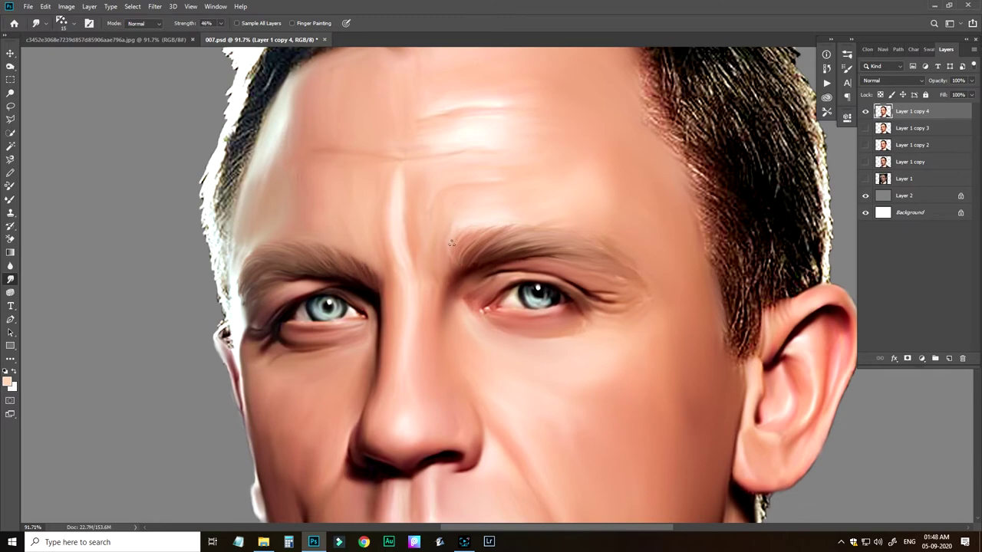
# Step: Set the smudge strength to 78% and smudge the hair at the far temple and above the far ear into strands
pyautogui.moveTo(477, 332)
pyautogui.mouseDown()
pyautogui.moveTo(487, 284)
pyautogui.moveTo(634, 313)
pyautogui.mouseUp()
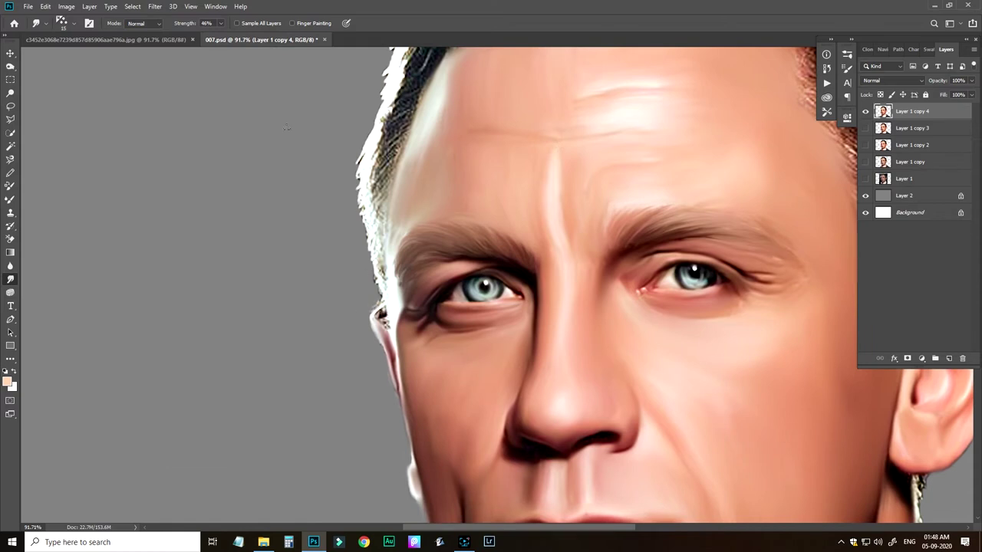
pyautogui.press('7')
pyautogui.press('8')
pyautogui.scroll(3, 374, 245)
pyautogui.hscroll(1, 375, 245)
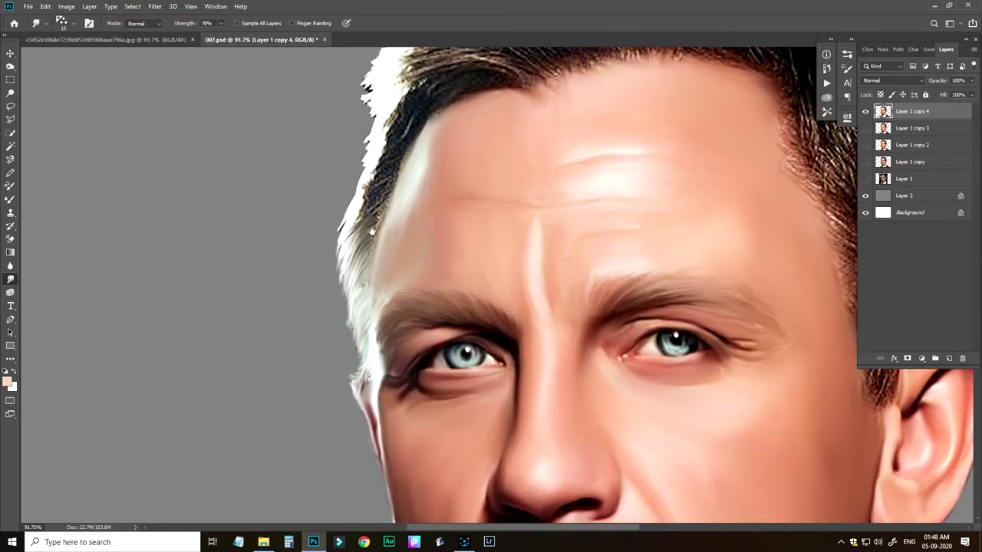
pyautogui.moveTo(372, 231)
pyautogui.mouseDown()
pyautogui.moveTo(358, 286)
pyautogui.moveTo(343, 270)
pyautogui.mouseUp()
pyautogui.moveTo(386, 209)
pyautogui.mouseDown()
pyautogui.moveTo(357, 233)
pyautogui.moveTo(336, 296)
pyautogui.mouseUp()
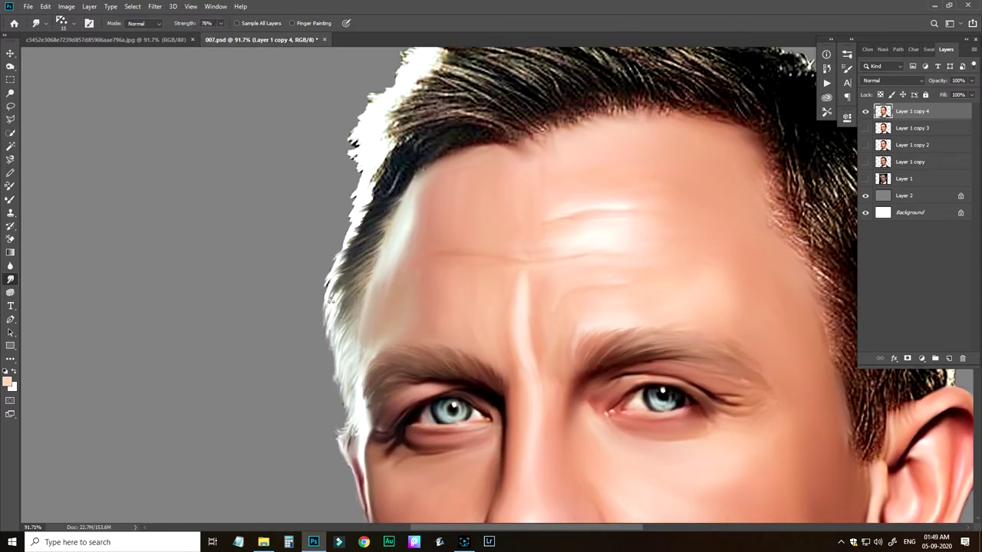
# Step: Pull hair strands outward along the white-lit hair outline from the far temple up to the top of the head
pyautogui.moveTo(354, 245); pyautogui.dragTo(329, 287)
pyautogui.moveTo(366, 227)
pyautogui.mouseDown()
pyautogui.moveTo(336, 267)
pyautogui.moveTo(340, 257)
pyautogui.mouseUp()
pyautogui.moveTo(359, 156)
pyautogui.mouseDown()
pyautogui.moveTo(328, 220)
pyautogui.moveTo(324, 282)
pyautogui.mouseUp()
pyautogui.moveTo(344, 191); pyautogui.dragTo(302, 294)
pyautogui.moveTo(317, 231); pyautogui.dragTo(285, 289)
pyautogui.moveTo(292, 308); pyautogui.dragTo(267, 319)
pyautogui.moveTo(333, 240); pyautogui.dragTo(311, 263)
pyautogui.moveTo(363, 213)
pyautogui.mouseDown()
pyautogui.moveTo(325, 234)
pyautogui.moveTo(334, 222)
pyautogui.mouseUp()
pyautogui.moveTo(415, 194); pyautogui.dragTo(368, 209)
pyautogui.moveTo(483, 181); pyautogui.dragTo(422, 195)
pyautogui.moveTo(475, 200); pyautogui.dragTo(382, 183)
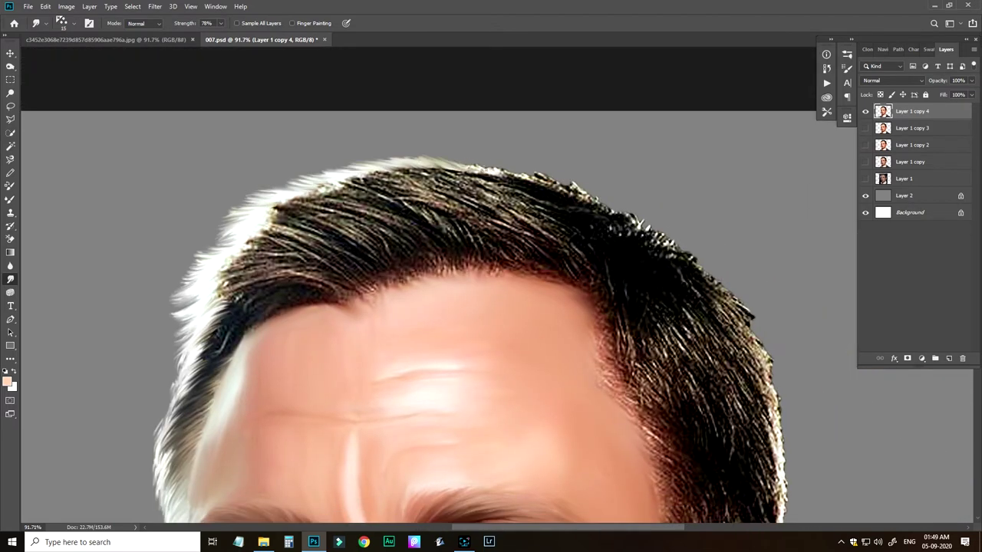
# Step: Pull hair strands outward along the outline from the top of the head down the back curve
pyautogui.moveTo(474, 170); pyautogui.dragTo(554, 182)
pyautogui.moveTo(563, 187); pyautogui.dragTo(661, 237)
pyautogui.moveTo(658, 238); pyautogui.dragTo(707, 276)
pyautogui.moveTo(736, 311); pyautogui.dragTo(613, 260)
pyautogui.moveTo(618, 267)
pyautogui.mouseDown()
pyautogui.moveTo(645, 302)
pyautogui.moveTo(661, 391)
pyautogui.mouseUp()
pyautogui.moveTo(661, 430); pyautogui.dragTo(639, 329)
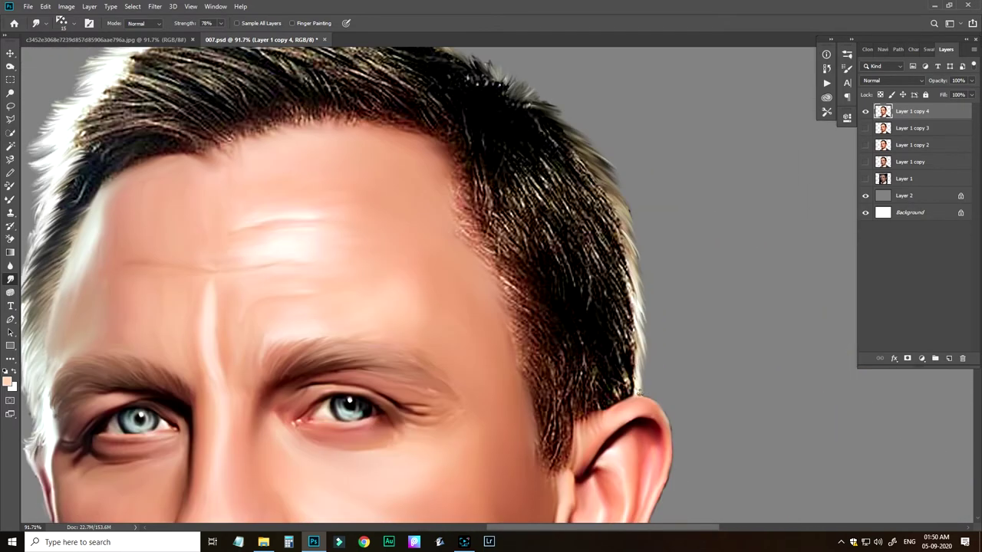
# Step: Smudge the hair edge behind the near ear and the sideburn in front of it into strands
pyautogui.moveTo(620, 295); pyautogui.dragTo(632, 384)
pyautogui.moveTo(633, 391); pyautogui.dragTo(633, 331)
pyautogui.moveTo(578, 301); pyautogui.dragTo(600, 356)
pyautogui.moveTo(522, 298); pyautogui.dragTo(540, 380)
pyautogui.moveTo(537, 369)
pyautogui.mouseDown()
pyautogui.moveTo(557, 417)
pyautogui.moveTo(566, 415)
pyautogui.mouseUp()
pyautogui.moveTo(559, 328); pyautogui.dragTo(564, 351)
pyautogui.moveTo(537, 307); pyautogui.dragTo(539, 386)
# Step: Smudge the near temple hairline and sideburn into strands that blend onto the forehead skin
pyautogui.press('r')
pyautogui.moveTo(322, 467); pyautogui.dragTo(207, 326)
pyautogui.moveTo(162, 369); pyautogui.dragTo(164, 300)
pyautogui.moveTo(482, 247); pyautogui.dragTo(463, 316)
pyautogui.moveTo(498, 218); pyautogui.dragTo(452, 325)
pyautogui.moveTo(486, 202); pyautogui.dragTo(458, 272)
pyautogui.moveTo(490, 202); pyautogui.dragTo(460, 293)
pyautogui.moveTo(501, 196)
pyautogui.mouseDown()
pyautogui.moveTo(469, 282)
pyautogui.moveTo(497, 196)
pyautogui.mouseUp()
pyautogui.moveTo(505, 176); pyautogui.dragTo(472, 261)
pyautogui.moveTo(478, 230); pyautogui.dragTo(431, 366)
pyautogui.moveTo(456, 362); pyautogui.dragTo(430, 403)
pyautogui.moveTo(490, 230); pyautogui.dragTo(450, 312)
pyautogui.moveTo(462, 268); pyautogui.dragTo(449, 327)
pyautogui.moveTo(477, 228); pyautogui.dragTo(460, 307)
pyautogui.moveTo(465, 253); pyautogui.dragTo(450, 348)
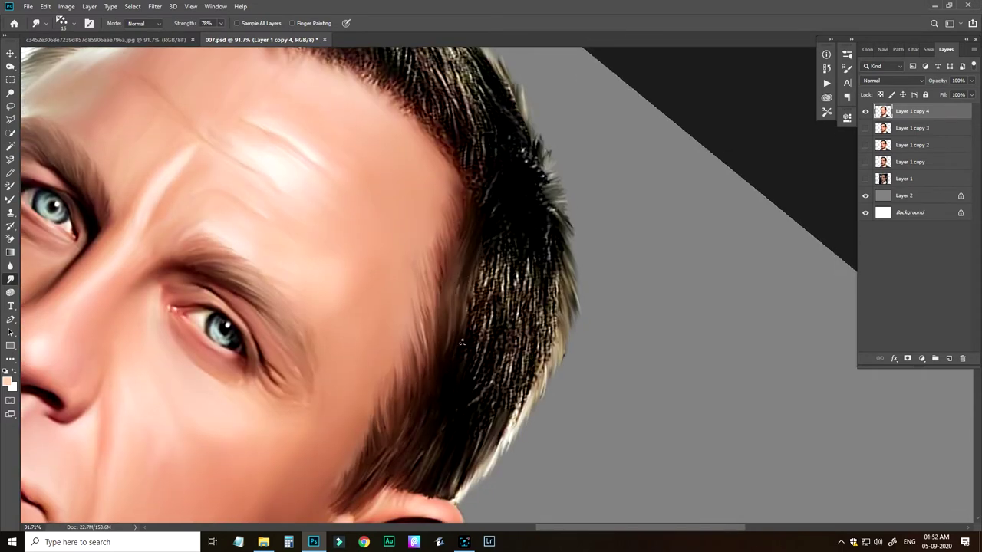
# Step: Smudge the grainy hair on the side of the head above the near ear into long strands
pyautogui.moveTo(491, 244); pyautogui.dragTo(463, 356)
pyautogui.moveTo(498, 354); pyautogui.dragTo(474, 412)
pyautogui.moveTo(524, 340); pyautogui.dragTo(494, 429)
pyautogui.moveTo(558, 301); pyautogui.dragTo(531, 396)
pyautogui.moveTo(514, 283); pyautogui.dragTo(497, 358)
pyautogui.moveTo(513, 330); pyautogui.dragTo(483, 397)
pyautogui.moveTo(490, 391); pyautogui.dragTo(502, 289)
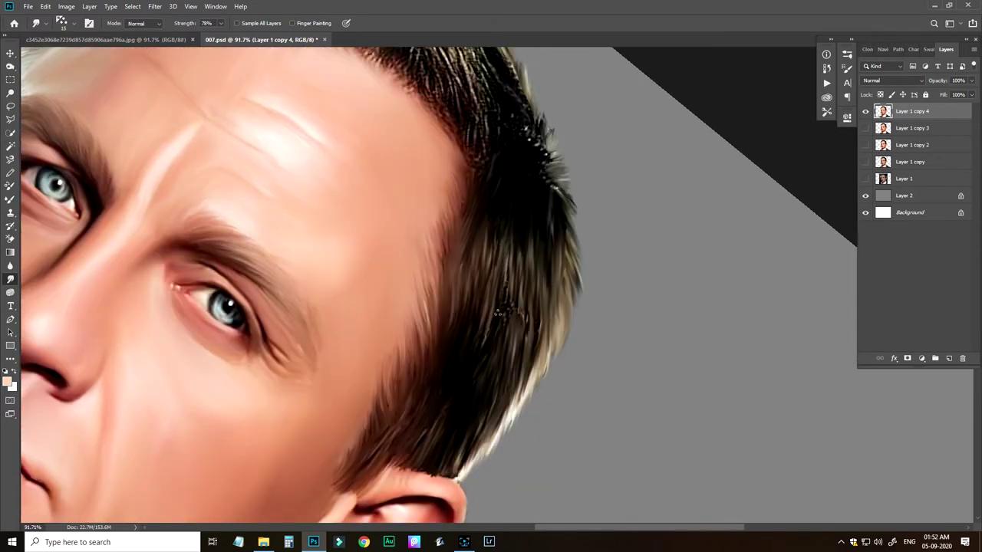
# Step: Smudge the rest of the side hair up to the corner of the forehead hairline into strands
pyautogui.moveTo(536, 260); pyautogui.dragTo(505, 353)
pyautogui.moveTo(520, 250); pyautogui.dragTo(512, 284)
pyautogui.moveTo(498, 223); pyautogui.dragTo(463, 381)
pyautogui.moveTo(443, 253); pyautogui.dragTo(432, 297)
pyautogui.moveTo(511, 279); pyautogui.dragTo(485, 342)
pyautogui.moveTo(492, 260); pyautogui.dragTo(506, 307)
pyautogui.moveTo(423, 175); pyautogui.dragTo(453, 232)
pyautogui.moveTo(408, 187); pyautogui.dragTo(437, 267)
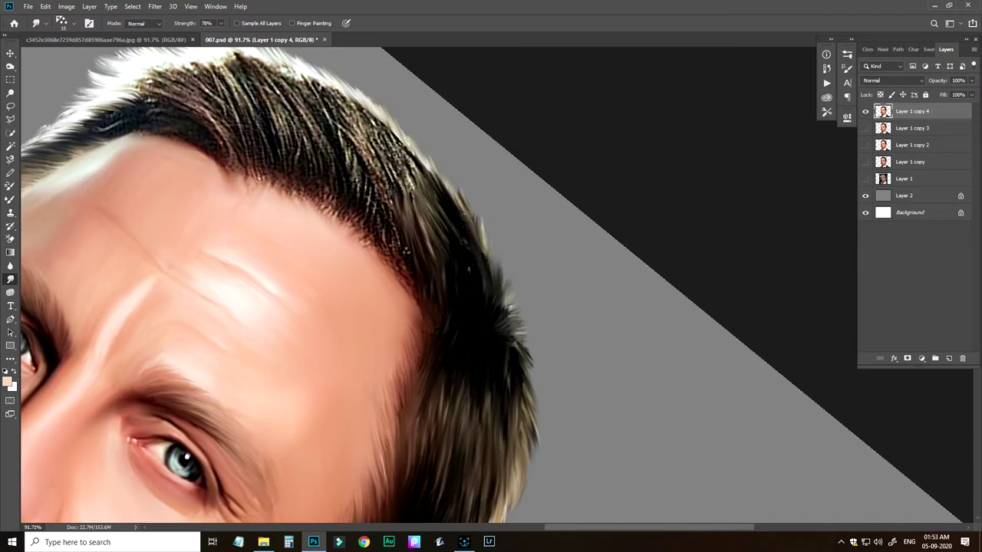
# Step: Smudge the front hairline above the forehead into short strands that soften its edge
pyautogui.moveTo(377, 186); pyautogui.dragTo(396, 254)
pyautogui.moveTo(389, 247); pyautogui.dragTo(408, 288)
pyautogui.moveTo(365, 203); pyautogui.dragTo(374, 250)
pyautogui.moveTo(345, 186)
pyautogui.mouseDown()
pyautogui.moveTo(356, 239)
pyautogui.moveTo(384, 225)
pyautogui.mouseUp()
pyautogui.moveTo(355, 187); pyautogui.dragTo(363, 230)
pyautogui.moveTo(322, 178); pyautogui.dragTo(337, 222)
pyautogui.moveTo(298, 169); pyautogui.dragTo(316, 215)
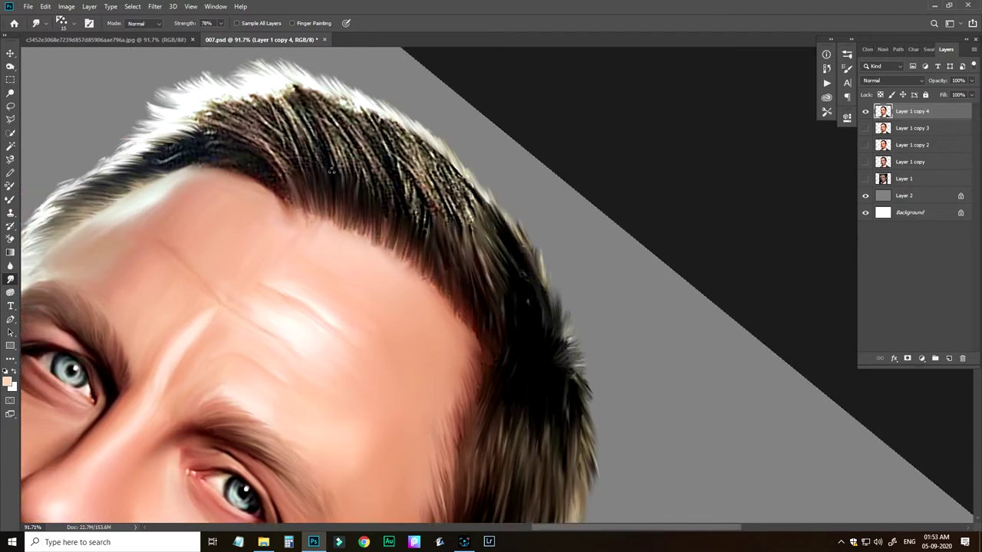
# Step: Smudge the grainy hair on top of the head behind the front hairline into long strands
pyautogui.moveTo(275, 138); pyautogui.dragTo(299, 190)
pyautogui.moveTo(288, 103)
pyautogui.mouseDown()
pyautogui.moveTo(315, 172)
pyautogui.moveTo(340, 194)
pyautogui.mouseUp()
pyautogui.moveTo(336, 115)
pyautogui.mouseDown()
pyautogui.moveTo(365, 200)
pyautogui.moveTo(389, 207)
pyautogui.mouseUp()
pyautogui.moveTo(360, 141); pyautogui.dragTo(376, 198)
pyautogui.moveTo(94, 264); pyautogui.dragTo(128, 121)
pyautogui.moveTo(307, 146); pyautogui.dragTo(308, 280)
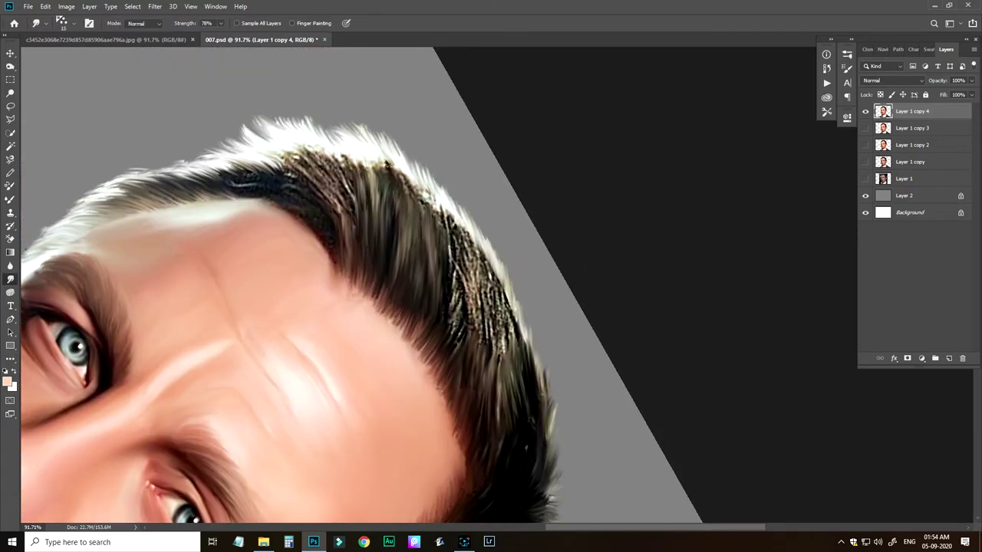
# Step: Smudge the hair along the top outline of the head inward, blending the light rim into the dark hair
pyautogui.moveTo(377, 150); pyautogui.dragTo(396, 198)
pyautogui.moveTo(399, 147); pyautogui.dragTo(414, 217)
pyautogui.moveTo(366, 158); pyautogui.dragTo(387, 225)
pyautogui.moveTo(385, 152)
pyautogui.mouseDown()
pyautogui.moveTo(402, 220)
pyautogui.moveTo(399, 278)
pyautogui.mouseUp()
pyautogui.moveTo(412, 148)
pyautogui.mouseDown()
pyautogui.moveTo(432, 233)
pyautogui.moveTo(478, 289)
pyautogui.mouseUp()
pyautogui.moveTo(477, 227); pyautogui.dragTo(517, 337)
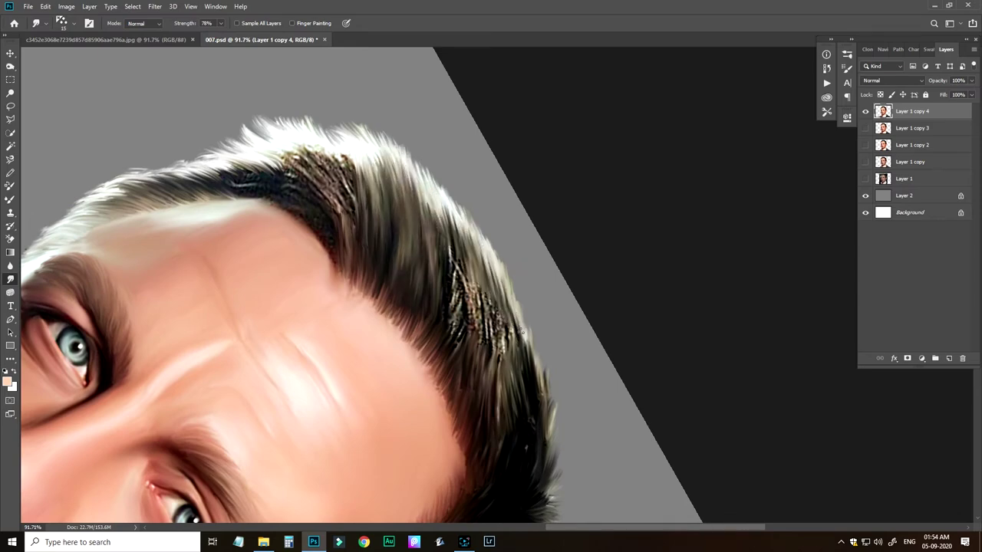
# Step: Smudge the remaining grainy patch in the top hair above the forehead corner into strands
pyautogui.moveTo(483, 270); pyautogui.dragTo(504, 357)
pyautogui.moveTo(490, 384); pyautogui.dragTo(508, 319)
pyautogui.moveTo(466, 238); pyautogui.dragTo(485, 290)
pyautogui.moveTo(457, 200); pyautogui.dragTo(493, 342)
pyautogui.moveTo(516, 318); pyautogui.dragTo(514, 371)
pyautogui.moveTo(480, 310); pyautogui.dragTo(520, 422)
pyautogui.moveTo(399, 187); pyautogui.dragTo(414, 235)
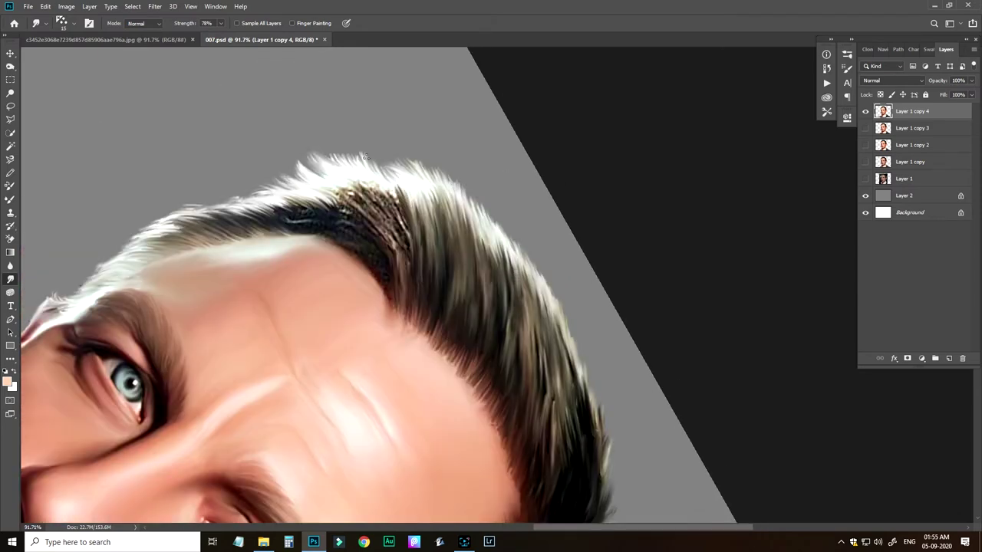
# Step: Smudge the grainy brown patch in the front hair above the forehead corner into strands following the hair direction
pyautogui.press('r')
pyautogui.moveTo(484, 373)
pyautogui.mouseDown()
pyautogui.moveTo(572, 197)
pyautogui.moveTo(550, 187)
pyautogui.mouseUp()
pyautogui.moveTo(467, 228); pyautogui.dragTo(486, 330)
pyautogui.moveTo(487, 237); pyautogui.dragTo(528, 330)
pyautogui.press('r')
pyautogui.moveTo(460, 231); pyautogui.dragTo(502, 217)
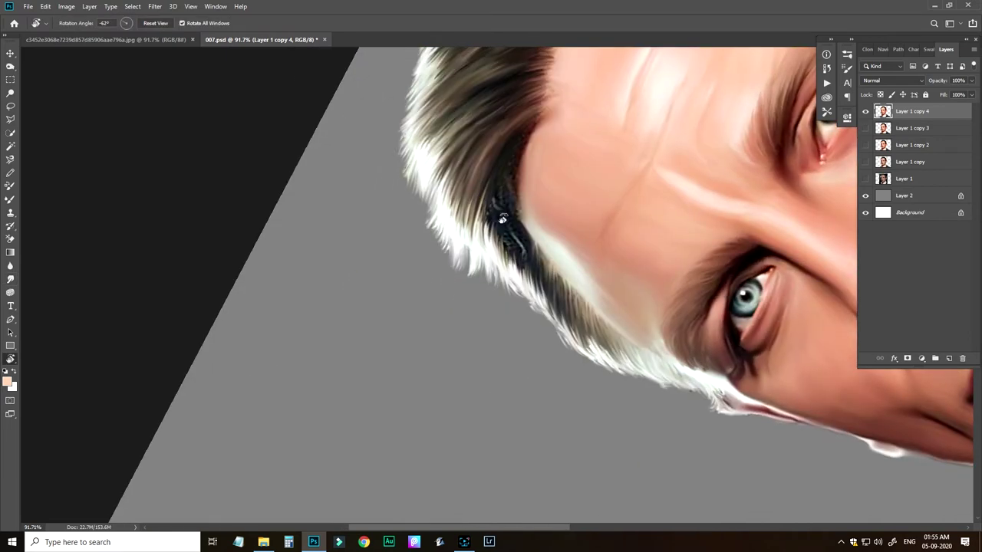
# Step: Smudge the dark rough hair beside the forehead corner into strands running toward the light outer rim
pyautogui.moveTo(531, 127)
pyautogui.mouseDown()
pyautogui.moveTo(512, 173)
pyautogui.moveTo(506, 243)
pyautogui.mouseUp()
pyautogui.moveTo(506, 197); pyautogui.dragTo(487, 267)
pyautogui.moveTo(512, 222); pyautogui.dragTo(528, 277)
pyautogui.moveTo(501, 229); pyautogui.dragTo(536, 294)
pyautogui.moveTo(524, 181); pyautogui.dragTo(442, 400)
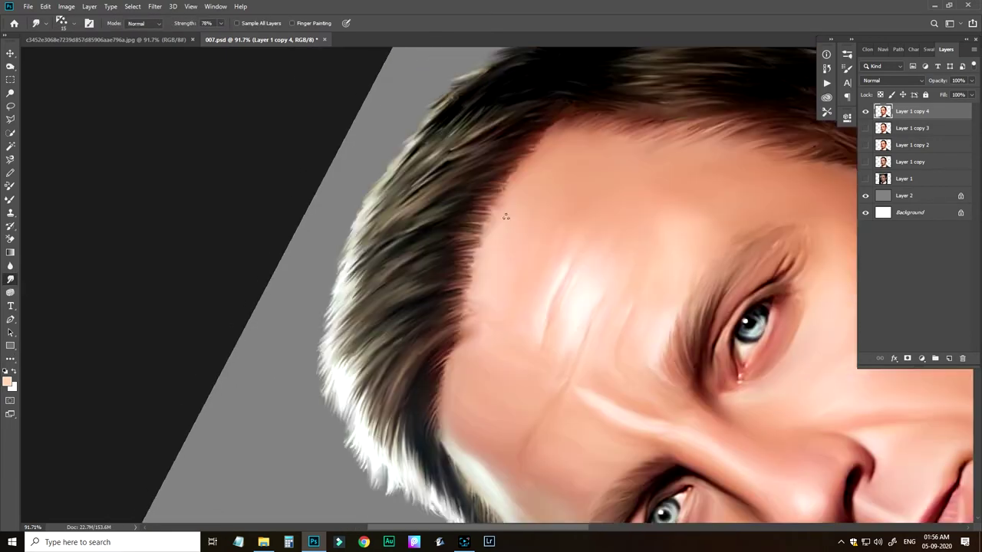
# Step: Reset the canvas rotation, set the Smudge strength to 40% and touch up the hair along the forehead
pyautogui.press('r')
pyautogui.click(154, 24)
pyautogui.click(10, 279)
pyautogui.click(221, 24)
pyautogui.moveTo(223, 36); pyautogui.dragTo(204, 36)
pyautogui.click(467, 221)
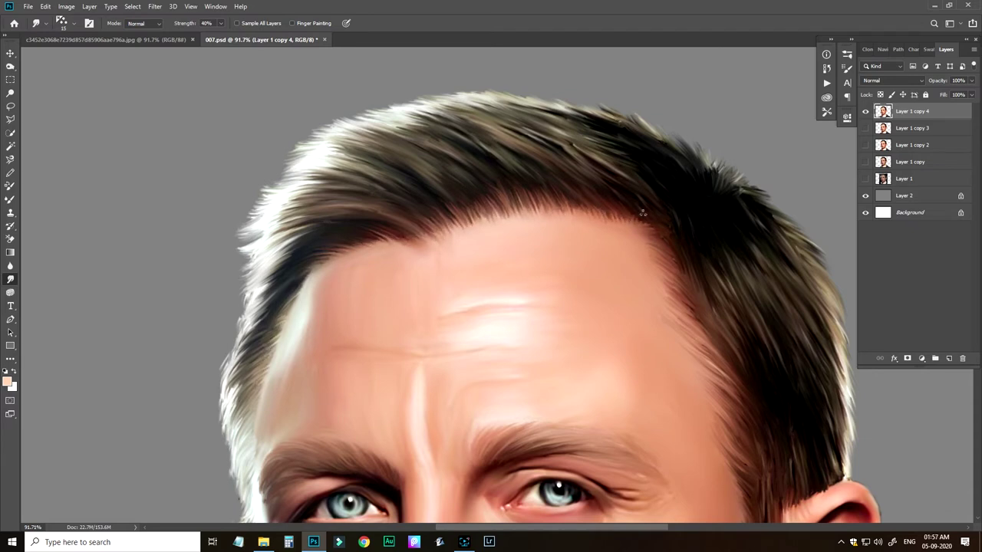
# Step: Set the Smudge strength to 70% and smooth the jagged hair edge below the ear along the neck
pyautogui.scroll(-5, 643, 213)
pyautogui.moveTo(752, 315); pyautogui.dragTo(583, 76)
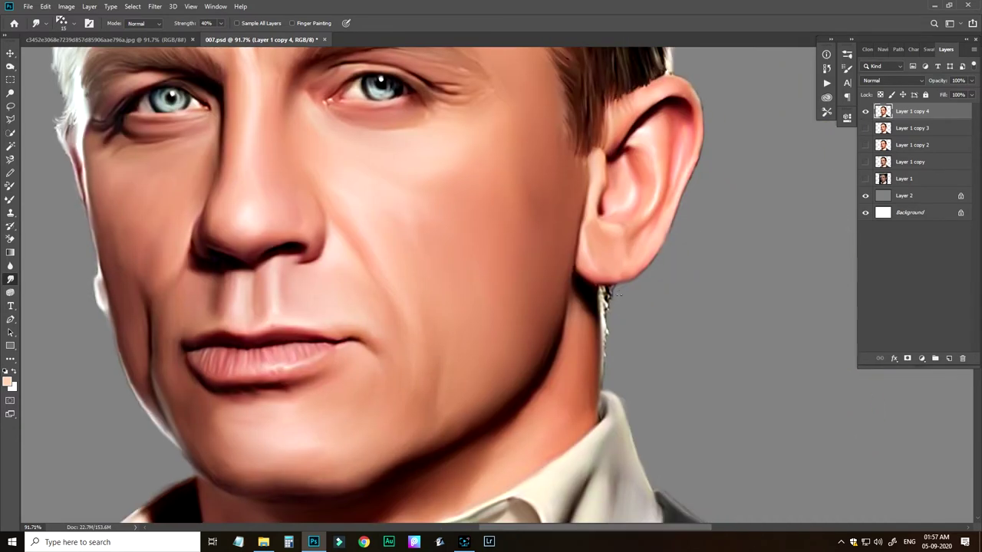
pyautogui.moveTo(222, 23); pyautogui.dragTo(239, 32)
pyautogui.scroll(-6, 610, 300)
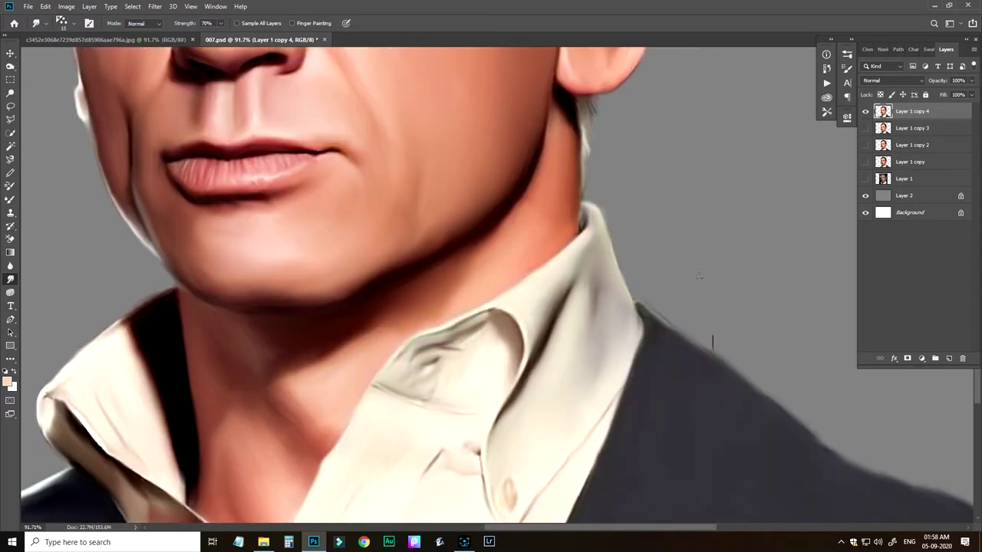
# Step: Erase the stray edge pixels along the neck below the ear and the adjoining jacket shoulder
pyautogui.press('e')
pyautogui.scroll(1, 719, 353)
pyautogui.hscroll(1, 533, 202)
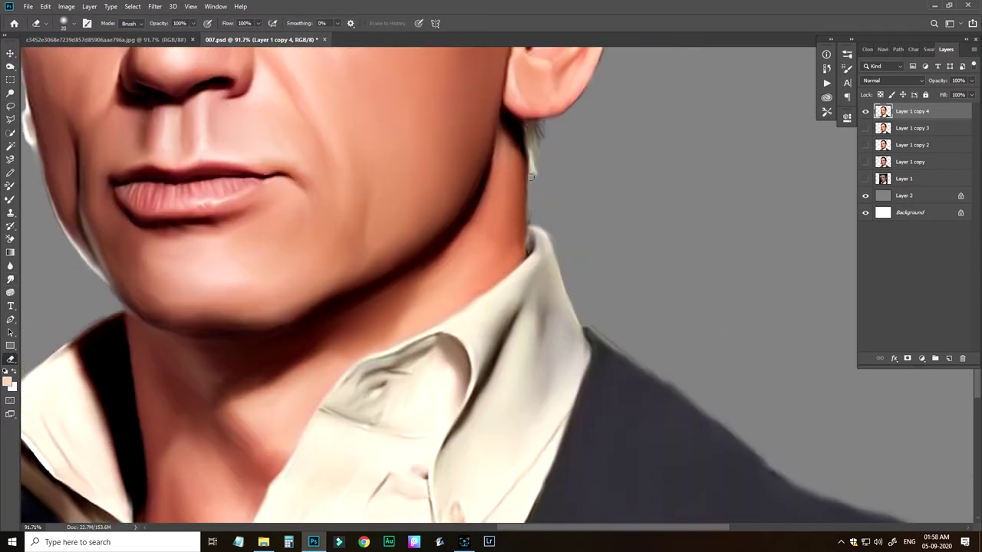
pyautogui.scroll(-5, 556, 247)
pyautogui.hscroll(6, 378, 208)
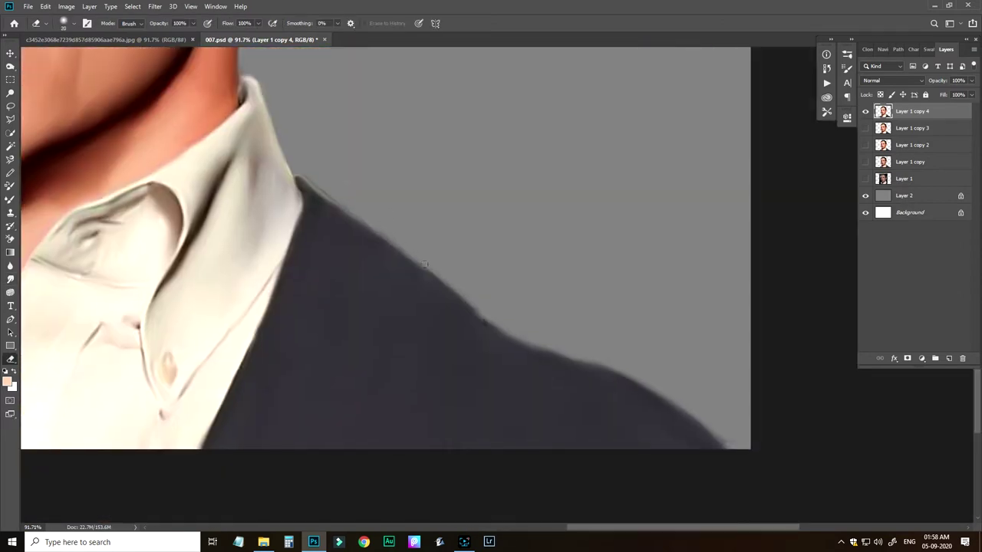
pyautogui.scroll(-3, 482, 311)
pyautogui.hscroll(-14, 683, 273)
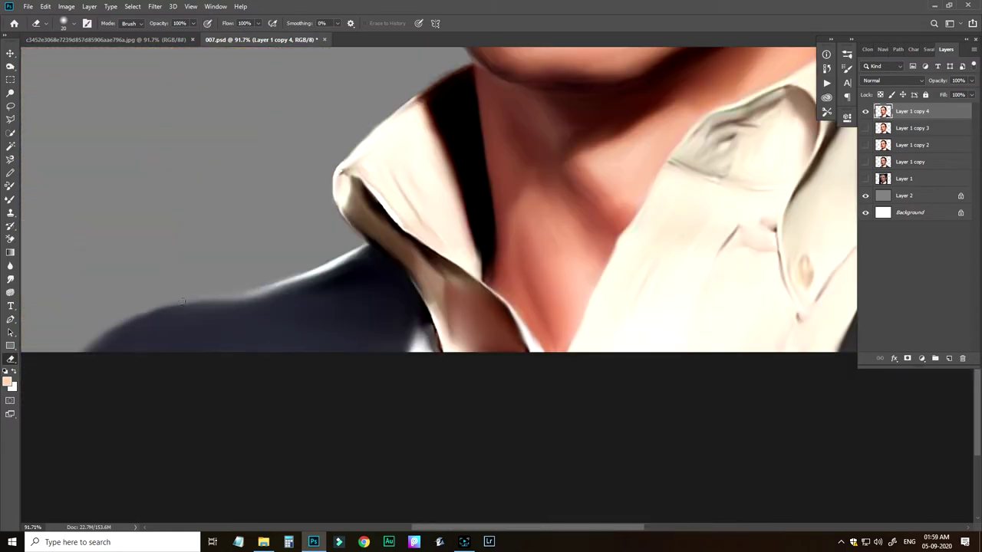
# Step: Erase the uneven outline of the jacket shoulder beside the raised collar flap, undoing a misplaced stroke
pyautogui.moveTo(95, 335); pyautogui.dragTo(187, 304)
pyautogui.moveTo(313, 319)
pyautogui.mouseDown()
pyautogui.moveTo(237, 289)
pyautogui.moveTo(136, 271)
pyautogui.moveTo(302, 265)
pyautogui.mouseUp()
pyautogui.moveTo(224, 252); pyautogui.dragTo(197, 306)
pyautogui.hotkey('ctrl', 'z')
pyautogui.moveTo(158, 258); pyautogui.dragTo(191, 291)
# Step: Erase the rough outline of the wider jacket shoulder below the ear side
pyautogui.moveTo(749, 275); pyautogui.dragTo(105, 248)
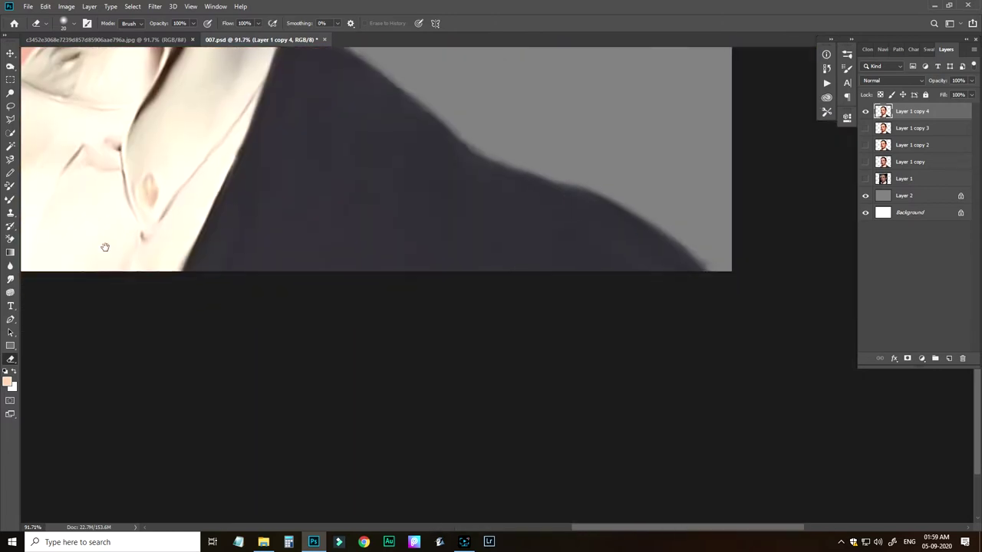
pyautogui.moveTo(580, 193); pyautogui.dragTo(493, 266)
pyautogui.moveTo(463, 274); pyautogui.dragTo(550, 292)
pyautogui.hotkey('ctrl', '-')
pyautogui.hotkey('ctrl', '-')
pyautogui.hotkey('ctrl', '-')
pyautogui.press('z')
pyautogui.moveTo(408, 309)
pyautogui.mouseDown()
pyautogui.moveTo(458, 345)
pyautogui.moveTo(403, 345)
pyautogui.mouseUp()
# Step: Add a new layer above the grey Layer 2 and choose a different brush preset for the Mixer Brush
pyautogui.click(913, 196)
pyautogui.click(949, 358)
pyautogui.press('b')
pyautogui.rightClick(694, 158)
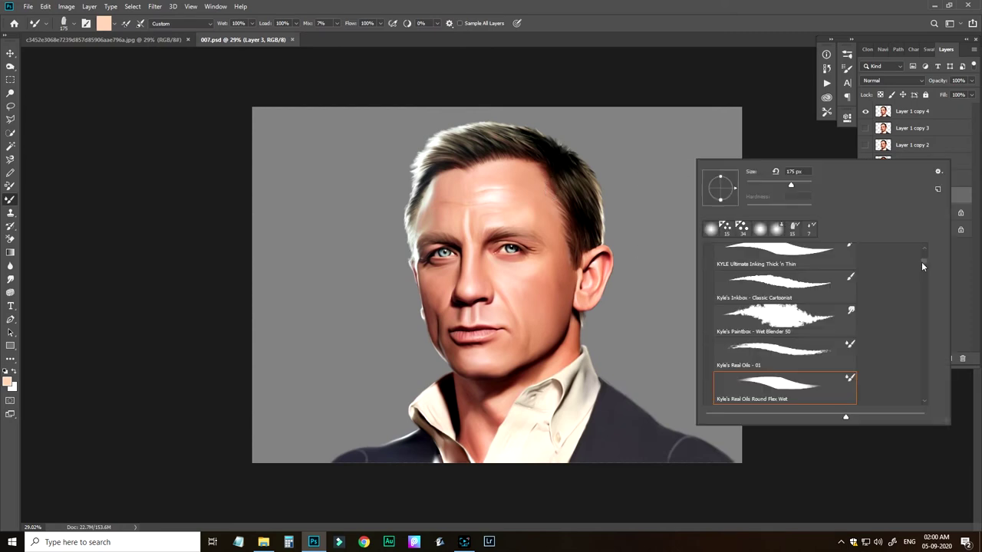
pyautogui.moveTo(922, 264)
pyautogui.mouseDown()
pyautogui.moveTo(907, 356)
pyautogui.moveTo(904, 348)
pyautogui.mouseUp()
pyautogui.click(790, 263)
pyautogui.click(173, 322)
# Step: Fill the new background layer with a brown swatch colour
pyautogui.click(929, 49)
pyautogui.click(861, 173)
pyautogui.hotkey('alt', 'BackSpace')
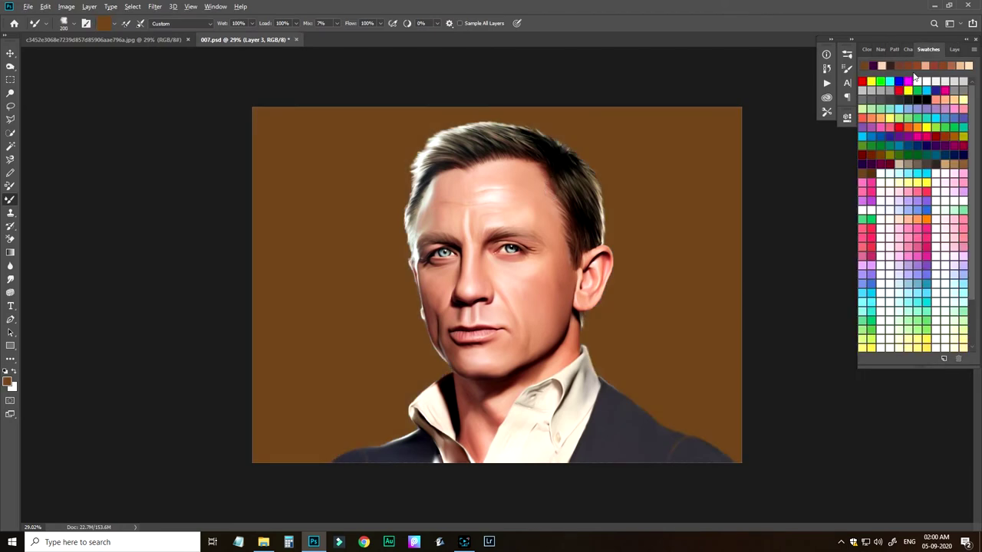
# Step: Pick a very dark brown, enlarge the Mixer Brush to 1300 and darken the backdrop facing the raised collar side
pyautogui.click(871, 164)
pyautogui.click(862, 173)
pyautogui.click(7, 381)
pyautogui.click(287, 308)
pyautogui.click(409, 193)
pyautogui.press(']')
pyautogui.press(']')
pyautogui.press(']')
pyautogui.press(']')
pyautogui.press(']')
pyautogui.press(']')
pyautogui.press(']')
pyautogui.press(']')
pyautogui.press(']')
pyautogui.press(']')
pyautogui.press(']')
pyautogui.press(']')
pyautogui.moveTo(258, 226); pyautogui.dragTo(307, 429)
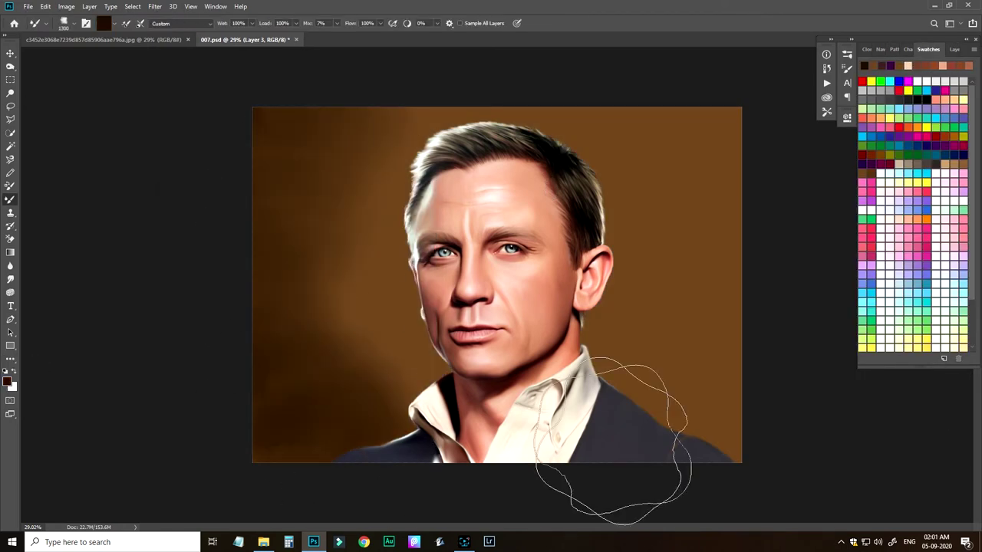
# Step: Paint dark brown over the remaining outer backdrop, reducing the brush to 900 and keeping a lighter glow around the head
pyautogui.moveTo(613, 438)
pyautogui.mouseDown()
pyautogui.moveTo(682, 97)
pyautogui.moveTo(310, 405)
pyautogui.mouseUp()
pyautogui.press('[')
pyautogui.press('[')
pyautogui.press('[')
pyautogui.press('[')
pyautogui.moveTo(326, 352); pyautogui.dragTo(610, 105)
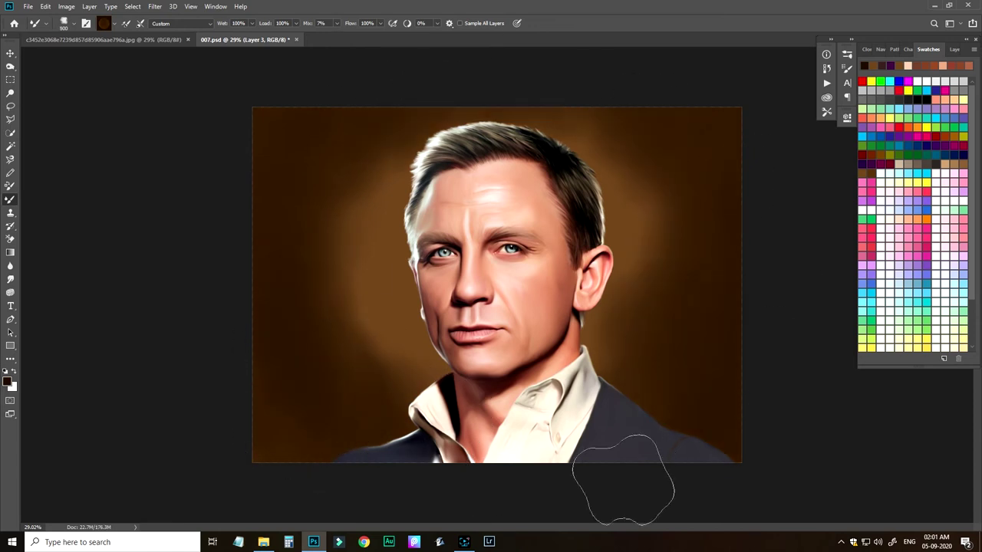
pyautogui.moveTo(614, 450); pyautogui.dragTo(202, 49)
# Step: Set the Mixer Brush flow to 68% and blend the dark brown closer around the head to narrow the glow
pyautogui.click(379, 24)
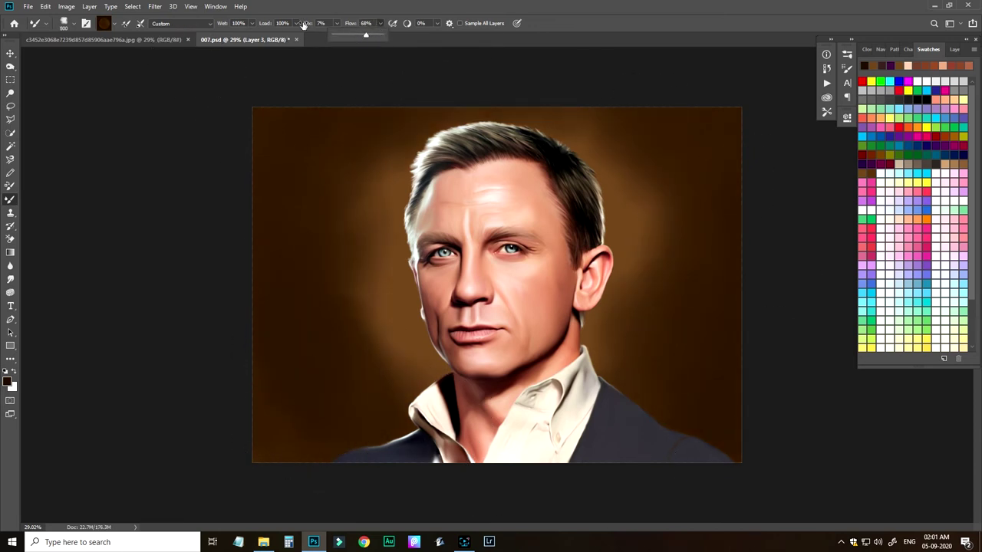
pyautogui.click(296, 23)
pyautogui.click(355, 42)
pyautogui.moveTo(368, 184); pyautogui.dragTo(323, 282)
pyautogui.moveTo(681, 332); pyautogui.dragTo(664, 207)
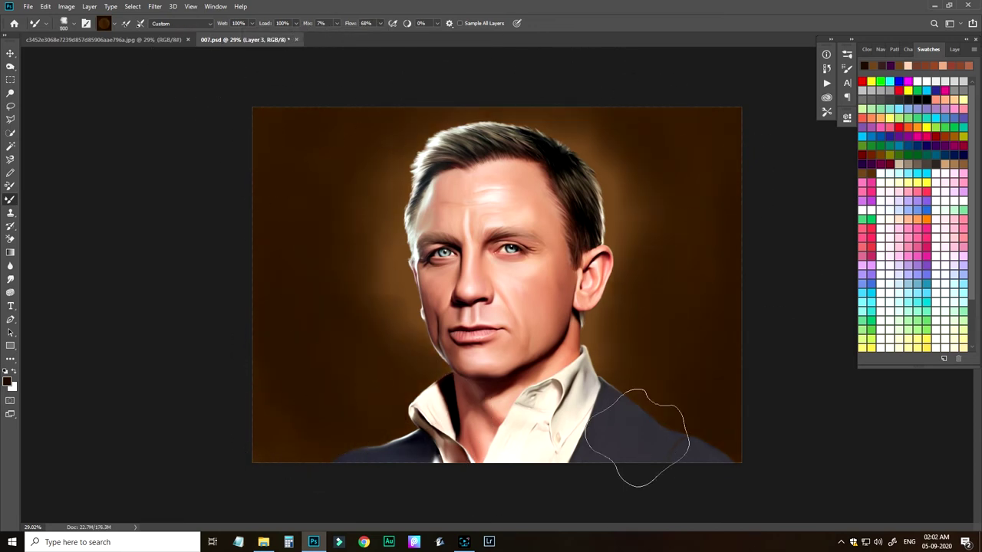
pyautogui.moveTo(352, 322)
pyautogui.mouseDown()
pyautogui.moveTo(384, 180)
pyautogui.moveTo(392, 250)
pyautogui.moveTo(453, 314)
pyautogui.mouseUp()
# Step: Sample the lighter brown beside the neck and use a smaller Mixer Brush to soften the glow around the face
pyautogui.keyDown('alt'); pyautogui.click(623, 318); pyautogui.keyUp('alt')
pyautogui.press('[')
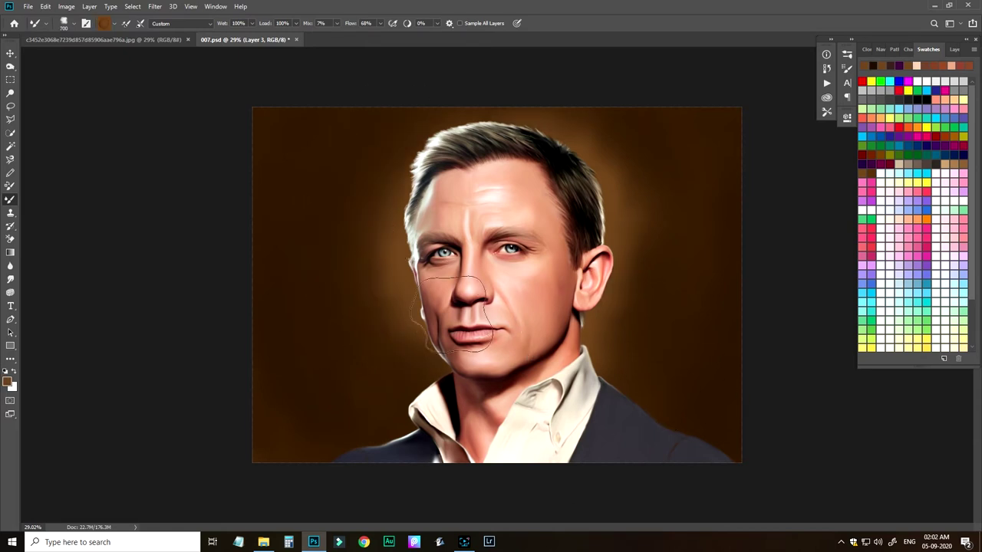
pyautogui.press('[')
pyautogui.press('[')
pyautogui.press('[')
pyautogui.press('[')
pyautogui.press('[')
pyautogui.press('[')
# Step: Pick a near-black colour and darken both side edges of the backdrop with the Mixer Brush at size 800
pyautogui.keyDown('alt'); pyautogui.click(305, 389); pyautogui.keyUp('alt')
pyautogui.click(7, 381)
pyautogui.click(296, 329)
pyautogui.click(401, 208)
pyautogui.press(']')
pyautogui.press(']')
pyautogui.press(']')
pyautogui.press(']')
pyautogui.press(']')
pyautogui.press(']')
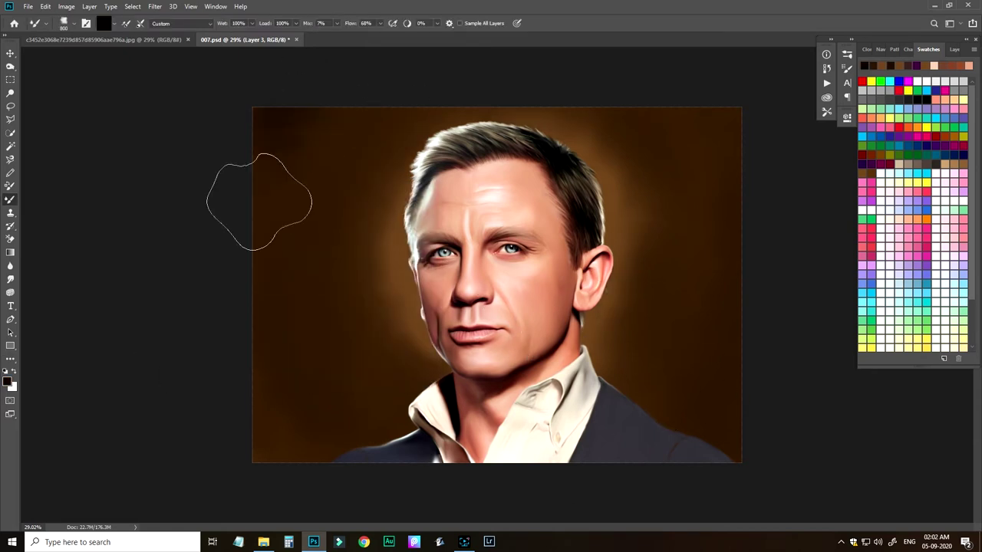
pyautogui.moveTo(258, 201); pyautogui.dragTo(262, 415)
pyautogui.moveTo(710, 109); pyautogui.dragTo(721, 376)
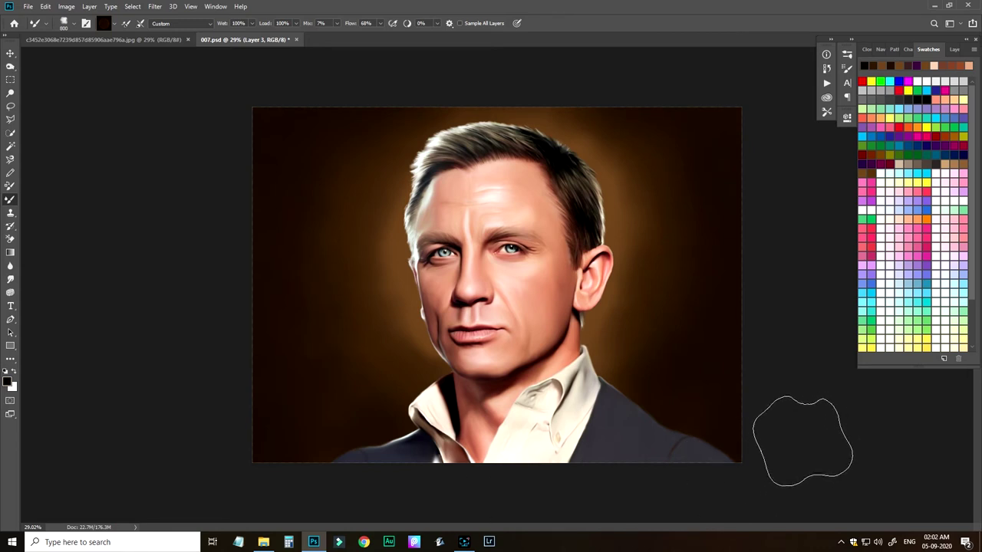
# Step: Shift the backdrop to a redder brown with a Hue/Saturation adjustment
pyautogui.hotkey('ctrl', 'u')
pyautogui.moveTo(166, 158); pyautogui.dragTo(166, 202)
pyautogui.press('Return')
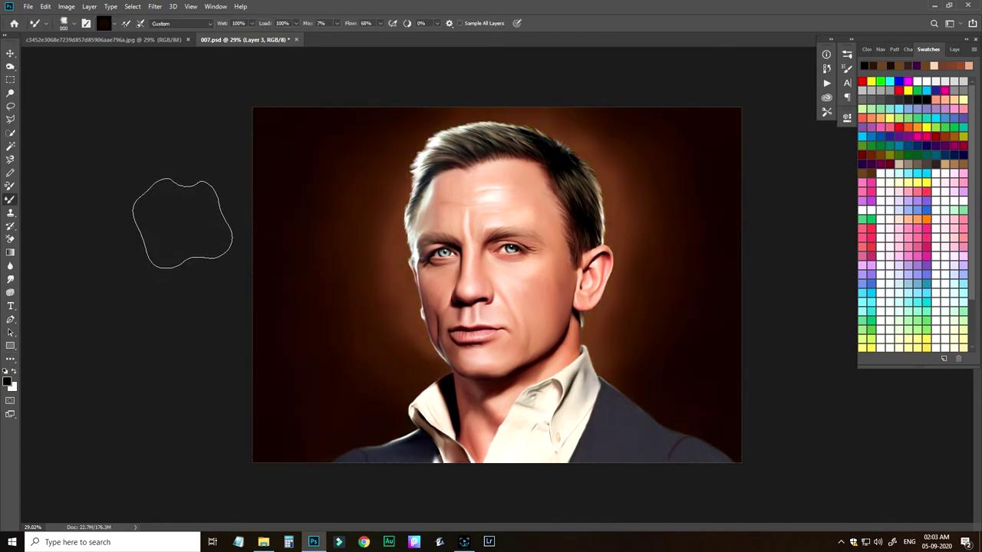
# Step: Add a new layer above Layer 1 copy 4 and paint black with a size 300 brush along the portrait's lower edge
pyautogui.click(953, 50)
pyautogui.click(912, 112)
pyautogui.hotkey('ctrl', 'alt', 'shift', 'n')
pyautogui.press('[')
pyautogui.press('[')
pyautogui.press('[')
pyautogui.press('[')
pyautogui.press('[')
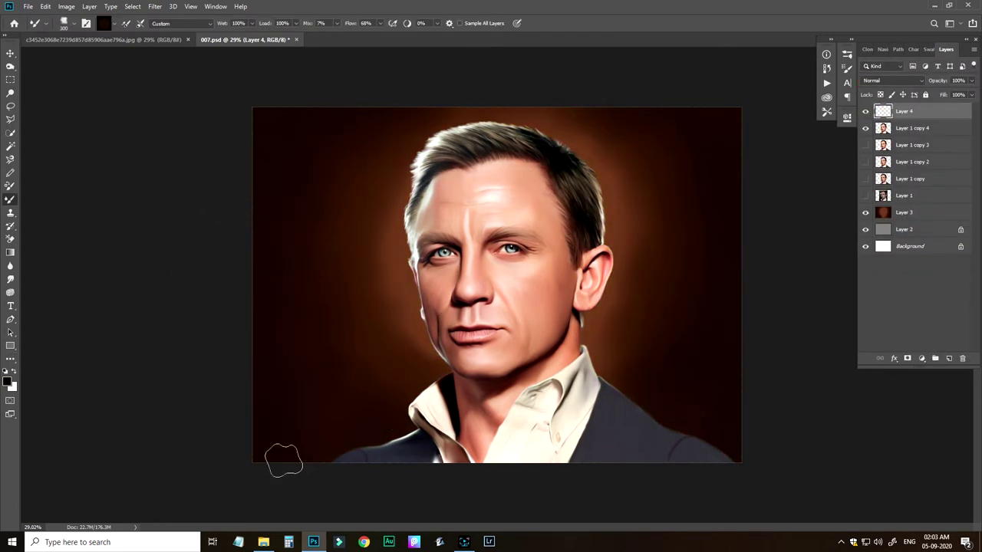
pyautogui.moveTo(283, 460)
pyautogui.mouseDown()
pyautogui.moveTo(653, 456)
pyautogui.moveTo(645, 456)
pyautogui.mouseUp()
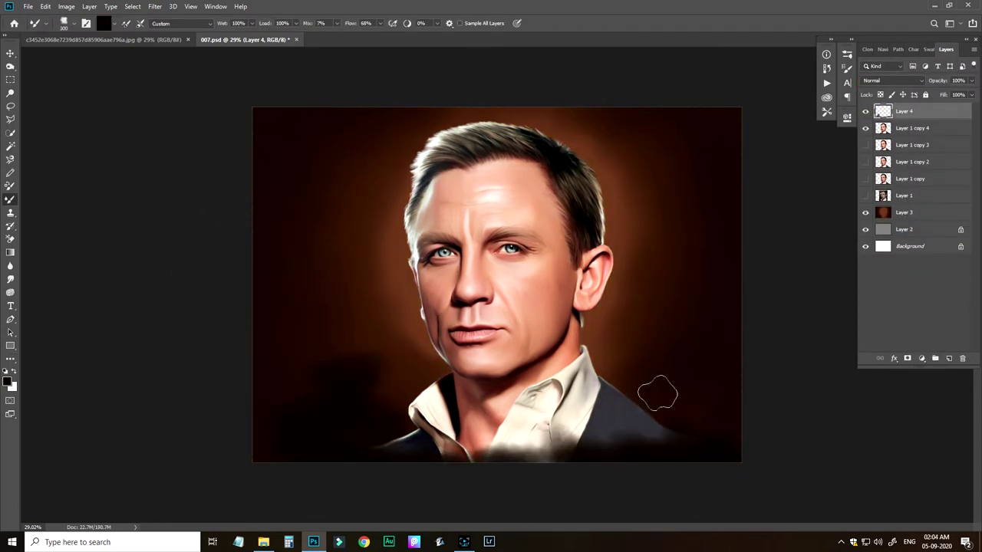
# Step: Erase the excess black covering the shirt, jacket and nearby backdrop, leaving a soft fade at the lower edge
pyautogui.press('e')
pyautogui.moveTo(569, 420); pyautogui.dragTo(559, 458)
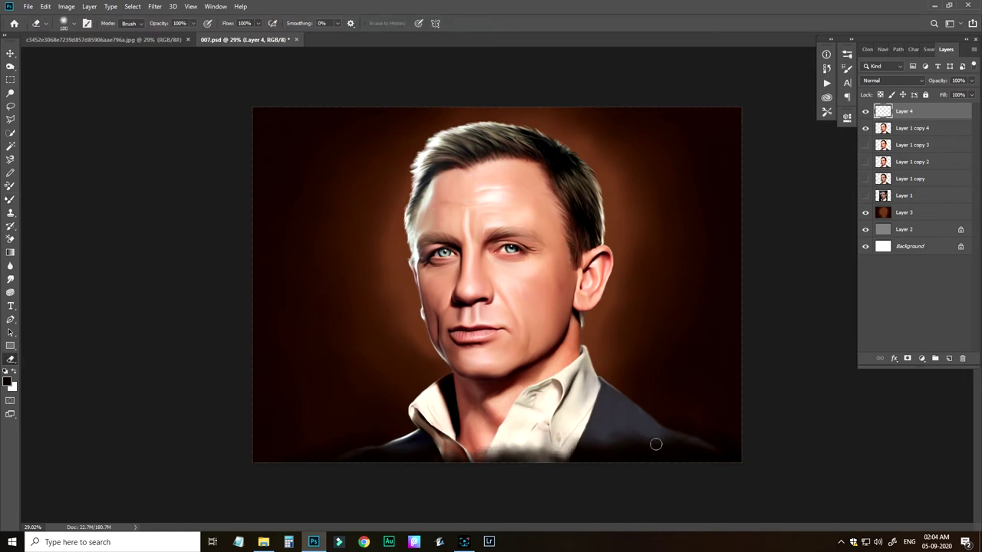
# Step: Darken the lower backdrop beside the shoulders on Layer 3 with the Mixer Brush enlarged to 700
pyautogui.click(931, 213)
pyautogui.press('b')
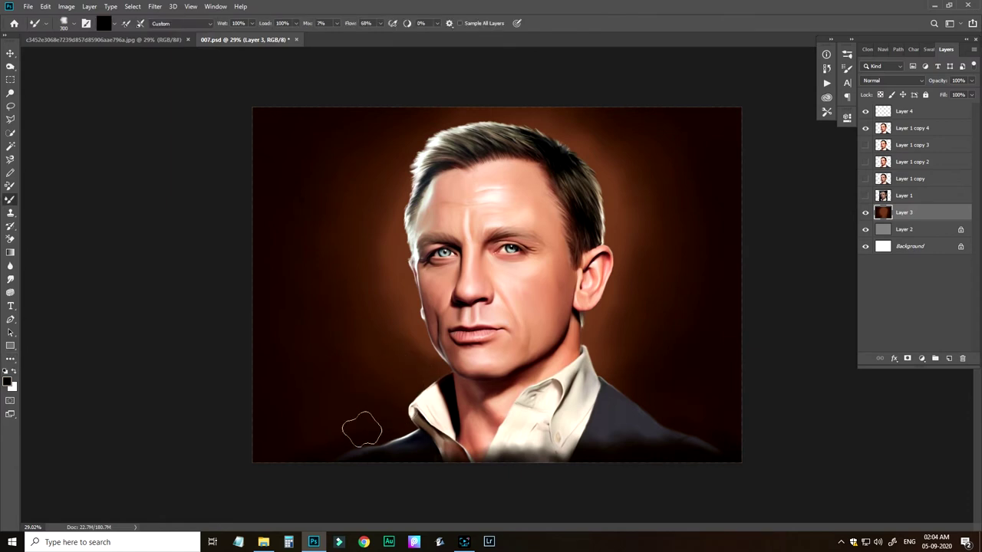
pyautogui.press(']')
pyautogui.press(']')
pyautogui.press(']')
pyautogui.press(']')
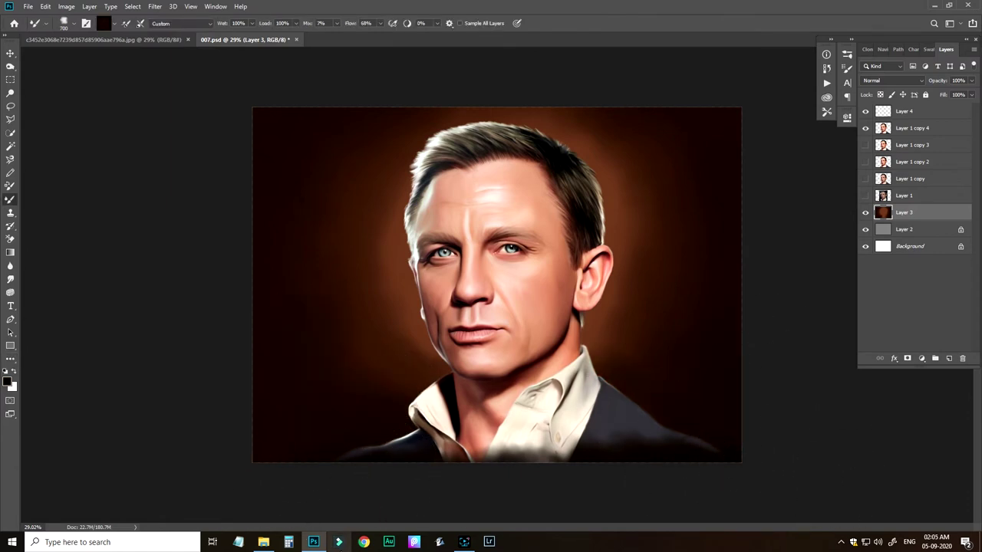
# Step: Select the face, ear and neck on Layer 1 copy 4 with Quick Selection at size 150, subtracting the hair
pyautogui.hotkey('alt', 'F9')
pyautogui.press('w')
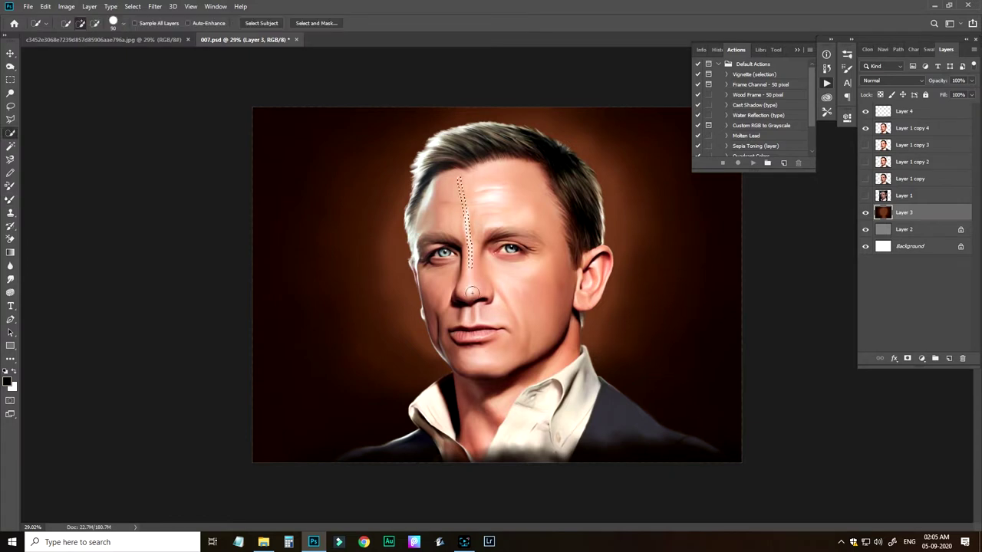
pyautogui.hotkey('ctrl', 'd')
pyautogui.press(']')
pyautogui.press(']')
pyautogui.press(']')
pyautogui.click(912, 128)
pyautogui.moveTo(477, 190); pyautogui.dragTo(505, 313)
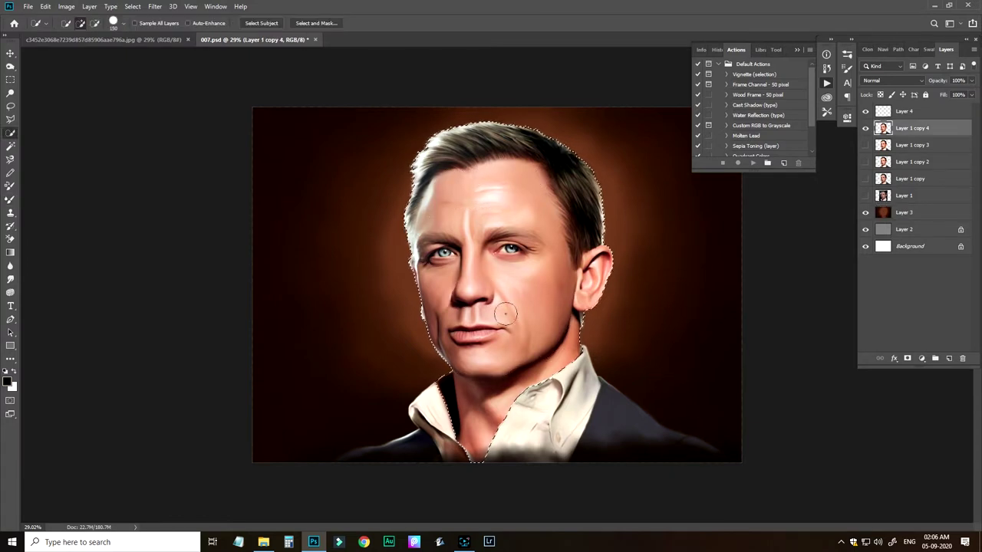
pyautogui.moveTo(437, 157)
pyautogui.mouseDown()
pyautogui.moveTo(586, 159)
pyautogui.moveTo(591, 222)
pyautogui.mouseUp()
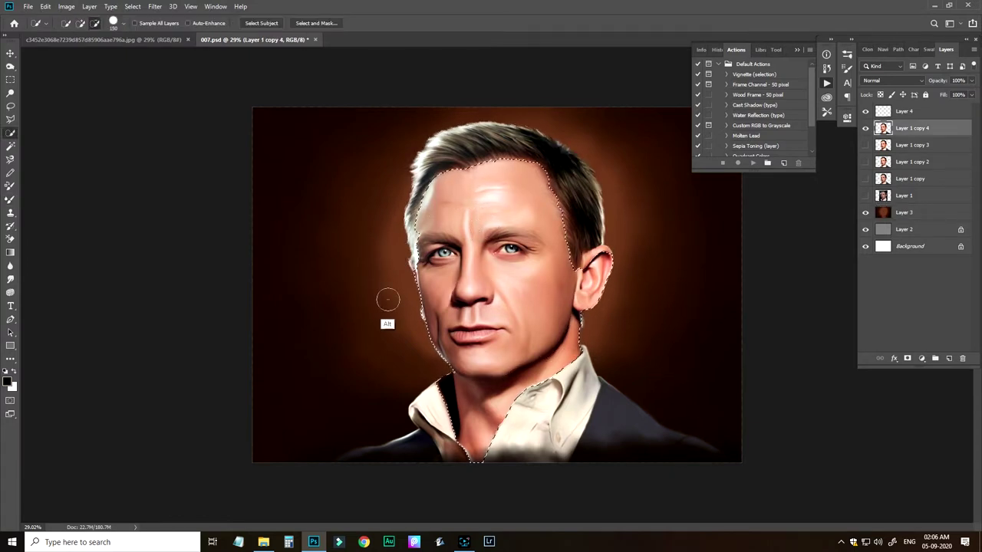
# Step: Refine the skin selection around the neck below the ear and the opposite cheek edge with a smaller Quick Selection brush
pyautogui.press('[')
pyautogui.press('[')
pyautogui.press('[')
pyautogui.press('[')
pyautogui.press('[')
pyautogui.press('[')
pyautogui.press('[')
pyautogui.press('[')
pyautogui.press('[')
pyautogui.press('[')
pyautogui.moveTo(581, 316); pyautogui.dragTo(580, 339)
pyautogui.moveTo(424, 316); pyautogui.dragTo(419, 270)
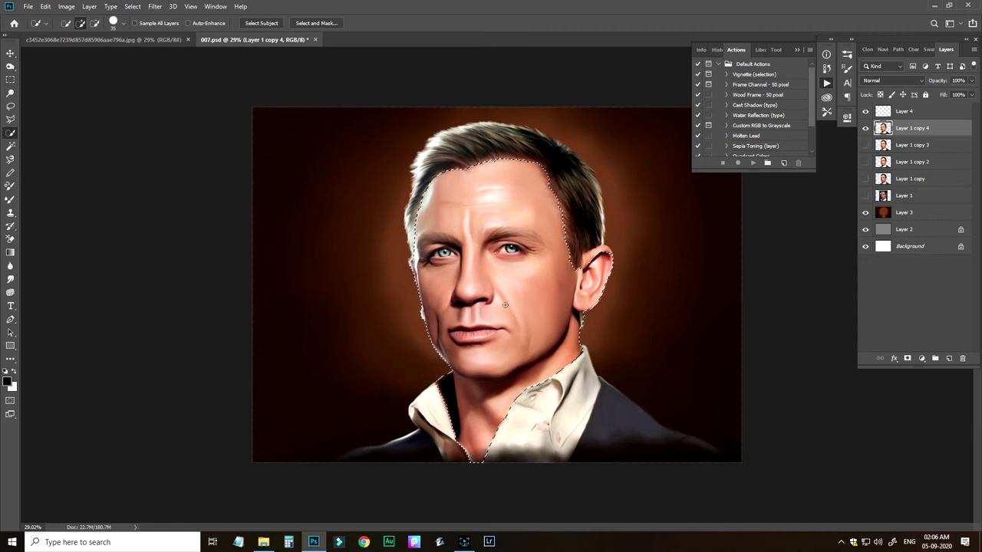
pyautogui.keyDown('alt'); pyautogui.click(578, 315); pyautogui.keyUp('alt')
# Step: Feather the skin selection and leave the Levels adjustment without applying it
pyautogui.rightClick(521, 236)
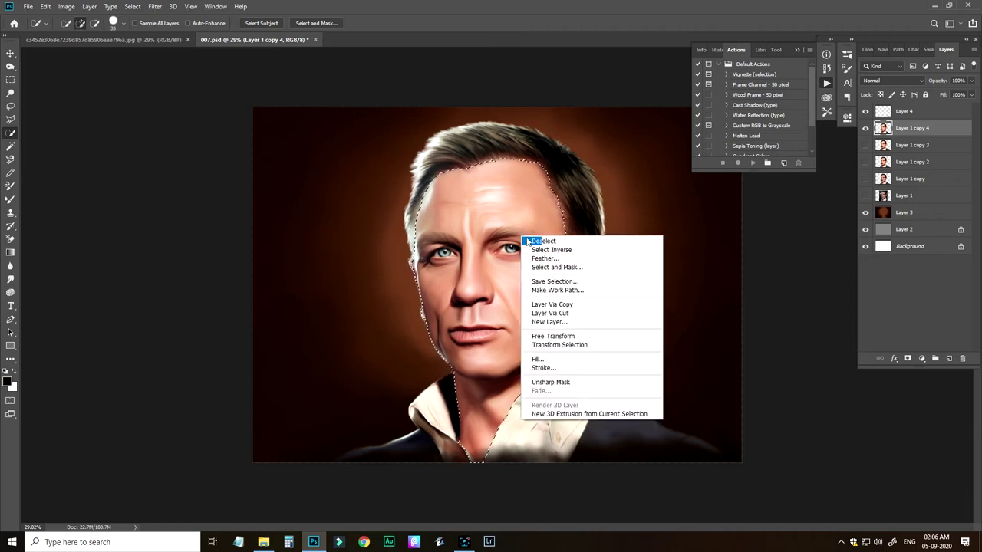
pyautogui.click(543, 259)
pyautogui.press('Return')
pyautogui.hotkey('ctrl', 'l')
pyautogui.click(830, 183)
# Step: Start a Selective Color adjustment on the skin and set Reds to Cyan -45, Magenta -8, Yellow +10 and Black +20
pyautogui.click(66, 6)
pyautogui.moveTo(77, 33)
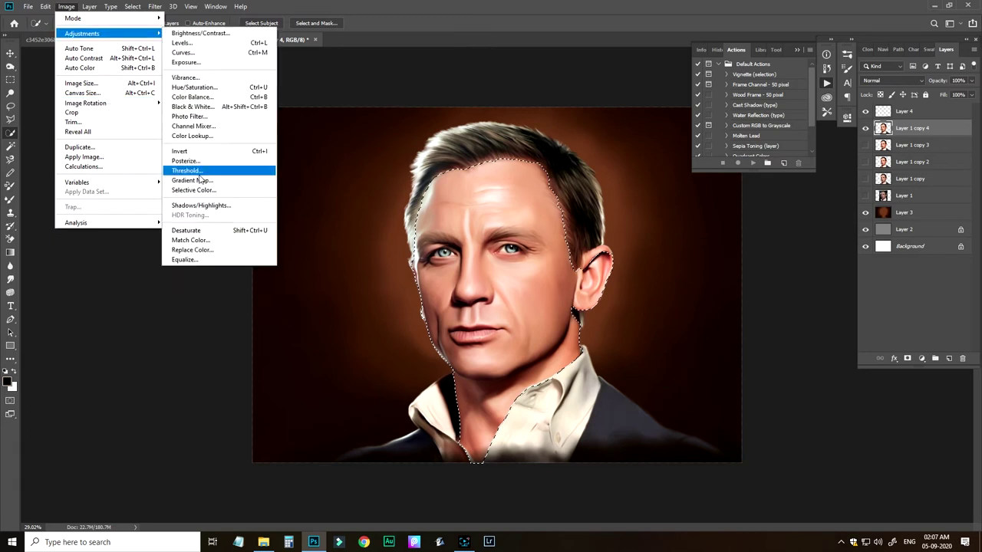
pyautogui.click(206, 175)
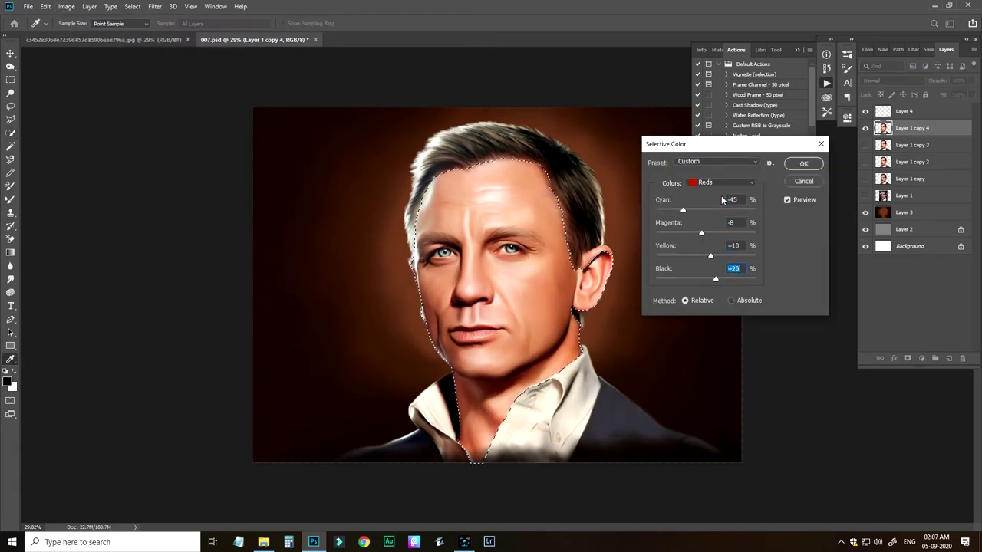
# Step: Set the Selective Color Magentas to Cyan +10, Magenta +11 and Yellow +74, and apply the adjustment
pyautogui.click(733, 182)
pyautogui.click(717, 201)
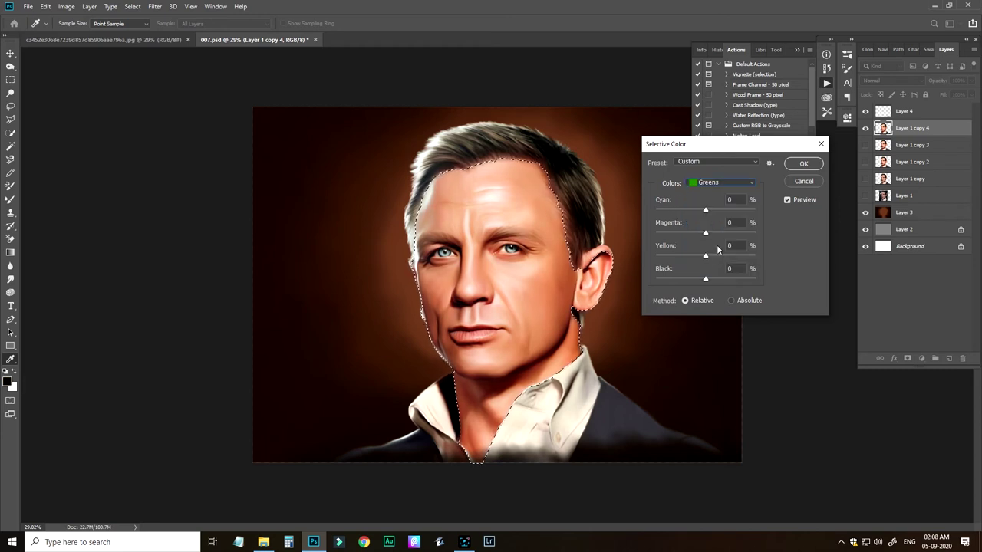
pyautogui.click(721, 183)
pyautogui.click(709, 227)
pyautogui.click(722, 182)
pyautogui.click(721, 235)
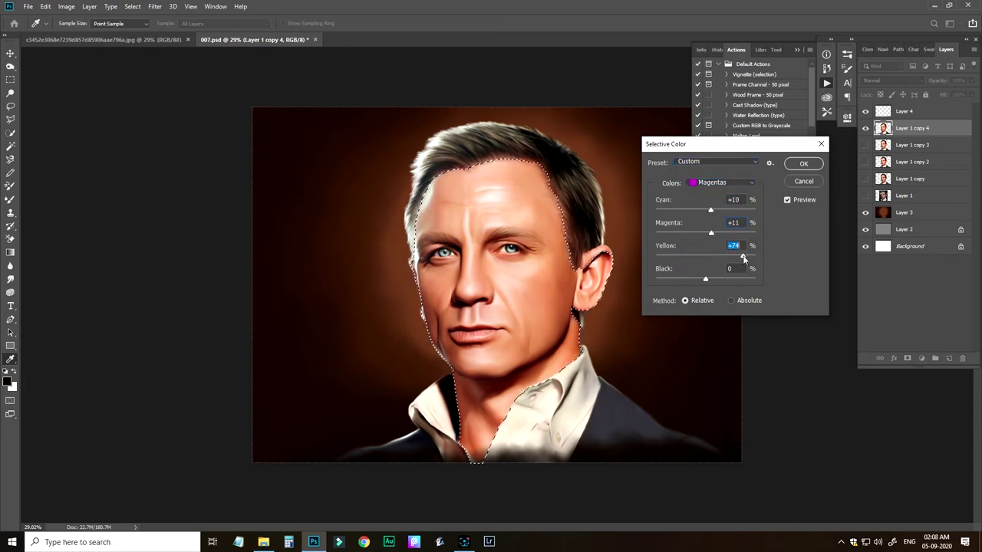
pyautogui.press('Return')
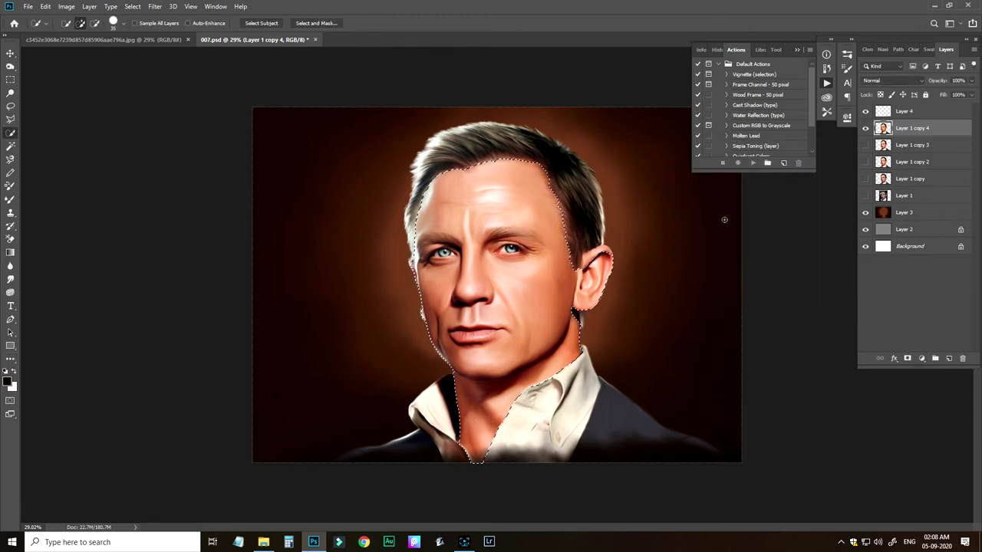
pyautogui.hotkey('ctrl', 'j')
pyautogui.click(865, 144)
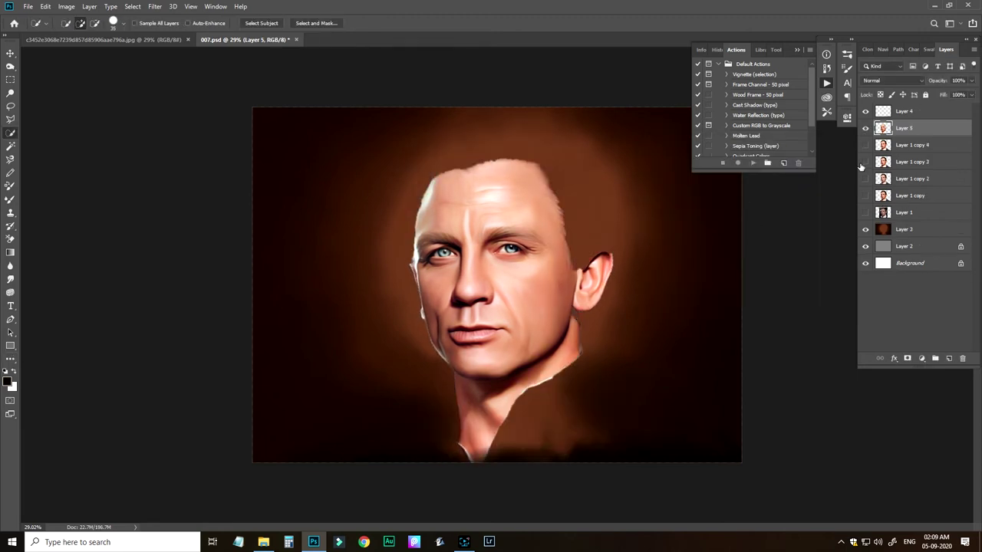
pyautogui.hotkey('ctrl', 'z')
# Step: Clear the skin selection, then duplicate the Layer 1 copy 4 portrait layer and hide the original
pyautogui.hotkey('ctrl', 'd')
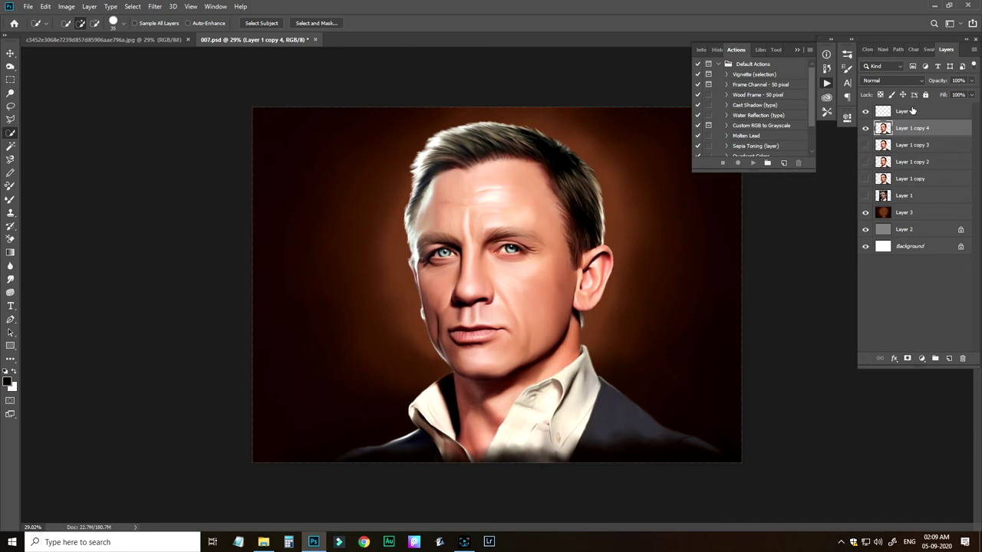
pyautogui.hotkey('ctrl', 'j')
pyautogui.click(865, 147)
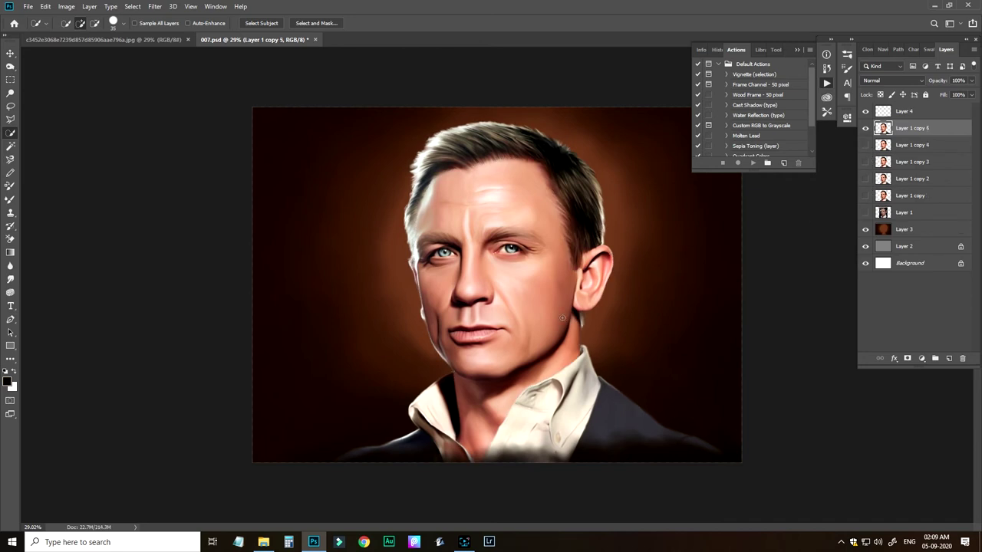
# Step: Set up the Mixer Brush with the Soft Round Pressure Opacity tip and turn off its smoothing
pyautogui.press('b')
pyautogui.rightClick(661, 253)
pyautogui.moveTo(891, 435); pyautogui.dragTo(889, 342)
pyautogui.click(751, 469)
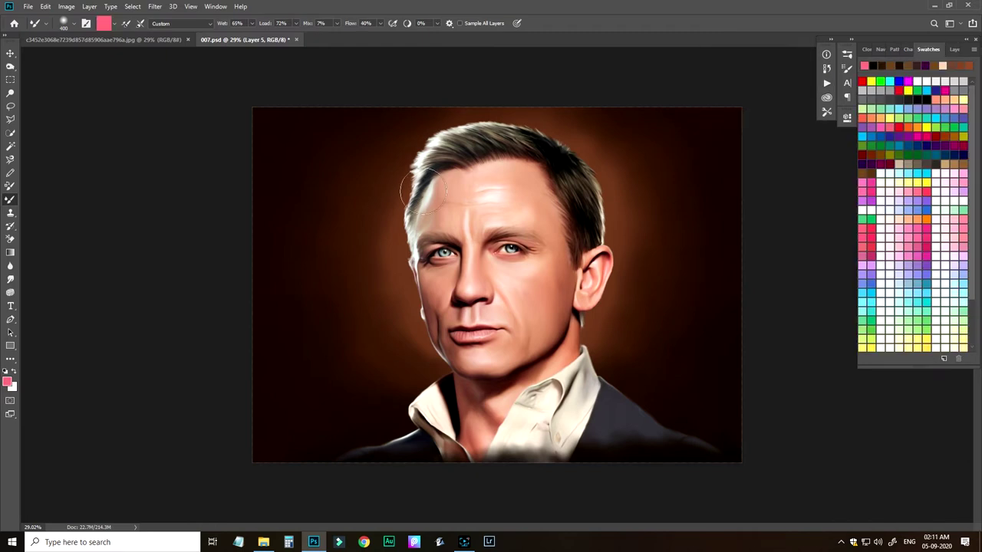
pyautogui.click(845, 69)
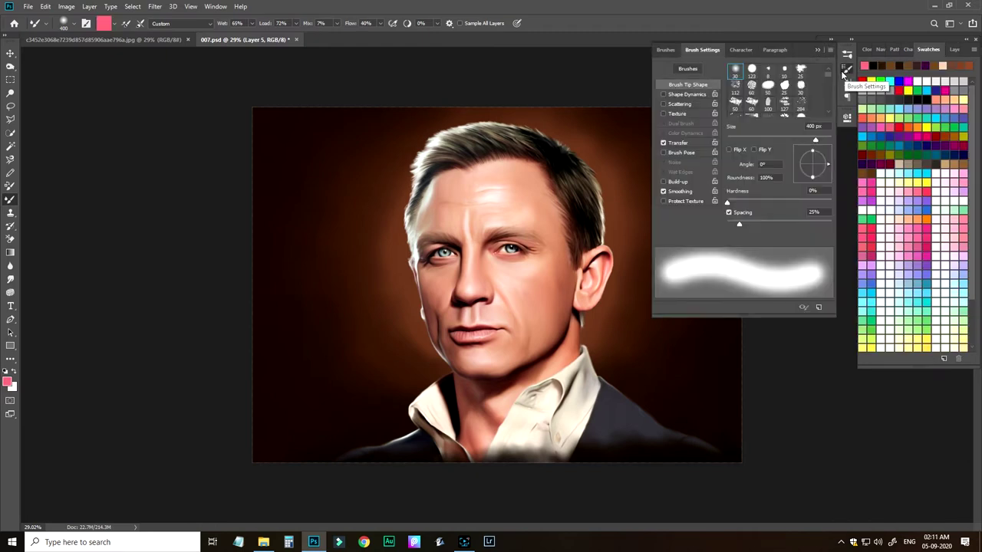
pyautogui.click(668, 191)
pyautogui.rightClick(297, 192)
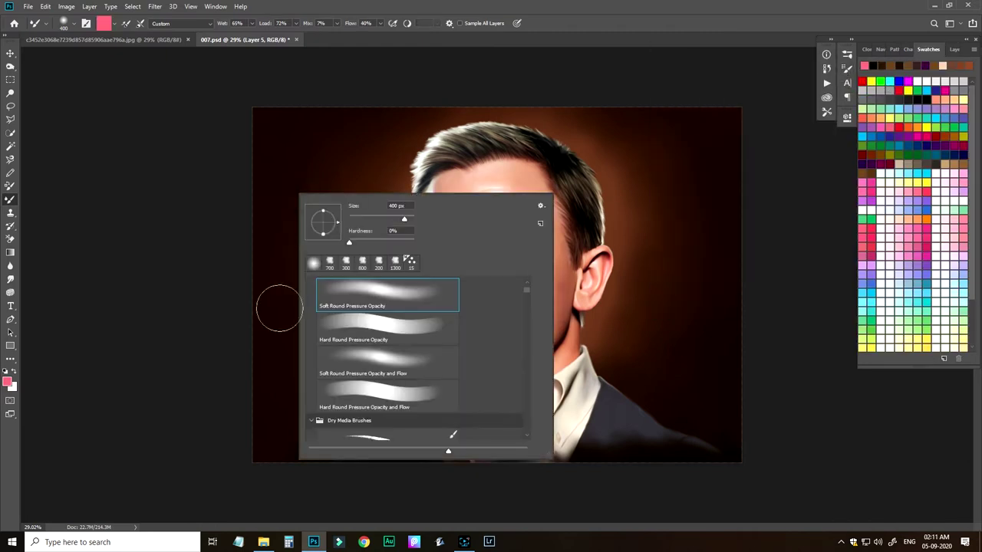
pyautogui.click(267, 329)
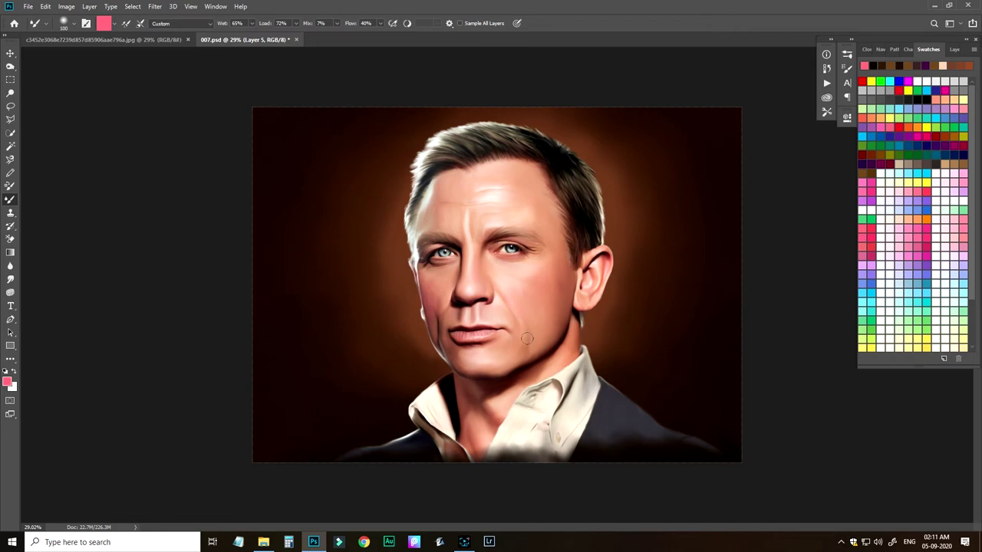
# Step: Sample skin tones along the forehead's hairline for the Mixer Brush on the Layer 1 copy 5 layer
pyautogui.keyDown('ctrl'); pyautogui.click(622, 232); pyautogui.keyUp('ctrl')
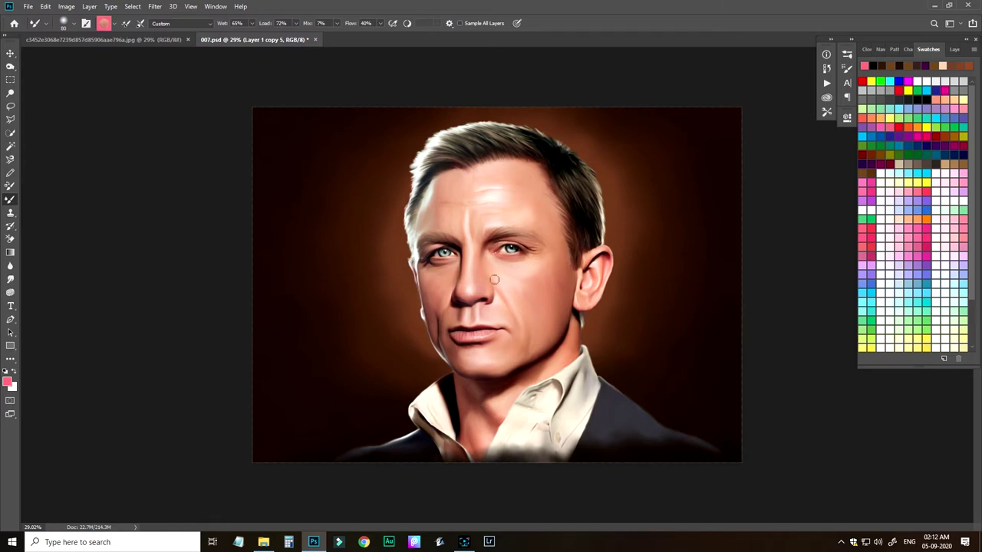
pyautogui.keyDown('alt'); pyautogui.click(433, 195); pyautogui.keyUp('alt')
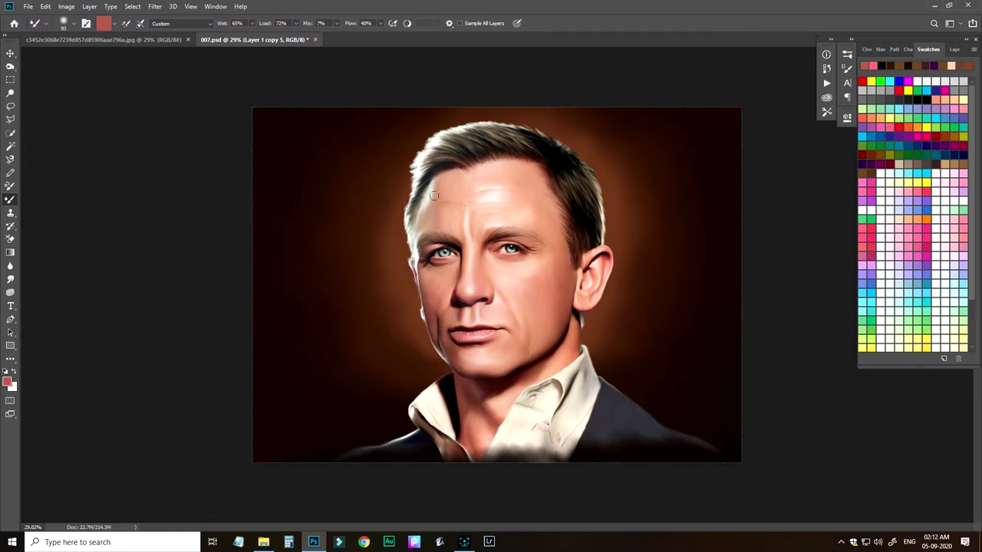
pyautogui.keyDown('alt'); pyautogui.click(438, 184); pyautogui.keyUp('alt')
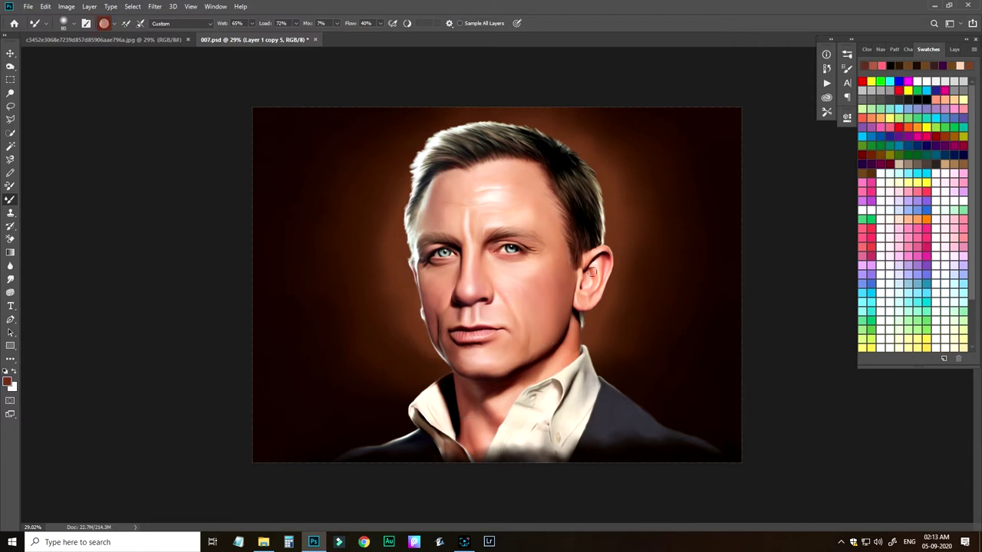
pyautogui.keyDown('alt'); pyautogui.click(443, 180); pyautogui.keyUp('alt')
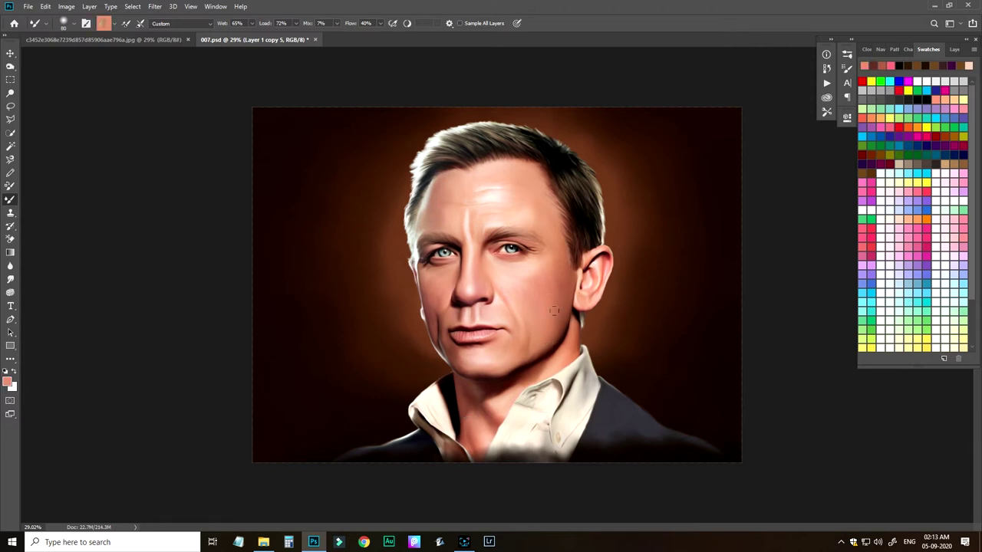
# Step: Pick a red swatch and darken it to a deep crimson foreground colour
pyautogui.click(871, 237)
pyautogui.click(7, 381)
pyautogui.click(282, 279)
pyautogui.click(401, 208)
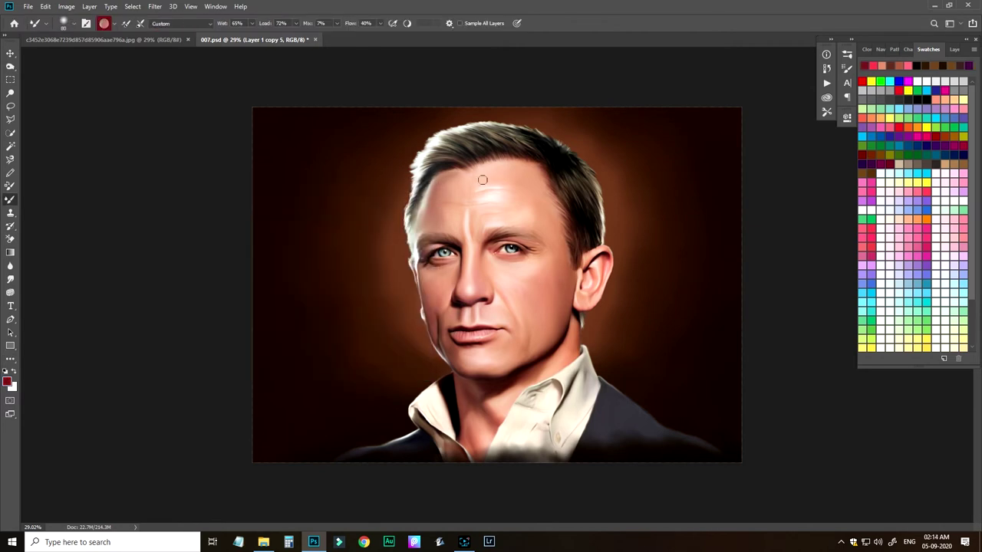
# Step: Add a new blank layer above Layer 5 and merge it down into Layer 5
pyautogui.press('F7')
pyautogui.hotkey('ctrl', 'shift', 'n')
pyautogui.press('Return')
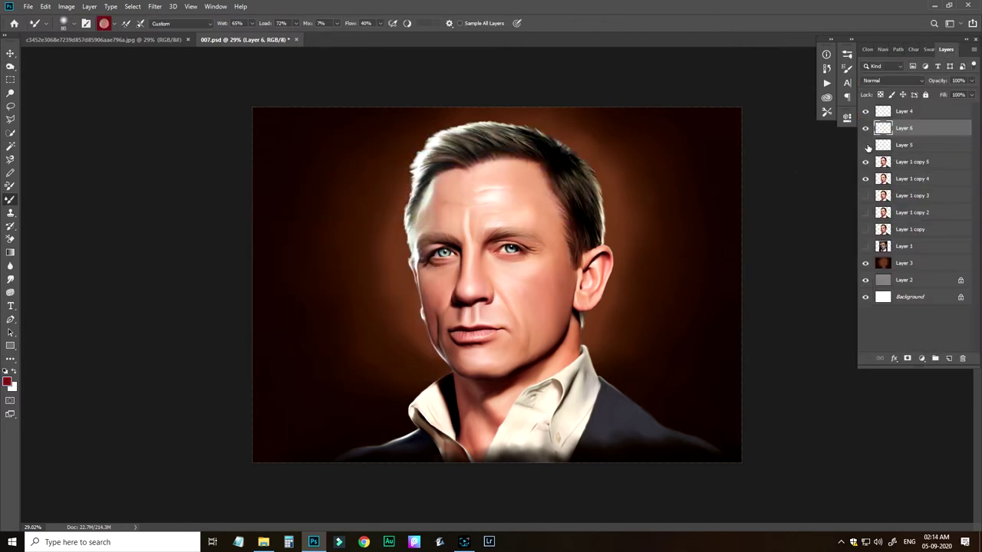
pyautogui.hotkey('ctrl', 'e')
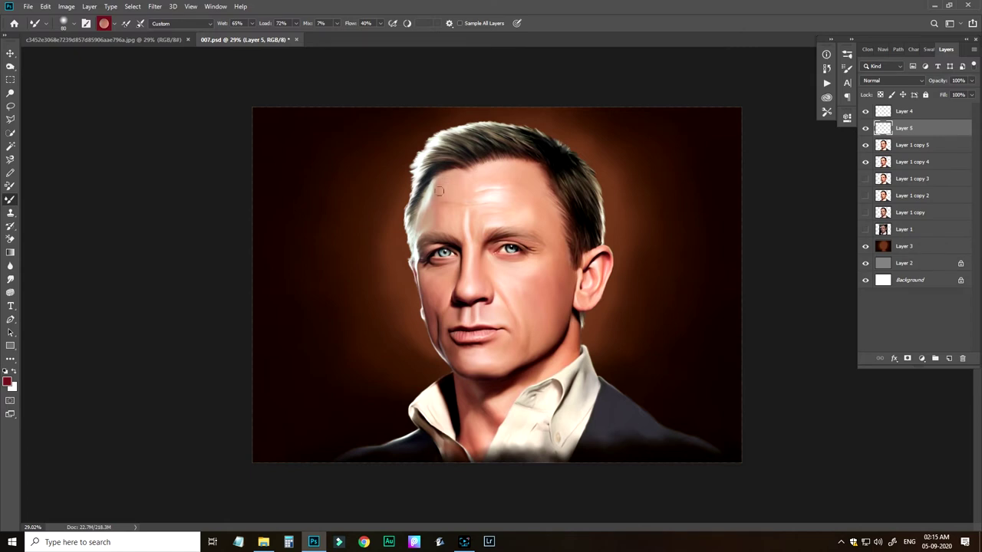
# Step: Paint beside the nose with the Mixer Brush on Layer 5 and sample skin tones from the nose and cheek
pyautogui.moveTo(498, 283)
pyautogui.mouseDown()
pyautogui.moveTo(490, 258)
pyautogui.moveTo(515, 283)
pyautogui.moveTo(492, 259)
pyautogui.mouseUp()
pyautogui.keyDown('alt'); pyautogui.click(495, 259); pyautogui.keyUp('alt')
pyautogui.keyDown('alt'); pyautogui.click(536, 262); pyautogui.keyUp('alt')
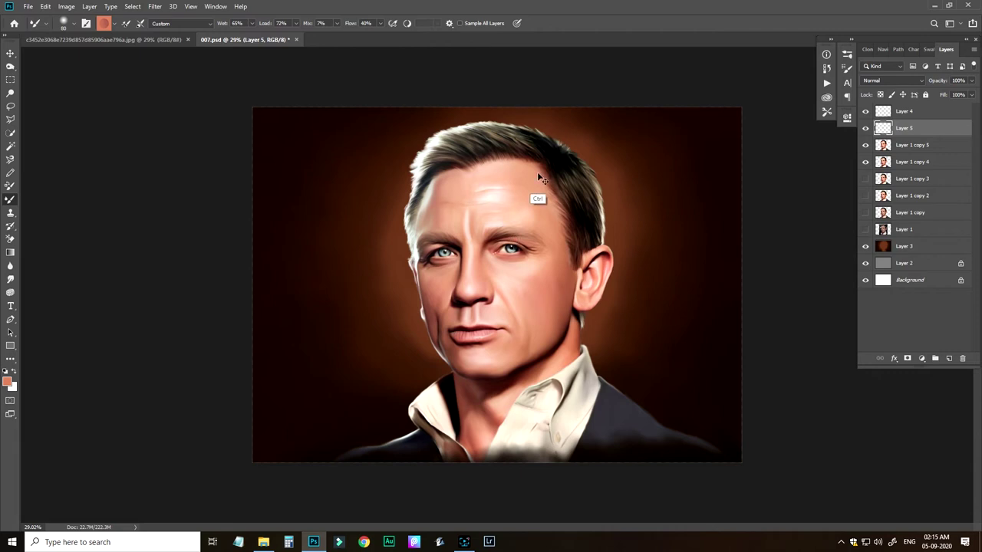
# Step: Paint blush on both cheeks and the forehead using a bright pink colour and a 250 px soft round brush
pyautogui.click(7, 381)
pyautogui.click(309, 222)
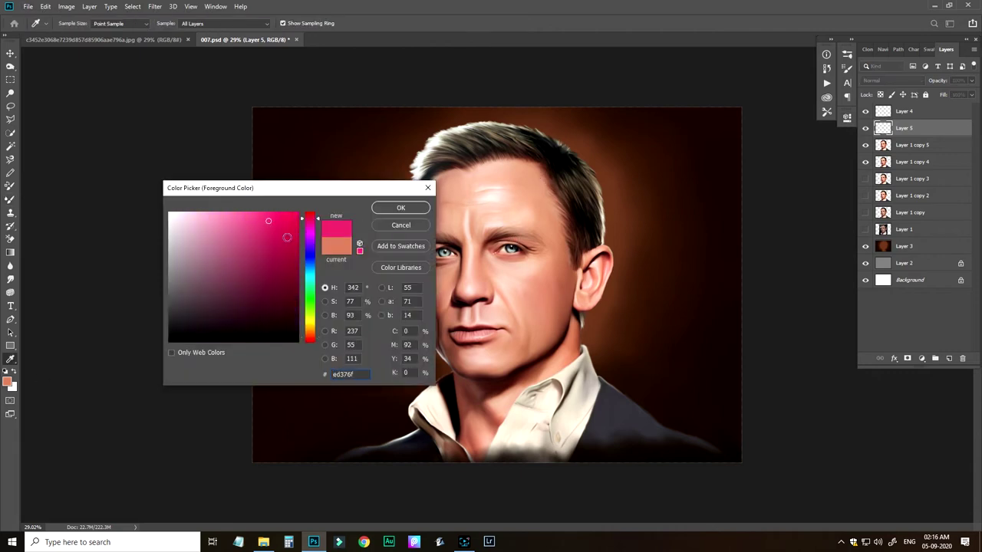
pyautogui.click(401, 203)
pyautogui.rightClick(332, 179)
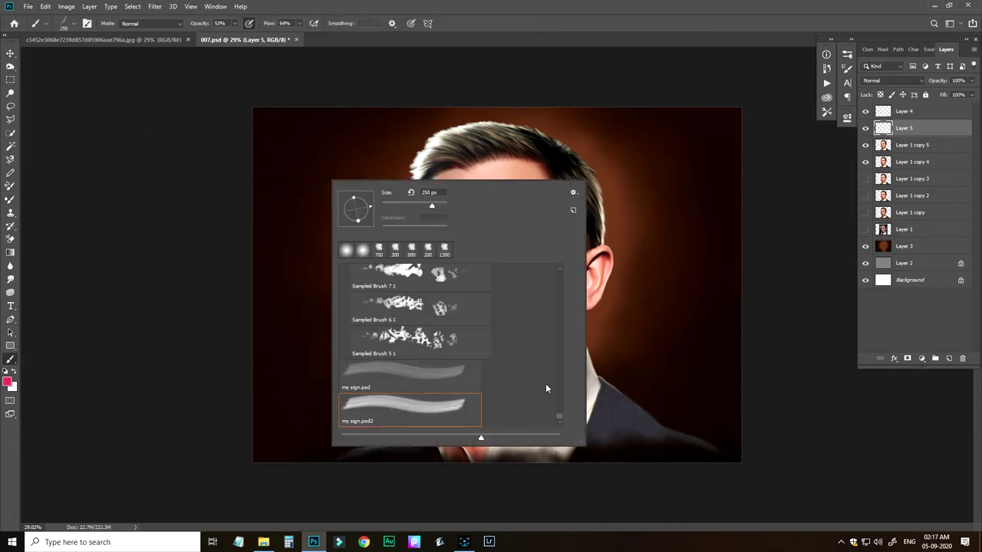
pyautogui.moveTo(559, 415); pyautogui.dragTo(555, 317)
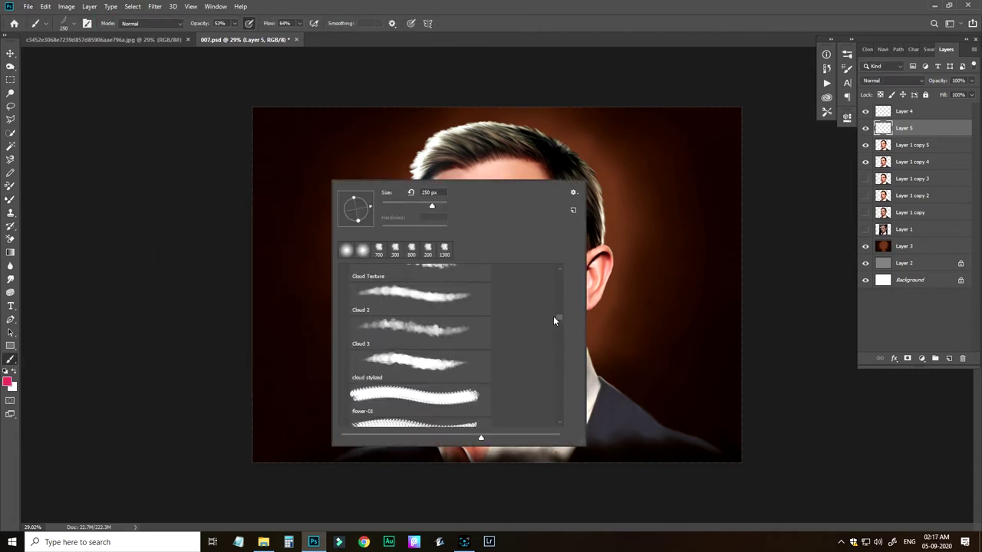
pyautogui.click(414, 285)
pyautogui.click(153, 375)
pyautogui.moveTo(546, 280); pyautogui.dragTo(519, 297)
pyautogui.moveTo(430, 294); pyautogui.dragTo(431, 322)
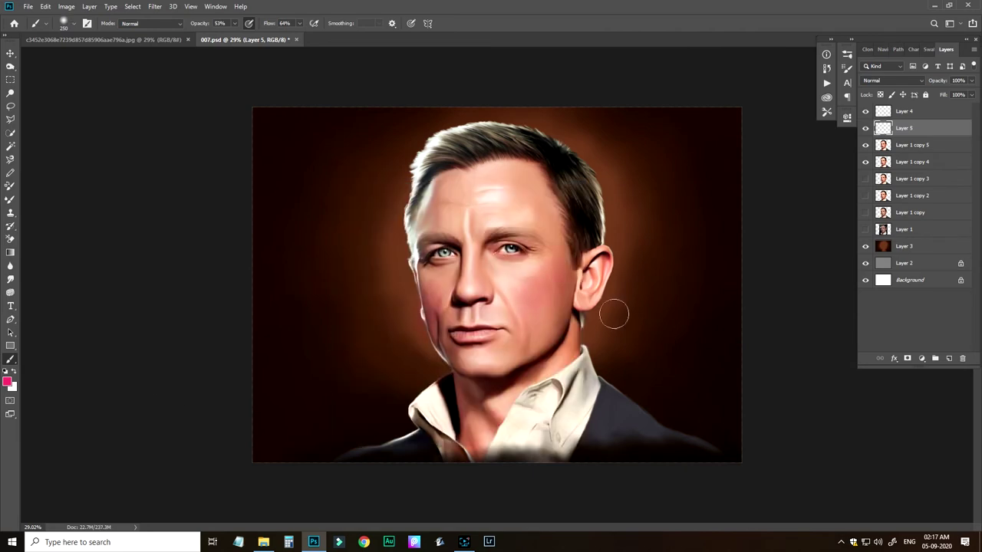
pyautogui.moveTo(456, 178); pyautogui.dragTo(450, 185)
# Step: Change the foreground colour to a saturated red and brush it over the near cheek, the forehead and the far jawline
pyautogui.click(7, 381)
pyautogui.click(310, 337)
pyautogui.click(186, 306)
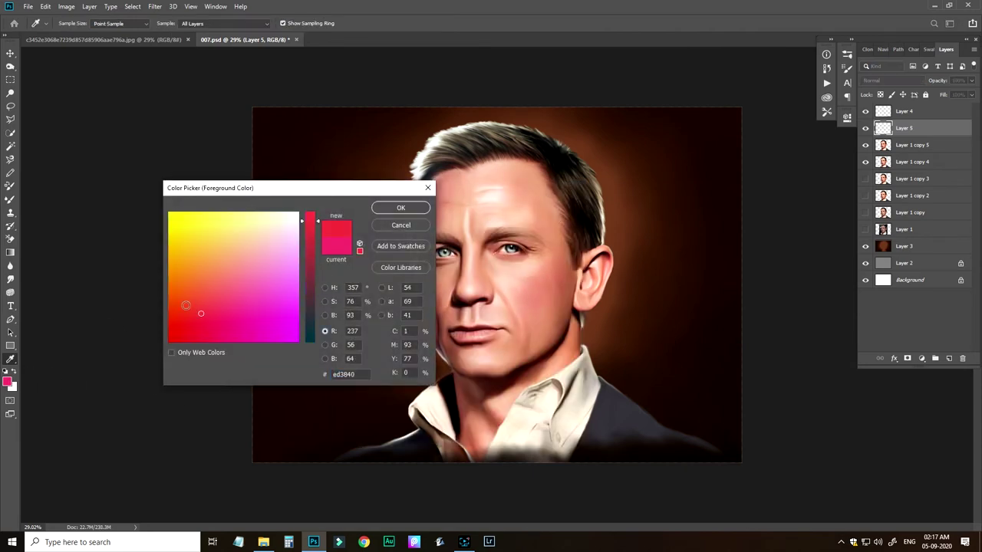
pyautogui.click(401, 205)
pyautogui.click(8, 381)
pyautogui.click(310, 248)
pyautogui.click(179, 330)
pyautogui.click(401, 205)
pyautogui.moveTo(552, 278); pyautogui.dragTo(551, 303)
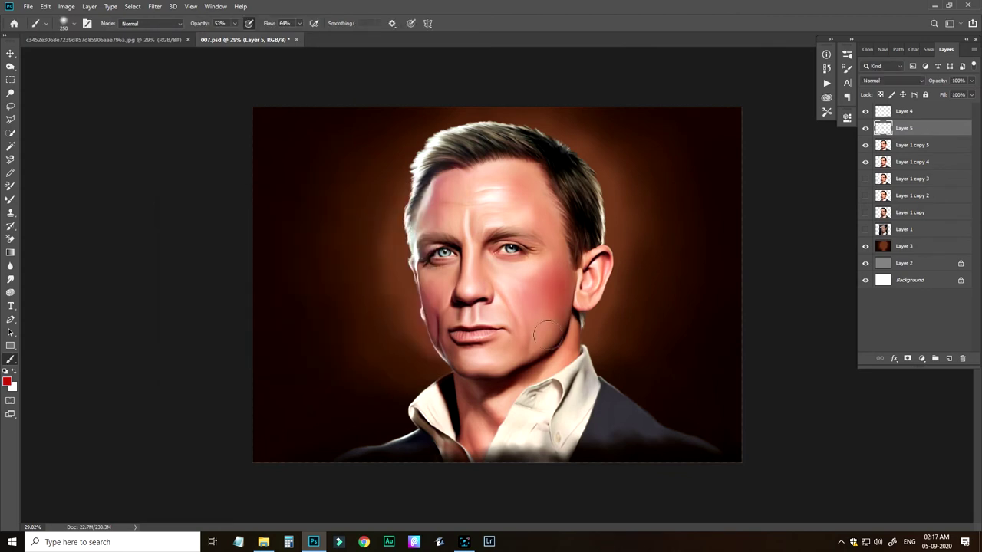
pyautogui.moveTo(529, 182); pyautogui.dragTo(520, 194)
pyautogui.moveTo(420, 301); pyautogui.dragTo(442, 342)
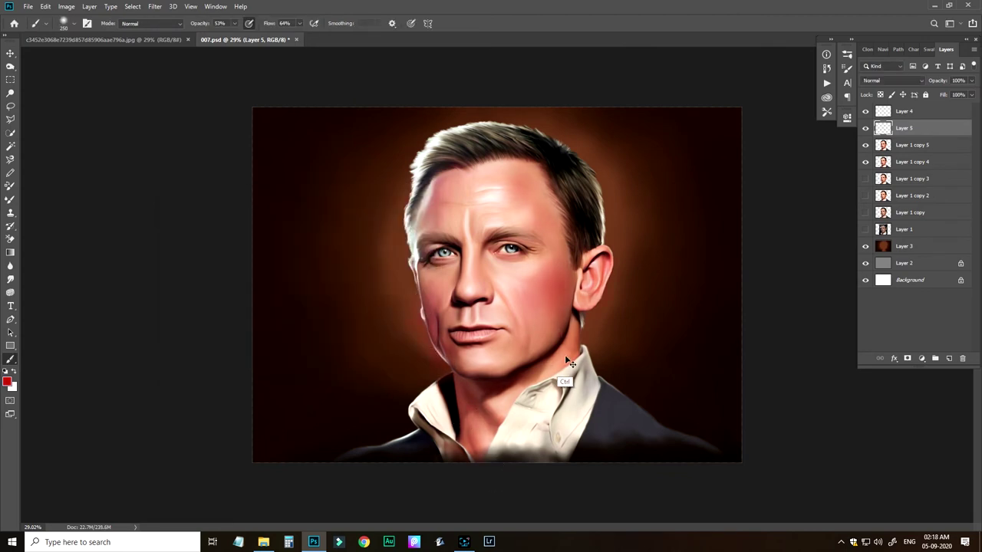
# Step: Pick a pale yellow and a darker olive yellow as foreground colours and tint the chin area
pyautogui.click(7, 381)
pyautogui.click(262, 217)
pyautogui.click(401, 207)
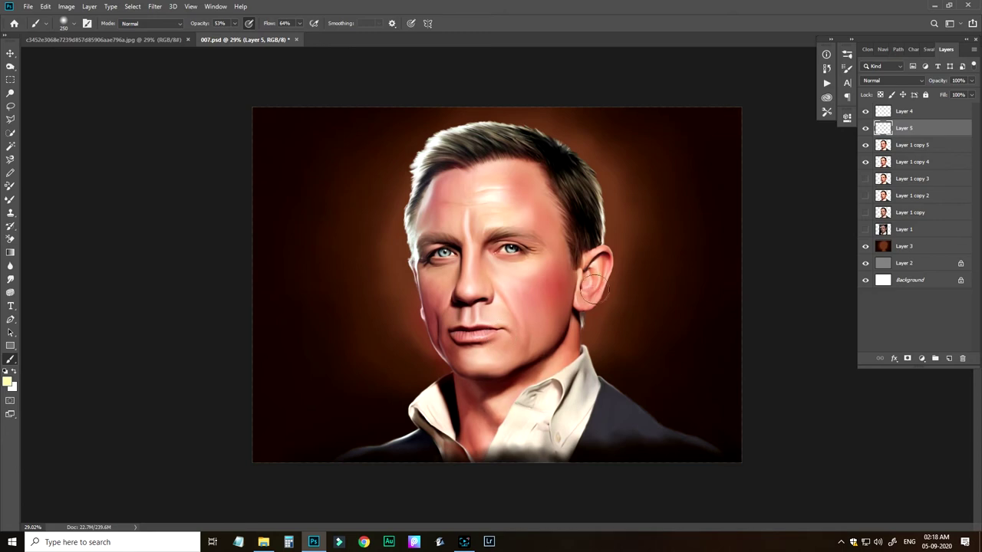
pyautogui.click(8, 382)
pyautogui.click(310, 265)
pyautogui.click(202, 272)
pyautogui.click(401, 207)
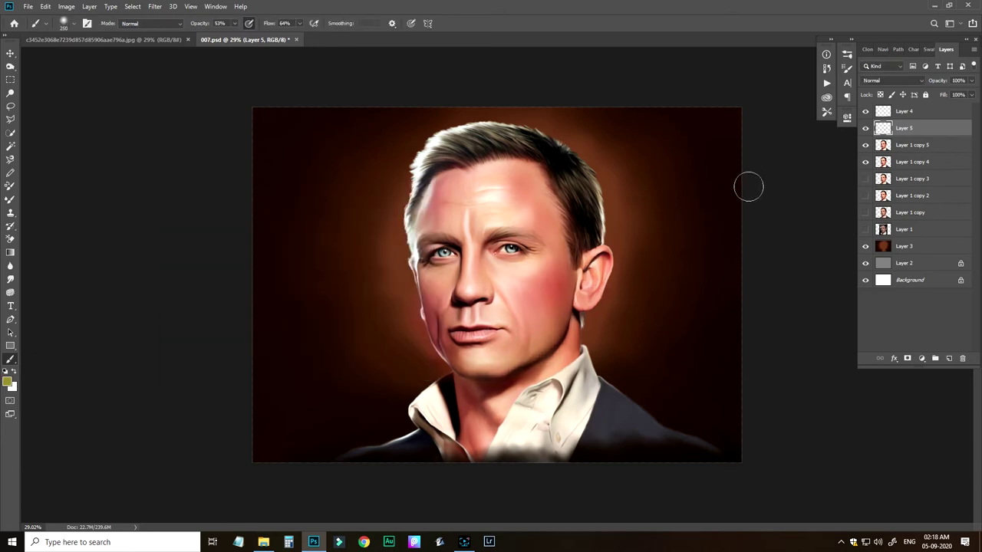
# Step: Set Layer 5 to the Color blend mode at 72% opacity and compare the portrait with and without it
pyautogui.click(890, 81)
pyautogui.click(871, 320)
pyautogui.moveTo(972, 81)
pyautogui.mouseDown()
pyautogui.moveTo(955, 93)
pyautogui.moveTo(959, 102)
pyautogui.mouseUp()
pyautogui.click(911, 91)
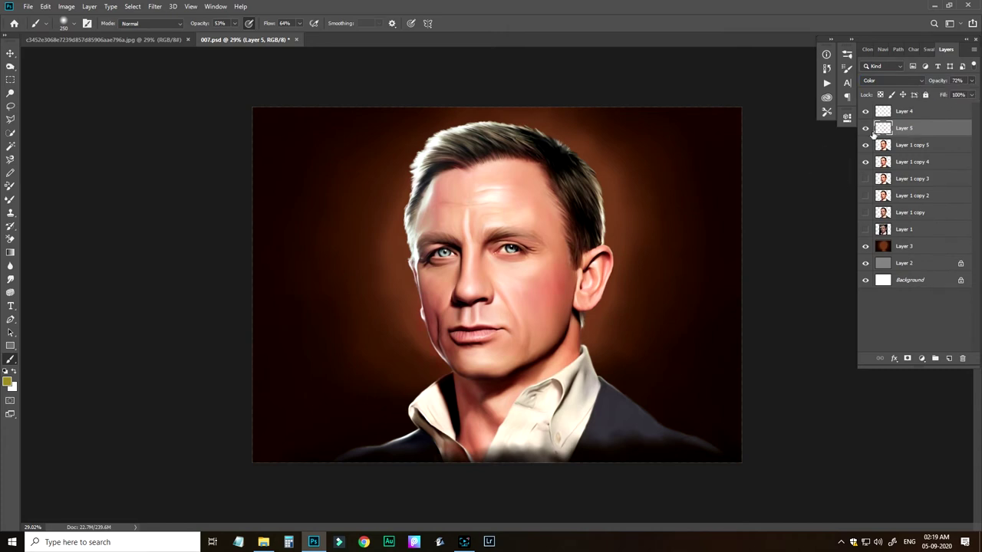
pyautogui.click(866, 129)
pyautogui.click(865, 129)
# Step: Lighten the rim along the far jaw edge on Layer 1 copy 5 with a small Dodge brush at 54% midtone exposure
pyautogui.press('o')
pyautogui.hotkey('shift', 'o')
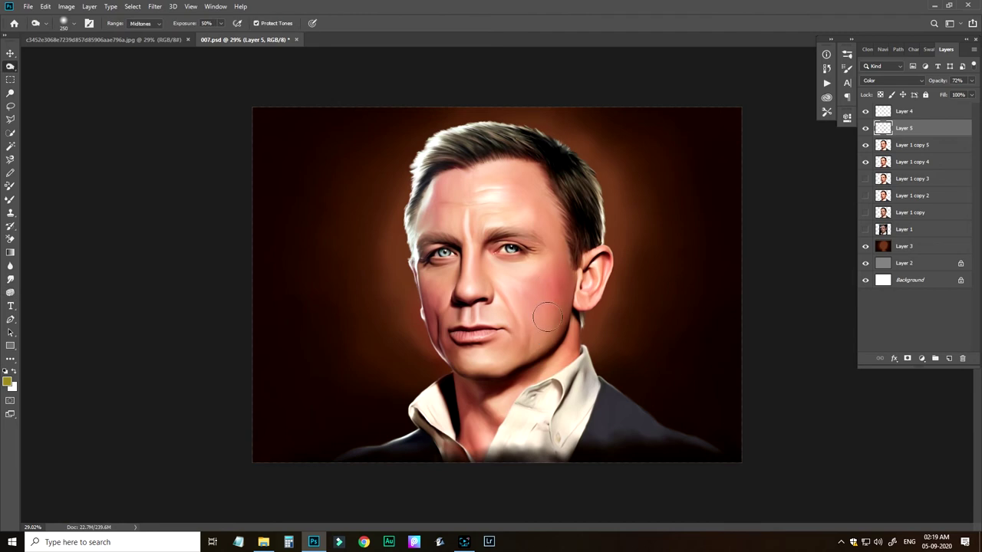
pyautogui.click(912, 146)
pyautogui.hotkey('shift', 'o')
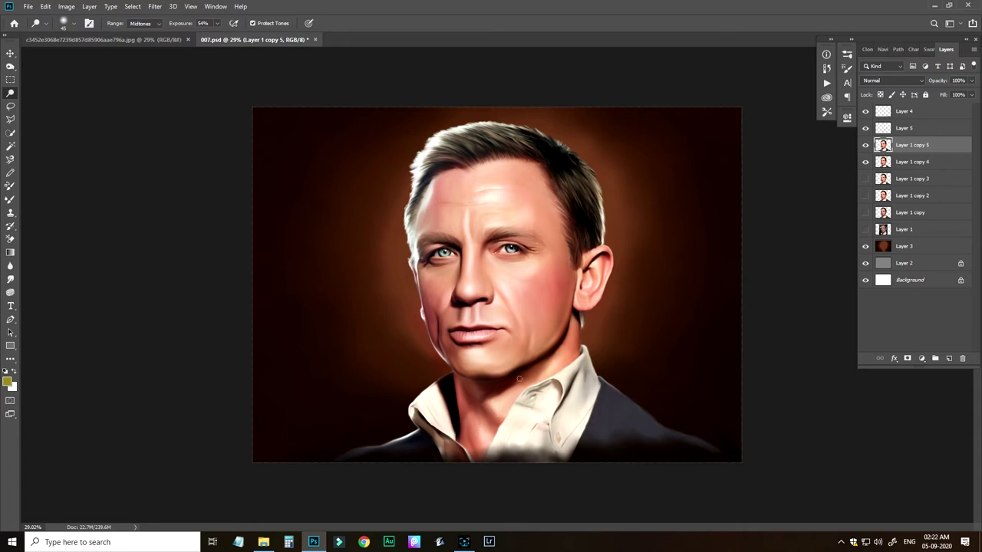
pyautogui.moveTo(341, 338); pyautogui.dragTo(383, 360)
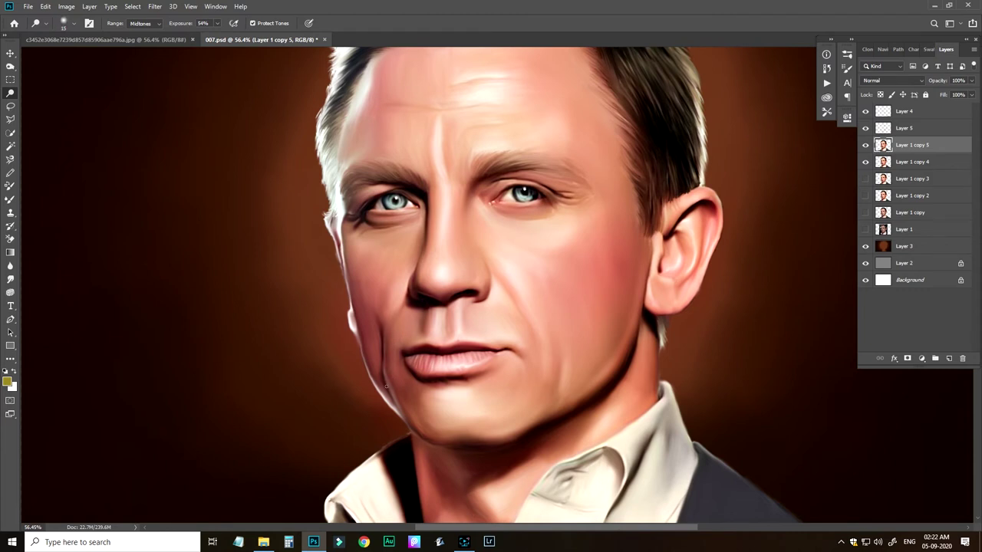
pyautogui.moveTo(387, 390); pyautogui.dragTo(403, 417)
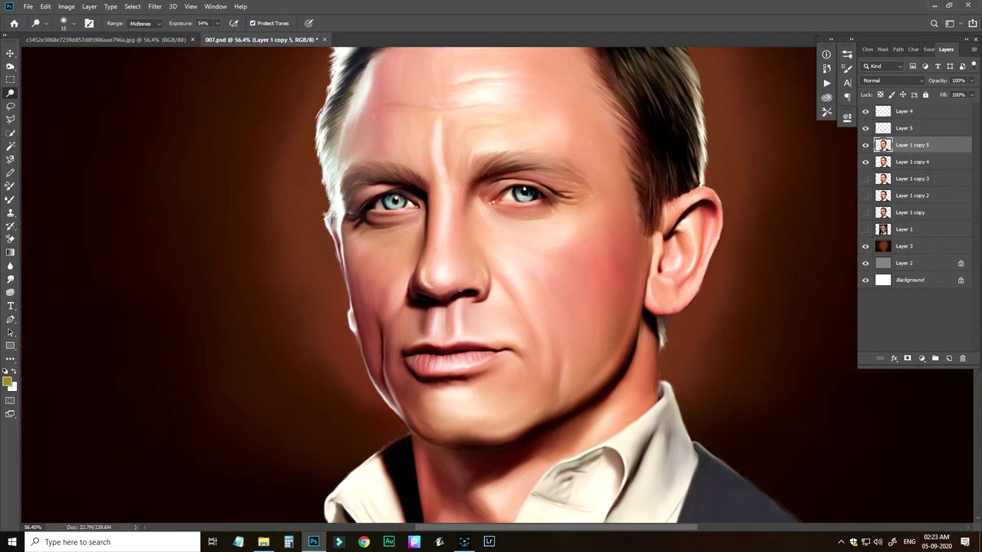
# Step: Try dodging along the side of the nose bridge and undo the last three strokes
pyautogui.moveTo(431, 261)
pyautogui.mouseDown()
pyautogui.moveTo(426, 279)
pyautogui.moveTo(435, 220)
pyautogui.mouseUp()
pyautogui.hotkey('ctrl', 'z')
pyautogui.hotkey('ctrl', 'z')
pyautogui.hotkey('ctrl', 'z')
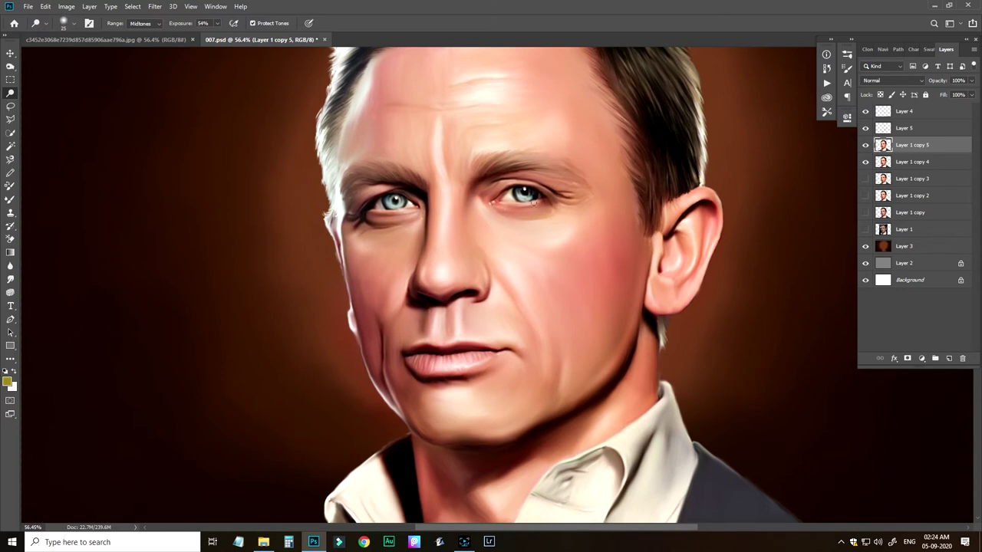
# Step: Dodge the skin below the near eye and along its upper eyelid out to the outer corner
pyautogui.moveTo(525, 223); pyautogui.dragTo(557, 221)
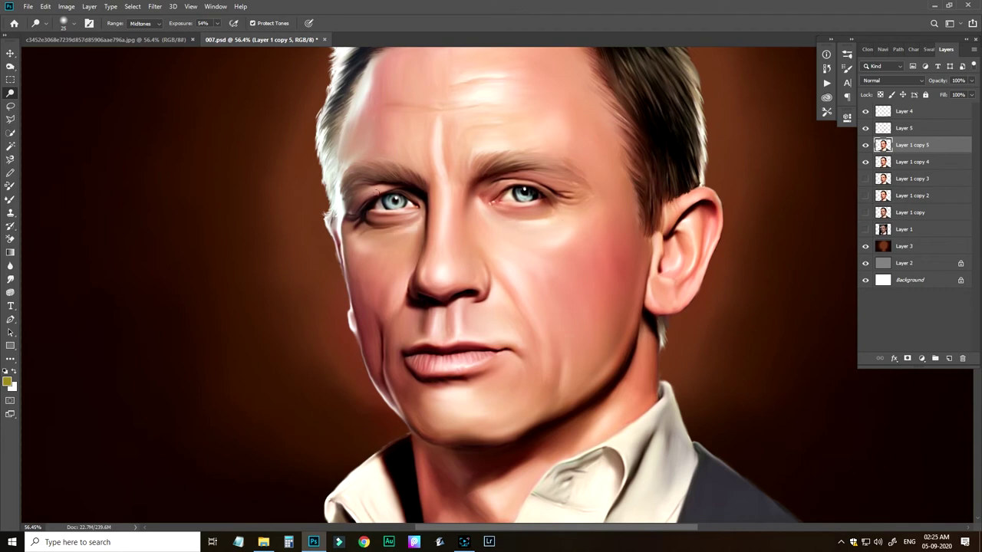
pyautogui.moveTo(502, 187); pyautogui.dragTo(566, 184)
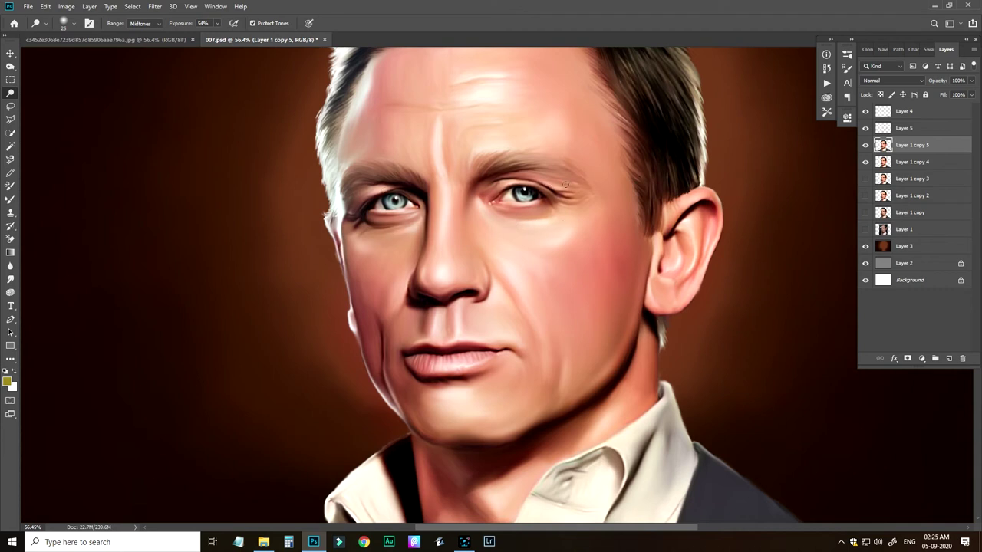
pyautogui.scroll(-1, 567, 201)
pyautogui.scroll(-1, 464, 221)
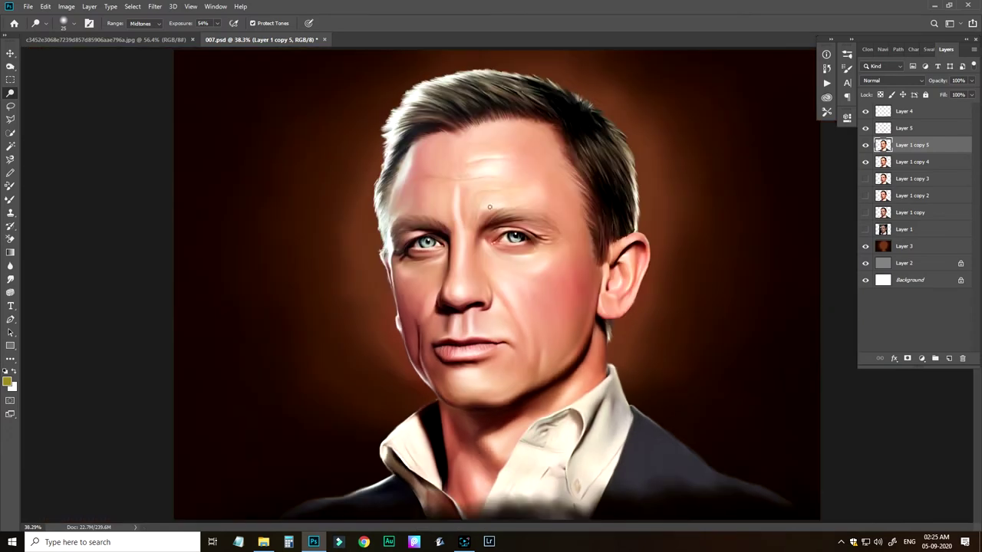
# Step: Select the lips on Layer 1 copy 5 with a freehand lasso outline and feather the selection
pyautogui.click(880, 128)
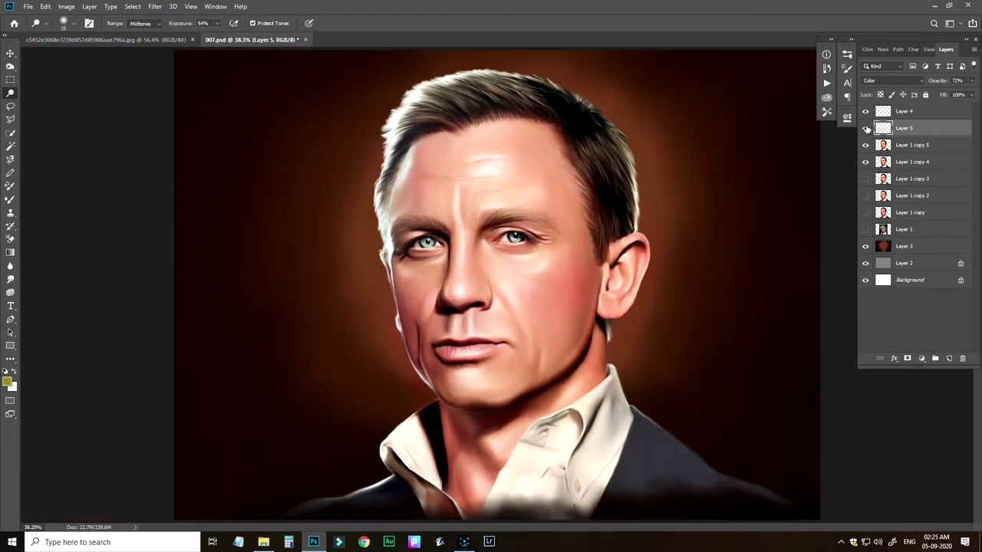
pyautogui.press('z')
pyautogui.moveTo(491, 338); pyautogui.dragTo(525, 336)
pyautogui.press('l')
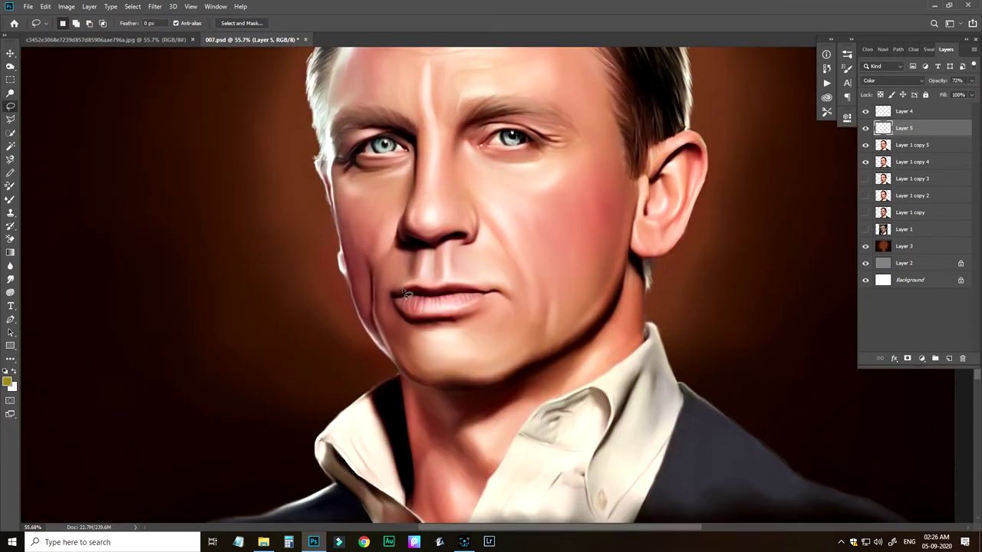
pyautogui.click(903, 149)
pyautogui.moveTo(389, 293)
pyautogui.mouseDown()
pyautogui.moveTo(406, 287)
pyautogui.moveTo(412, 321)
pyautogui.moveTo(392, 294)
pyautogui.mouseUp()
pyautogui.rightClick(466, 238)
pyautogui.click(481, 267)
pyautogui.click(542, 169)
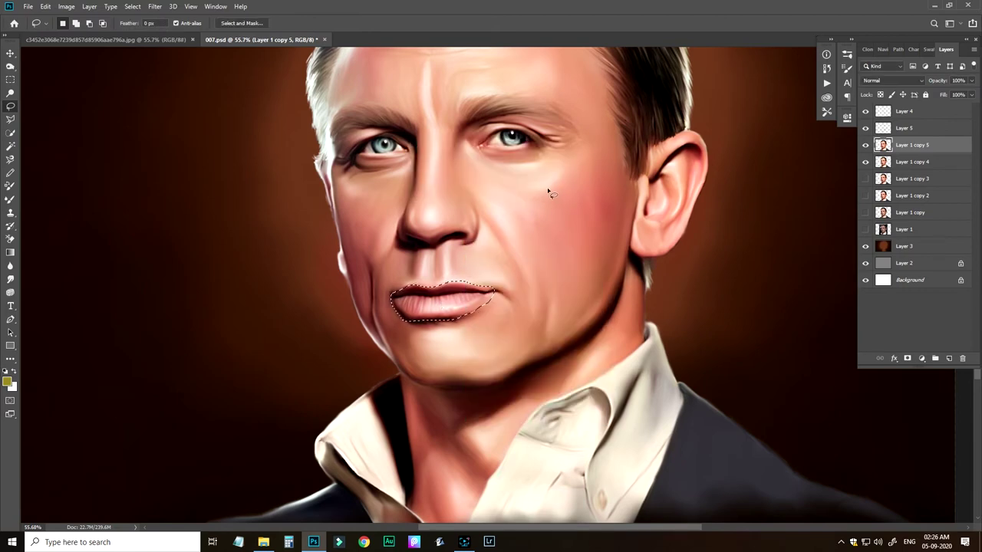
# Step: Shift the selected lips toward pink with a Hue/Saturation adjustment
pyautogui.hotkey('ctrl', 'u')
pyautogui.moveTo(166, 160); pyautogui.dragTo(163, 161)
pyautogui.press('Return')
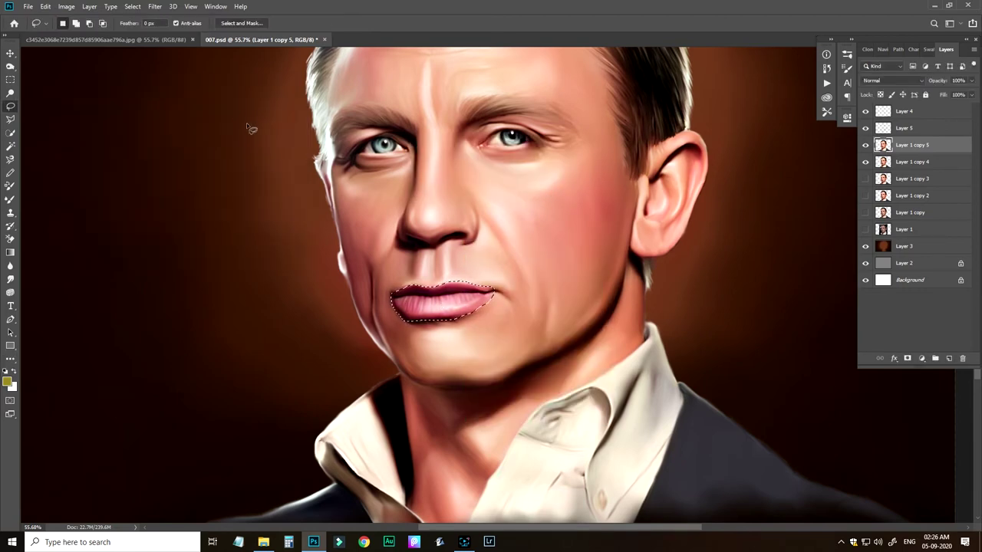
# Step: Increase the contrast of the selected lips with Levels by narrowing the shadow and highlight inputs, and deselect them
pyautogui.hotkey('ctrl', 'l')
pyautogui.moveTo(650, 284); pyautogui.dragTo(661, 282)
pyautogui.moveTo(780, 285); pyautogui.dragTo(768, 285)
pyautogui.press('Return')
pyautogui.hotkey('ctrl', 'd')
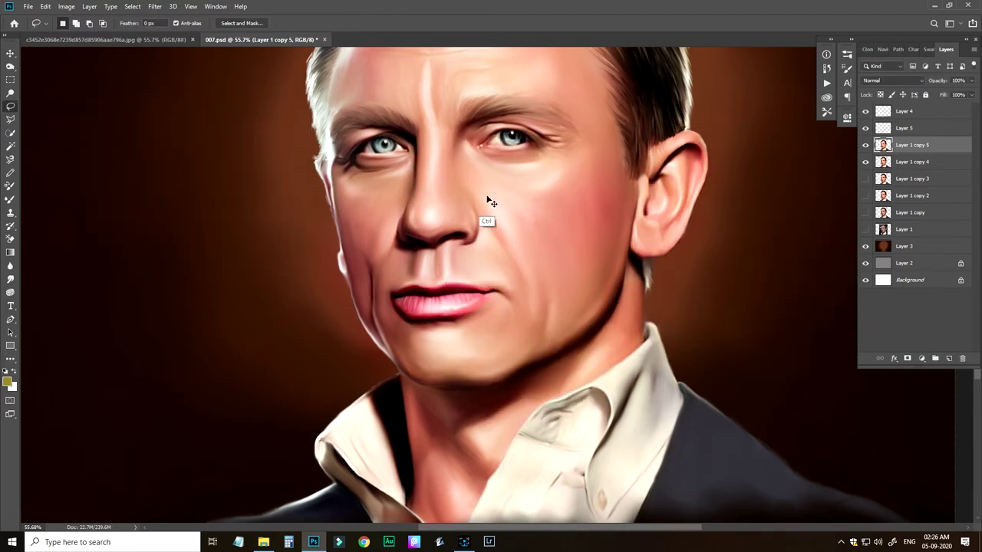
# Step: Sample the cheek skin, adjust the foreground colour to rose #de5e65, and make Layer 5 active for the Brush
pyautogui.hotkey('ctrl', '-')
pyautogui.hotkey('ctrl', '-')
pyautogui.scroll(4, 501, 348)
pyautogui.press('b')
pyautogui.keyDown('alt'); pyautogui.click(541, 260); pyautogui.keyUp('alt')
pyautogui.click(7, 381)
pyautogui.moveTo(241, 318); pyautogui.dragTo(220, 291)
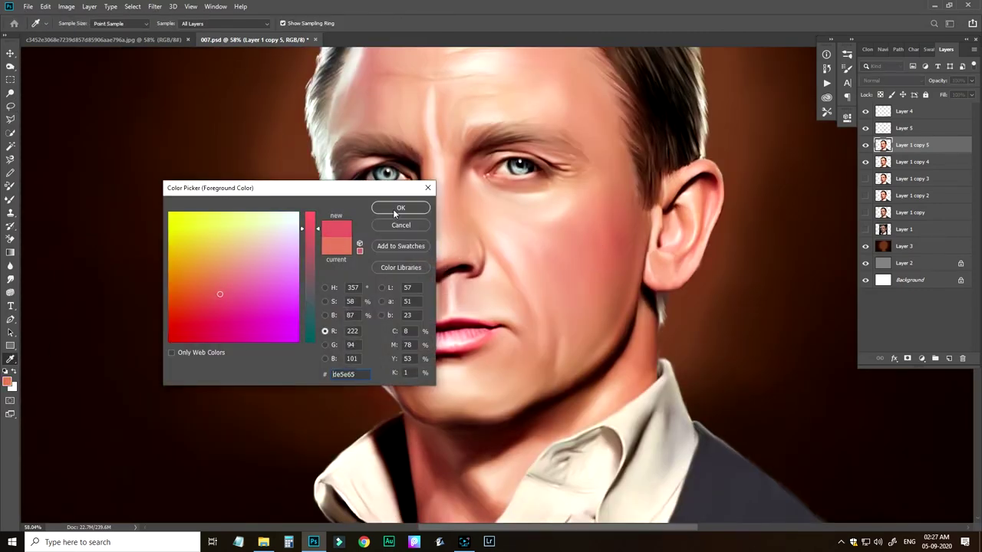
pyautogui.click(395, 210)
pyautogui.hotkey('alt', ']')
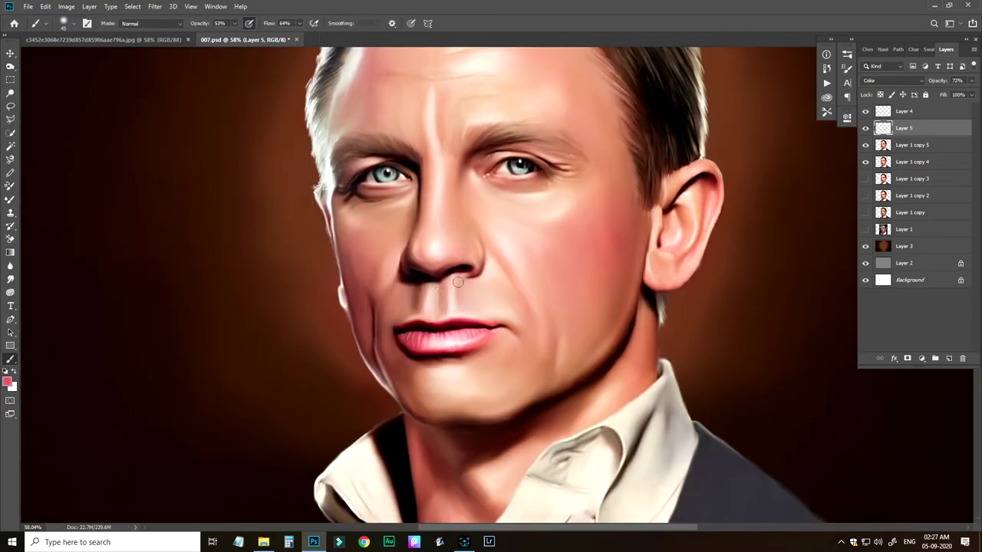
pyautogui.scroll(-2, 553, 260)
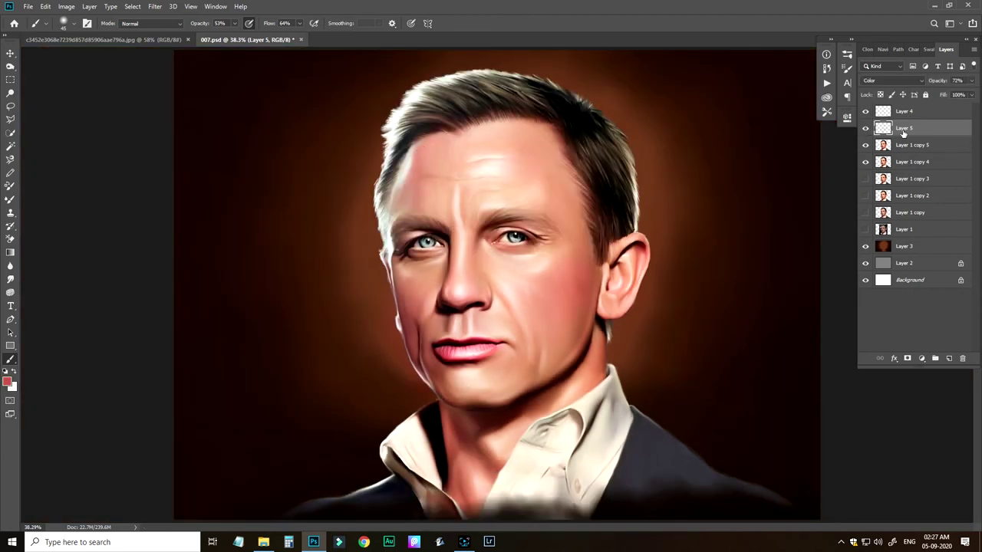
# Step: Try the Normal blend mode on Layer 5 and switch it to a different mode
pyautogui.click(909, 81)
pyautogui.click(872, 89)
pyautogui.click(921, 81)
pyautogui.click(877, 189)
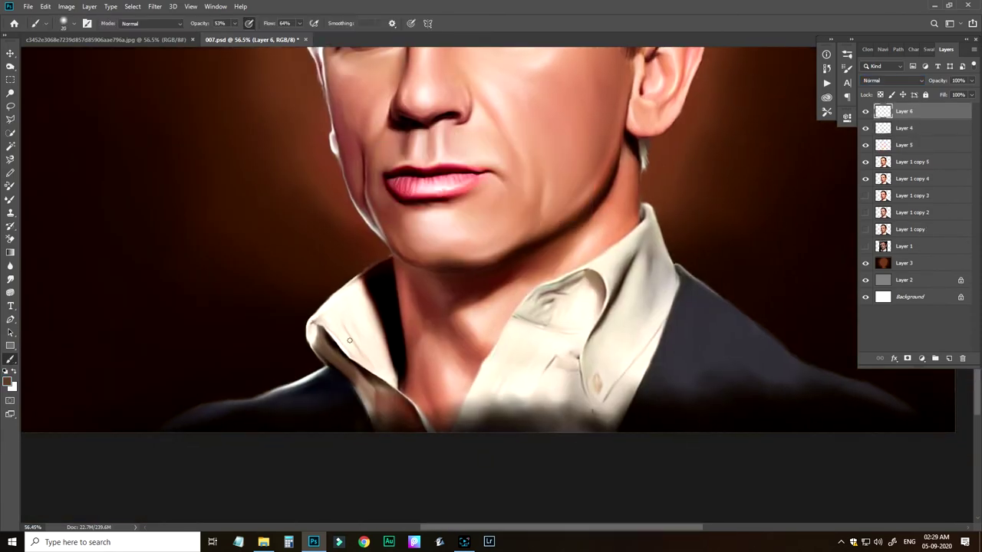
# Step: Smooth the far collar's folds and inner edge on Layer 6 with soft brush strokes at 53% opacity, enlarging the brush
pyautogui.moveTo(333, 355); pyautogui.dragTo(366, 402)
pyautogui.moveTo(381, 324); pyautogui.dragTo(396, 388)
pyautogui.press(']')
pyautogui.press(']')
pyautogui.press(']')
pyautogui.press(']')
pyautogui.press(']')
pyautogui.moveTo(366, 292); pyautogui.dragTo(391, 376)
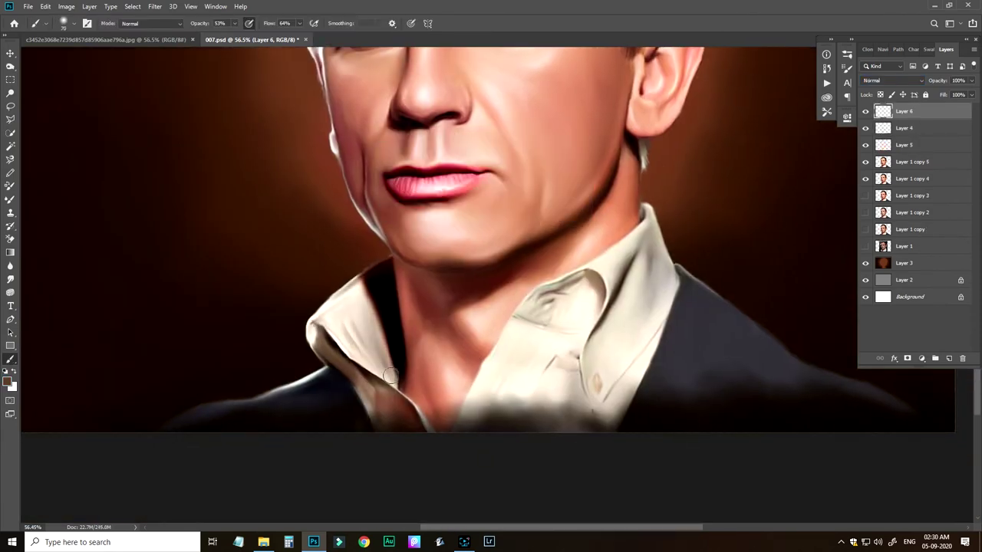
# Step: Soften the near collar and shirt front on Layer 6, and define the collar's edge beside the button with a 15 px brush
pyautogui.moveTo(546, 315)
pyautogui.mouseDown()
pyautogui.moveTo(595, 286)
pyautogui.moveTo(579, 389)
pyautogui.mouseUp()
pyautogui.moveTo(598, 309)
pyautogui.mouseDown()
pyautogui.moveTo(581, 342)
pyautogui.moveTo(589, 406)
pyautogui.mouseUp()
pyautogui.press('[')
pyautogui.press('[')
pyautogui.press('[')
pyautogui.press('[')
pyautogui.press('[')
pyautogui.press('[')
pyautogui.press('[')
pyautogui.press('[')
pyautogui.press('[')
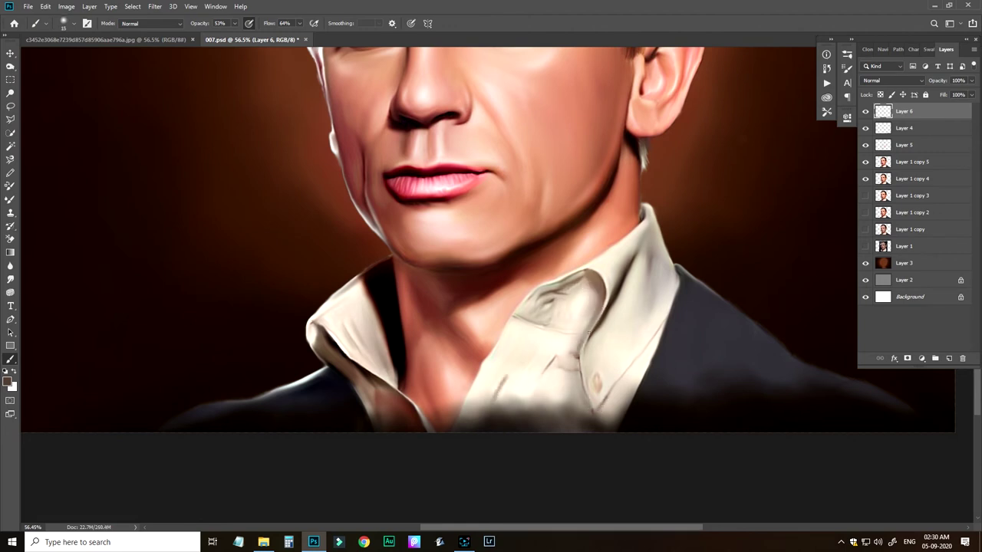
pyautogui.moveTo(589, 333)
pyautogui.mouseDown()
pyautogui.moveTo(591, 387)
pyautogui.moveTo(599, 376)
pyautogui.mouseUp()
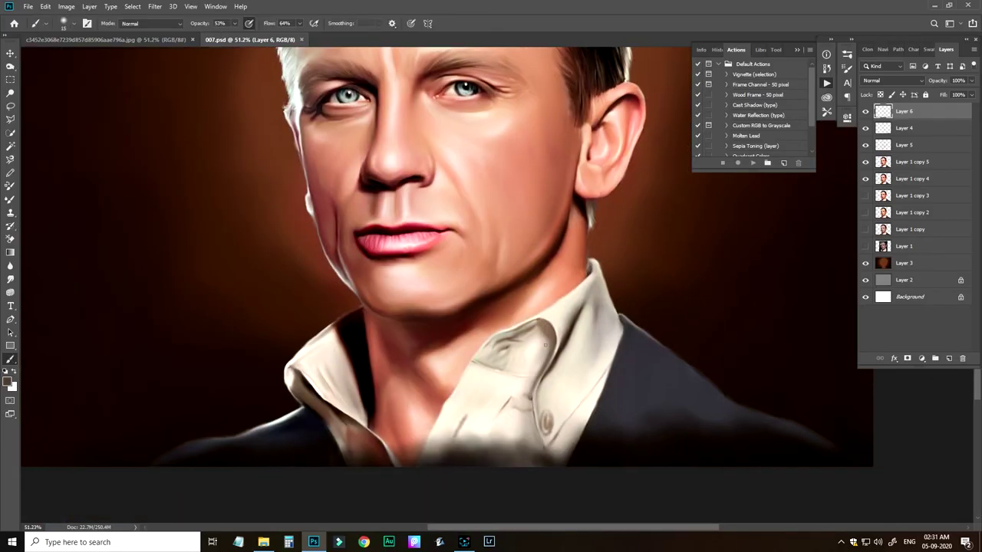
# Step: Paint light sampled tones along the near collar's lower edge and its folded flap with a 10 px brush on Layer 6
pyautogui.press('x')
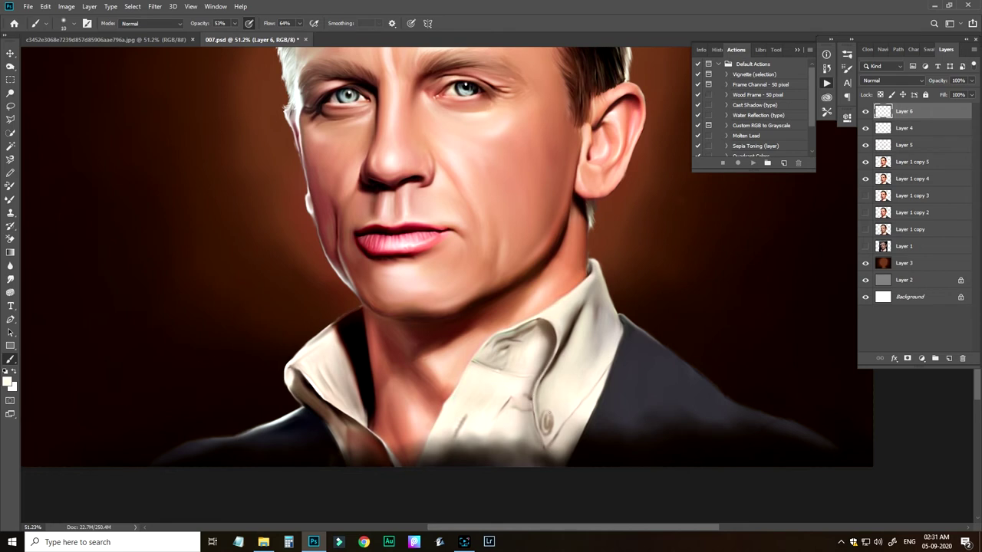
pyautogui.keyDown('alt'); pyautogui.click(541, 430); pyautogui.keyUp('alt')
pyautogui.moveTo(608, 367); pyautogui.dragTo(558, 438)
pyautogui.moveTo(581, 404); pyautogui.dragTo(556, 434)
pyautogui.moveTo(533, 333)
pyautogui.mouseDown()
pyautogui.moveTo(564, 332)
pyautogui.moveTo(536, 370)
pyautogui.moveTo(514, 378)
pyautogui.mouseUp()
pyautogui.keyDown('alt'); pyautogui.click(549, 349); pyautogui.keyUp('alt')
pyautogui.moveTo(486, 326); pyautogui.dragTo(509, 387)
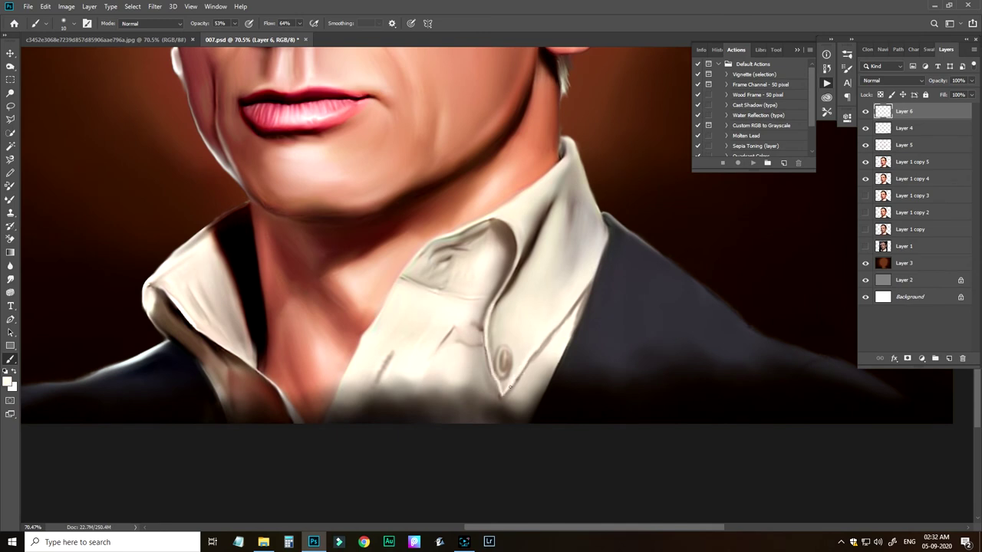
# Step: Add thin light rims along the jacket-side edge of the near collar, the far collar's inner edge, and the near collar's flap
pyautogui.moveTo(580, 305); pyautogui.dragTo(572, 335)
pyautogui.keyDown('alt'); pyautogui.click(536, 382); pyautogui.keyUp('alt')
pyautogui.moveTo(242, 306); pyautogui.dragTo(311, 286)
pyautogui.moveTo(268, 309); pyautogui.dragTo(322, 373)
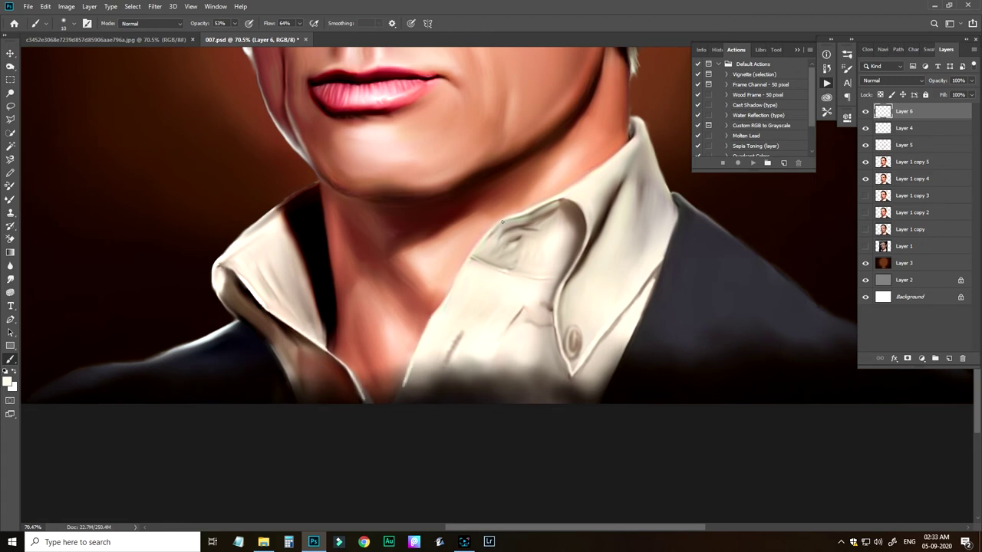
pyautogui.moveTo(502, 222)
pyautogui.mouseDown()
pyautogui.moveTo(569, 201)
pyautogui.moveTo(581, 204)
pyautogui.moveTo(591, 240)
pyautogui.mouseUp()
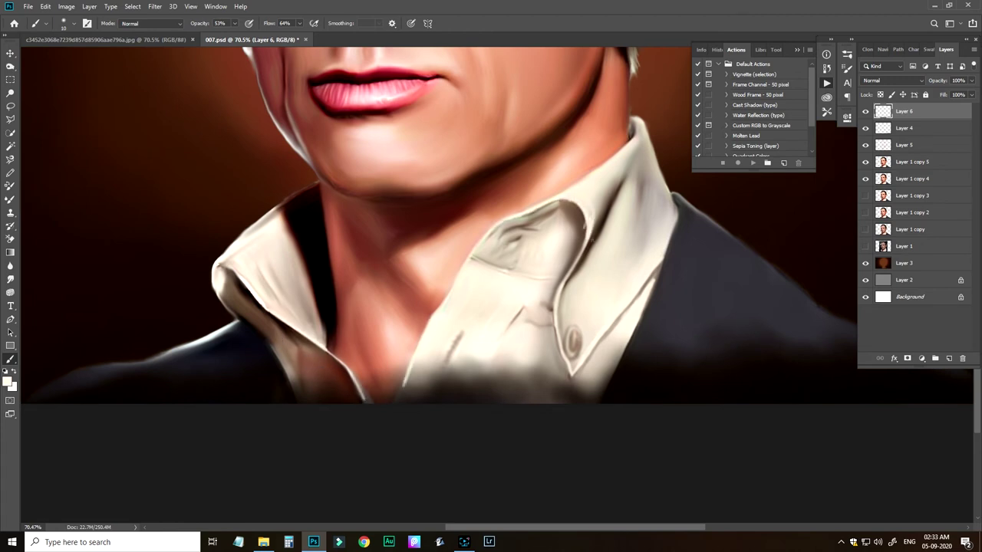
# Step: Blend the fold at the top of the near collar with sampled shirt tones and a larger 30 px brush using pressure opacity
pyautogui.keyDown('alt'); pyautogui.click(592, 218); pyautogui.keyUp('alt')
pyautogui.keyDown('alt'); pyautogui.click(597, 204); pyautogui.keyUp('alt')
pyautogui.click(249, 23)
pyautogui.press(']')
pyautogui.press(']')
pyautogui.keyDown('alt'); pyautogui.click(598, 206); pyautogui.keyUp('alt')
pyautogui.moveTo(599, 199); pyautogui.dragTo(596, 217)
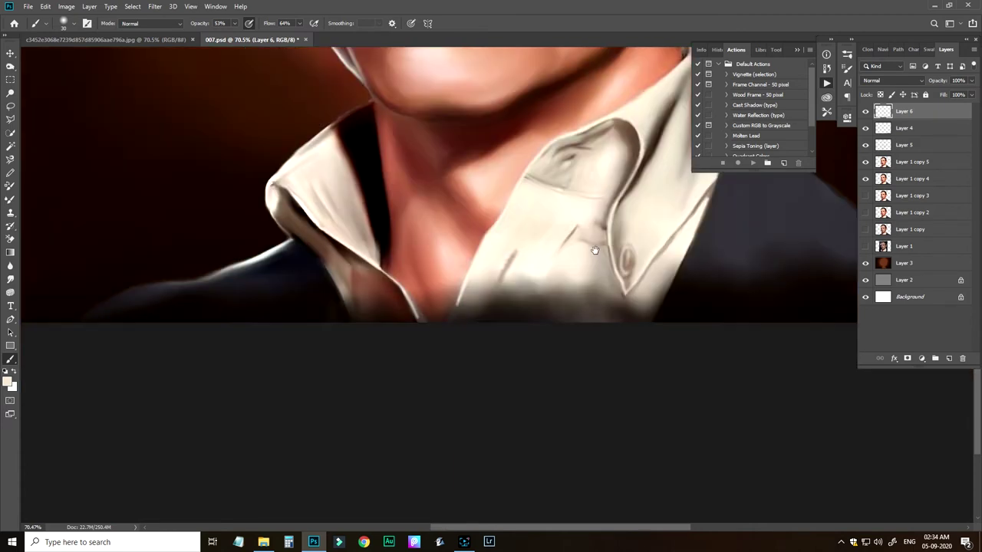
pyautogui.keyDown('alt'); pyautogui.click(610, 188); pyautogui.keyUp('alt')
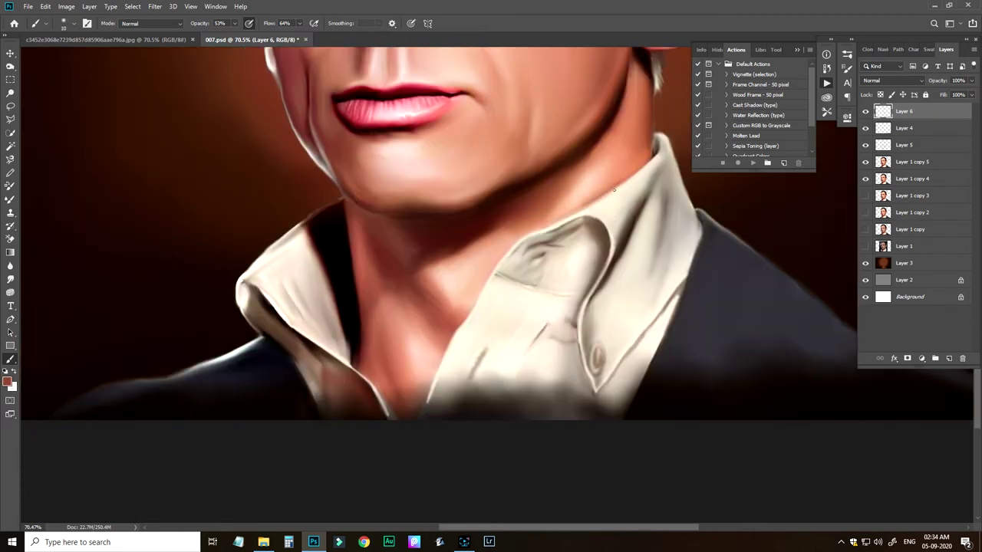
# Step: Paint sampled neck skin along the neck's edge against the dark inside of the far collar, replacing a first undone stroke
pyautogui.keyDown('alt'); pyautogui.click(439, 349); pyautogui.keyUp('alt')
pyautogui.moveTo(352, 229); pyautogui.dragTo(353, 267)
pyautogui.hotkey('ctrl', 'z')
pyautogui.keyDown('alt'); pyautogui.click(404, 368); pyautogui.keyUp('alt')
pyautogui.moveTo(352, 229); pyautogui.dragTo(360, 324)
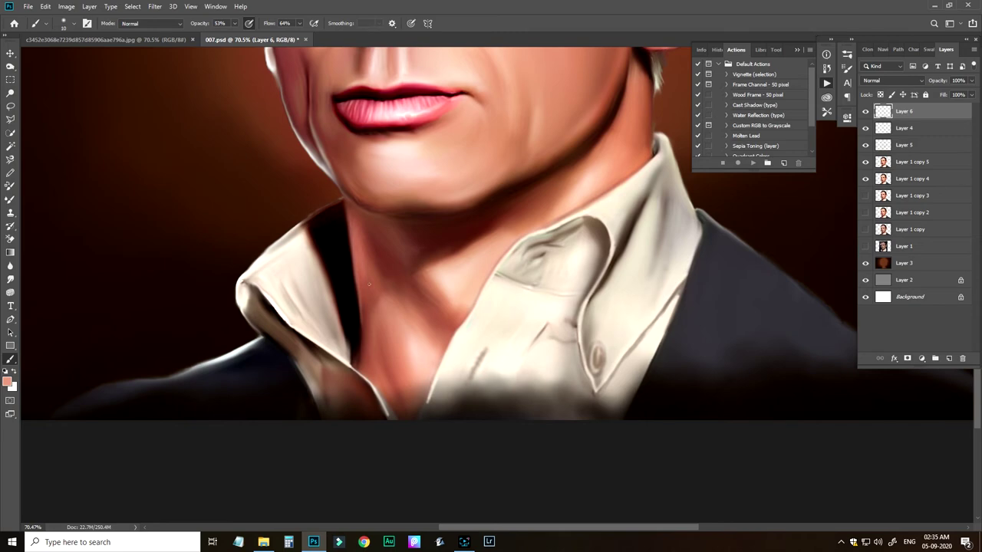
pyautogui.press(']')
pyautogui.press(']')
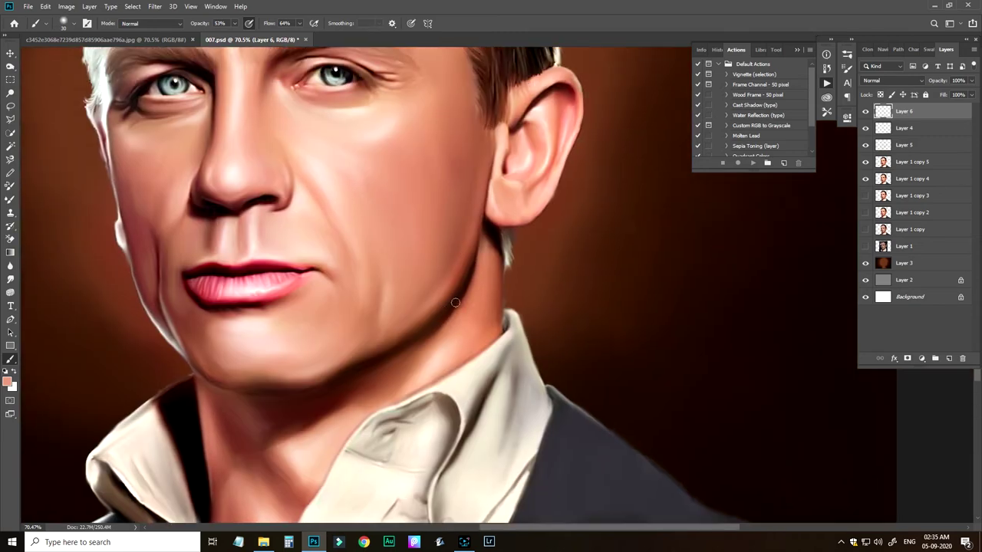
# Step: Touch up the shading around the neck and shirt on Layer 6 with a sampled brown tone and a 30 px brush
pyautogui.scroll(-5, 558, 395)
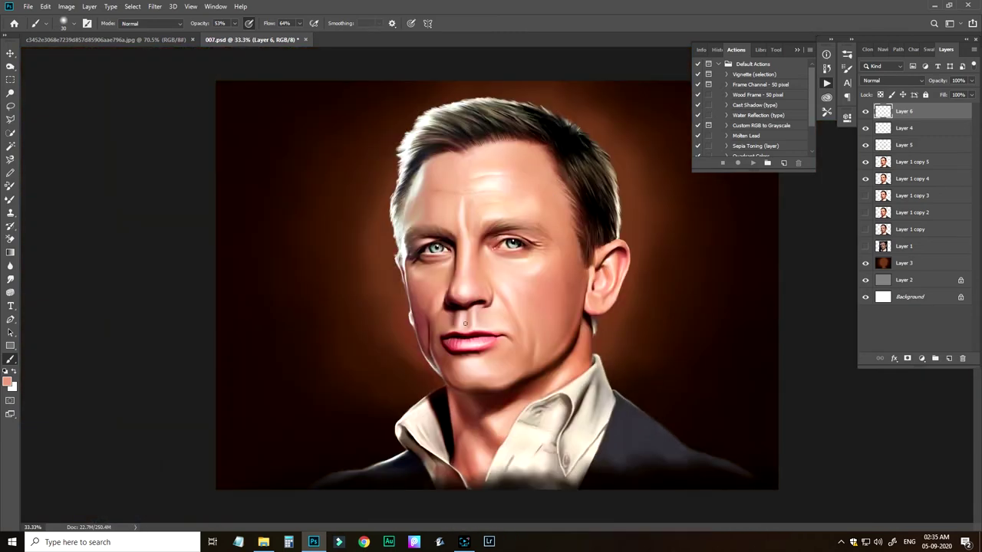
pyautogui.scroll(5, 557, 395)
pyautogui.moveTo(558, 395); pyautogui.dragTo(372, 225)
pyautogui.keyDown('alt'); pyautogui.click(374, 223); pyautogui.keyUp('alt')
pyautogui.moveTo(417, 258)
pyautogui.mouseDown()
pyautogui.moveTo(510, 335)
pyautogui.moveTo(590, 363)
pyautogui.mouseUp()
pyautogui.moveTo(509, 312); pyautogui.dragTo(782, 299)
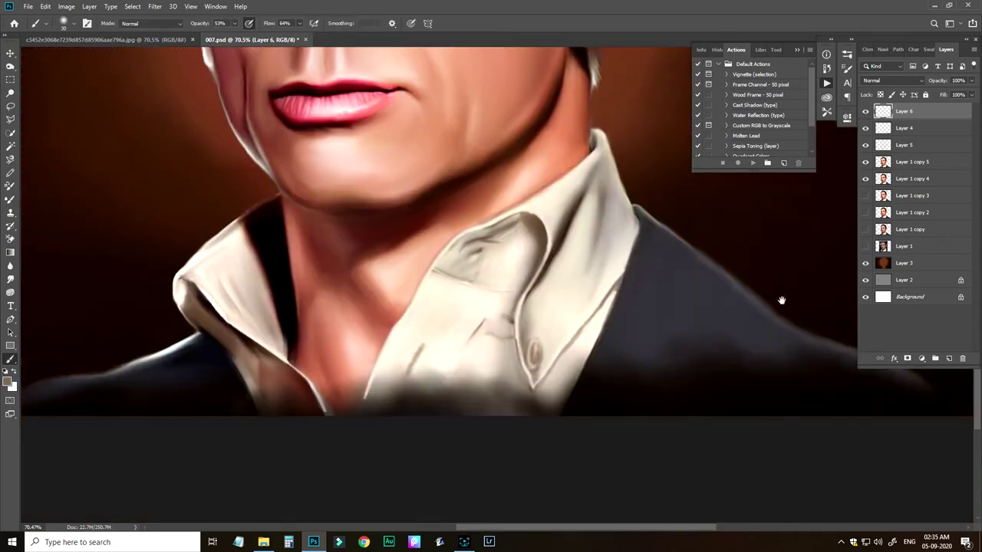
pyautogui.moveTo(430, 307); pyautogui.dragTo(689, 272)
pyautogui.moveTo(351, 343); pyautogui.dragTo(267, 361)
pyautogui.moveTo(563, 261); pyautogui.dragTo(413, 257)
# Step: Retouch the far collar's outer upper edge with a smaller brush in a tone sampled from the collar
pyautogui.scroll(5, 368, 192)
pyautogui.keyDown('alt'); pyautogui.click(310, 253); pyautogui.keyUp('alt')
pyautogui.press('[')
pyautogui.moveTo(308, 239)
pyautogui.mouseDown()
pyautogui.moveTo(369, 198)
pyautogui.moveTo(314, 228)
pyautogui.mouseUp()
# Step: Clean up the far collar's outer edge with a 9 px Eraser on Layer 6 and on Layer 1 copy 5
pyautogui.press('e')
pyautogui.moveTo(384, 190); pyautogui.dragTo(348, 206)
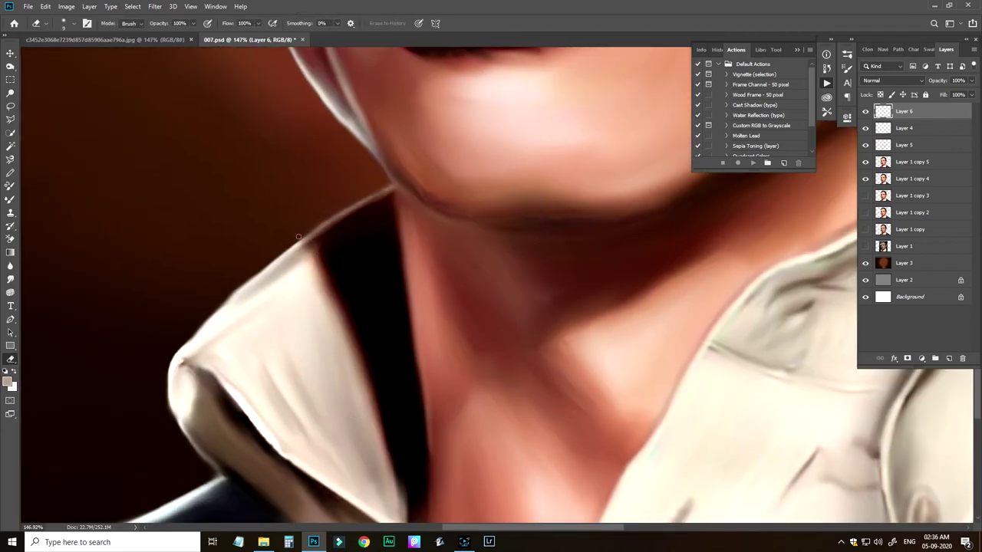
pyautogui.moveTo(298, 236); pyautogui.dragTo(355, 181)
pyautogui.click(912, 162)
pyautogui.moveTo(309, 224); pyautogui.dragTo(281, 243)
pyautogui.moveTo(293, 307); pyautogui.dragTo(287, 289)
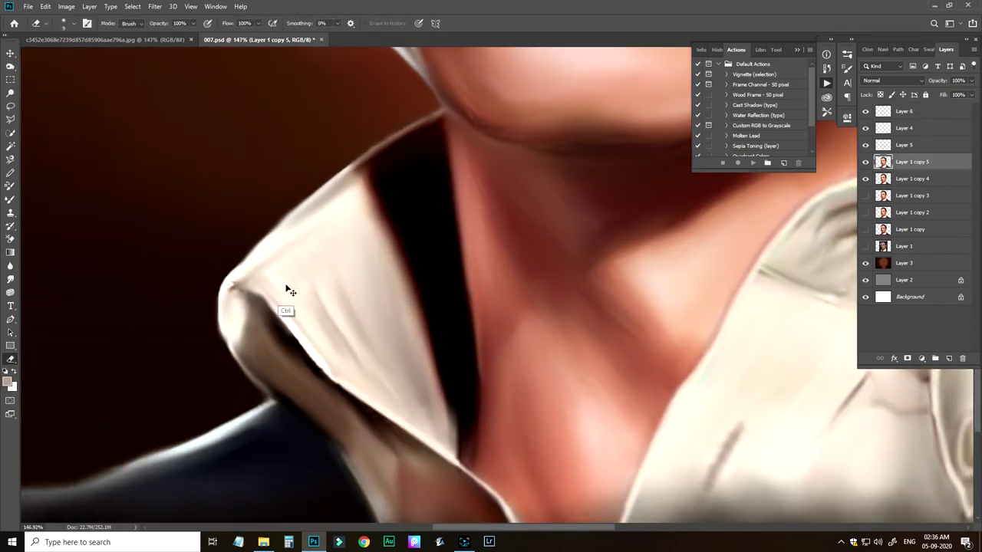
# Step: Brush near-white highlights over the near collar, shirt front and far collar on Layer 6
pyautogui.hotkey('ctrl', '0')
pyautogui.moveTo(651, 488); pyautogui.dragTo(709, 488)
pyautogui.press('b')
pyautogui.keyDown('alt'); pyautogui.click(540, 464); pyautogui.keyUp('alt')
pyautogui.keyDown('ctrl'); pyautogui.click(511, 309); pyautogui.keyUp('ctrl')
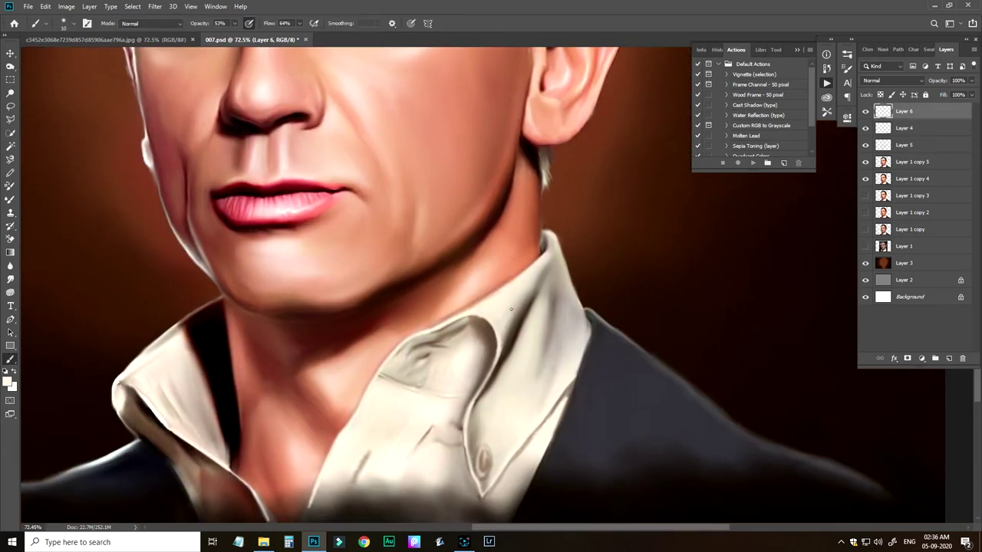
pyautogui.keyDown('alt'); pyautogui.click(567, 272); pyautogui.keyUp('alt')
pyautogui.click(7, 382)
pyautogui.click(401, 207)
pyautogui.moveTo(543, 308); pyautogui.dragTo(536, 348)
pyautogui.moveTo(355, 427); pyautogui.dragTo(394, 369)
pyautogui.moveTo(224, 302); pyautogui.dragTo(230, 322)
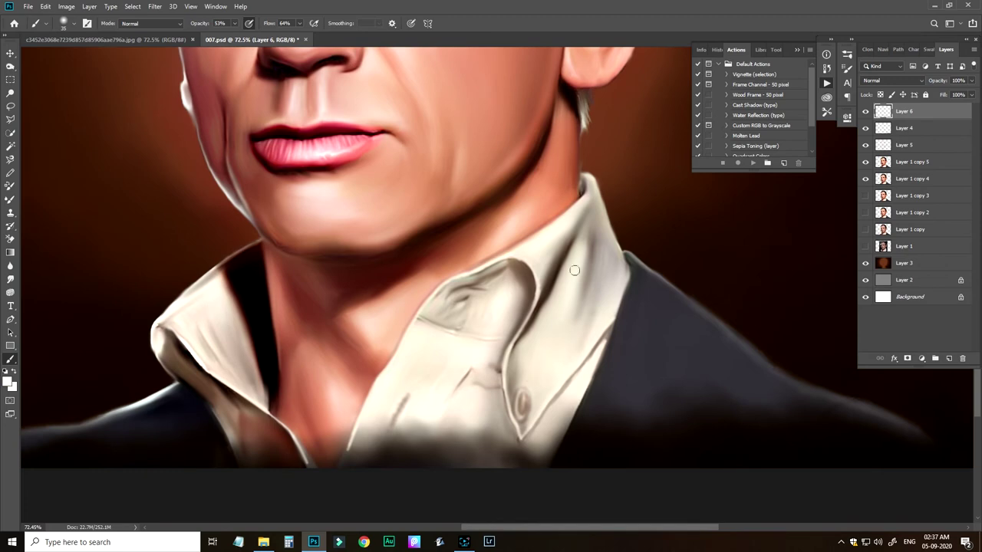
# Step: Save the document and collapse the open Actions list
pyautogui.hotkey('ctrl', '0')
pyautogui.hotkey('ctrl', 's')
pyautogui.click(796, 50)
# Step: Hide Layer 1 copy 4 and erase stray pixels above the far earlobe on Layer 1 copy 5
pyautogui.press('z')
pyautogui.moveTo(451, 344); pyautogui.dragTo(548, 341)
pyautogui.click(909, 165)
pyautogui.press('e')
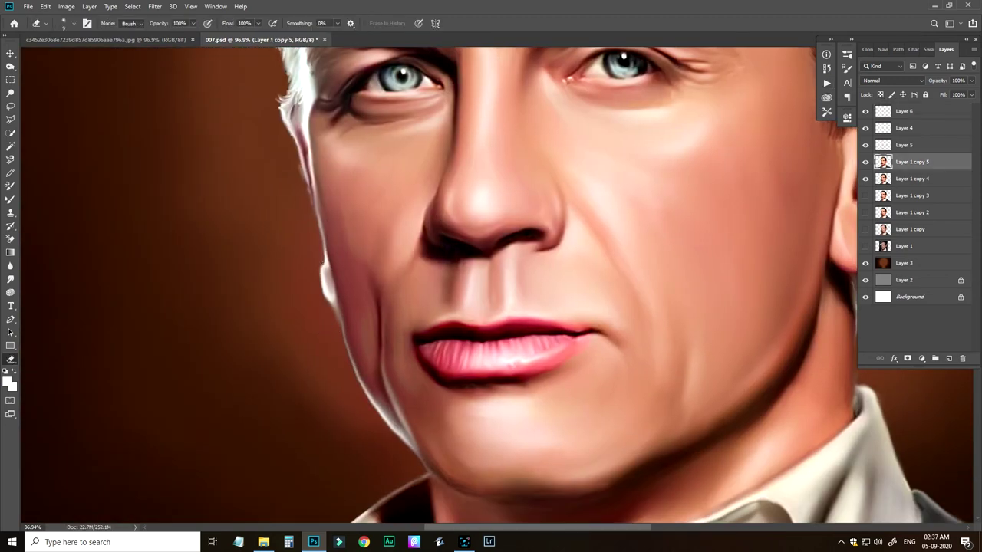
pyautogui.hotkey('ctrl', '0')
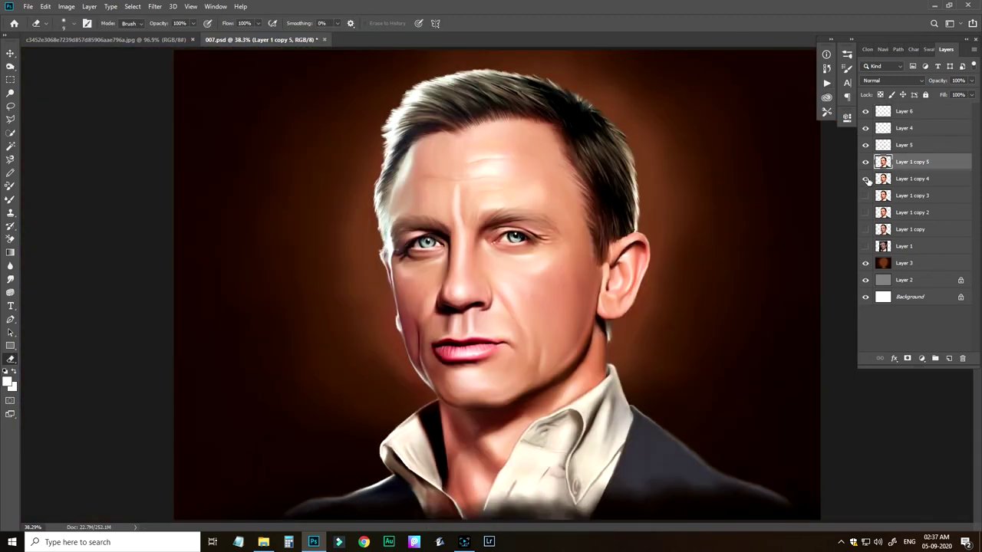
pyautogui.scroll(5, 395, 385)
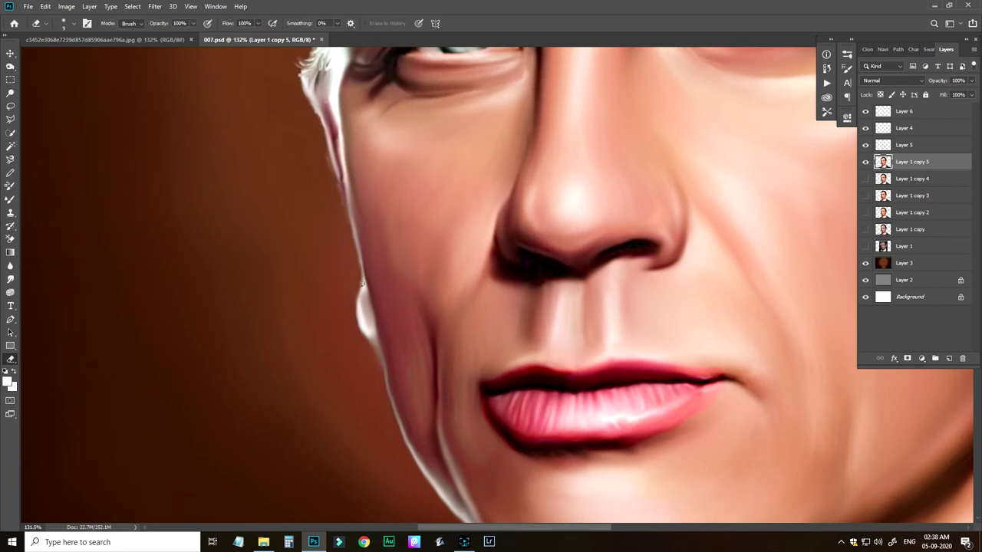
pyautogui.moveTo(362, 283)
pyautogui.mouseDown()
pyautogui.moveTo(379, 361)
pyautogui.moveTo(361, 285)
pyautogui.mouseUp()
# Step: Paint sampled dark-red and skin tones along the far jaw and its cheek crease on Layer 1 copy 5
pyautogui.press('b')
pyautogui.keyDown('alt'); pyautogui.click(418, 383); pyautogui.keyUp('alt')
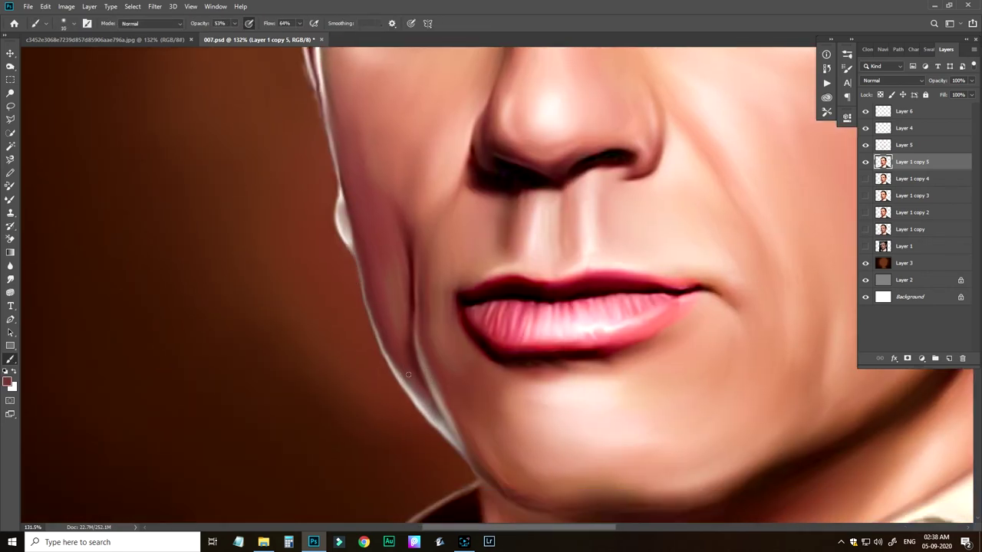
pyautogui.moveTo(408, 375)
pyautogui.mouseDown()
pyautogui.moveTo(445, 434)
pyautogui.moveTo(422, 402)
pyautogui.moveTo(452, 428)
pyautogui.mouseUp()
pyautogui.keyDown('alt'); pyautogui.click(440, 398); pyautogui.keyUp('alt')
pyautogui.moveTo(417, 257); pyautogui.dragTo(443, 344)
pyautogui.keyDown('alt'); pyautogui.click(405, 289); pyautogui.keyUp('alt')
pyautogui.moveTo(369, 295); pyautogui.dragTo(404, 435)
# Step: Blend sampled pink tones down the far cheek and repaint the light rim from the temple to the earlobe
pyautogui.keyDown('alt'); pyautogui.click(530, 273); pyautogui.keyUp('alt')
pyautogui.keyDown('alt'); pyautogui.click(382, 327); pyautogui.keyUp('alt')
pyautogui.keyDown('alt'); pyautogui.click(395, 386); pyautogui.keyUp('alt')
pyautogui.moveTo(375, 245); pyautogui.dragTo(382, 345)
pyautogui.moveTo(359, 288); pyautogui.dragTo(371, 375)
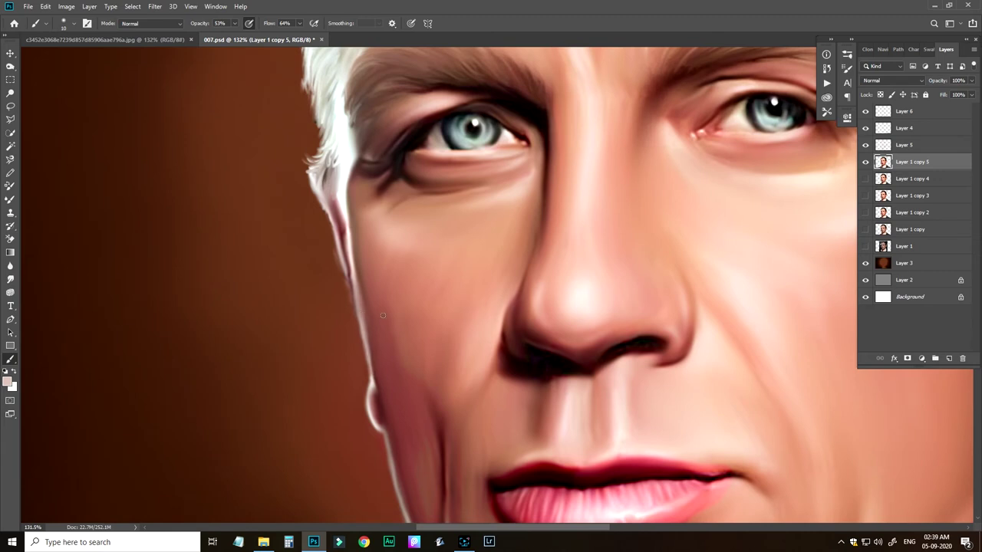
pyautogui.moveTo(326, 178); pyautogui.dragTo(362, 342)
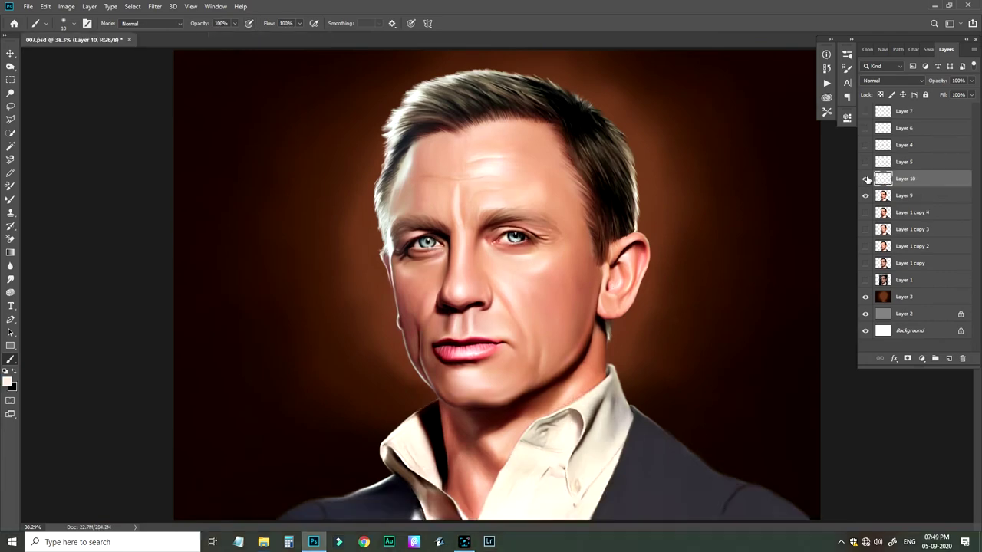
# Step: Hide Layer 10 and smudge light highlight strokes into the lower eyelids and lower lip on Layer 9
pyautogui.click(866, 179)
pyautogui.scroll(10, 466, 233)
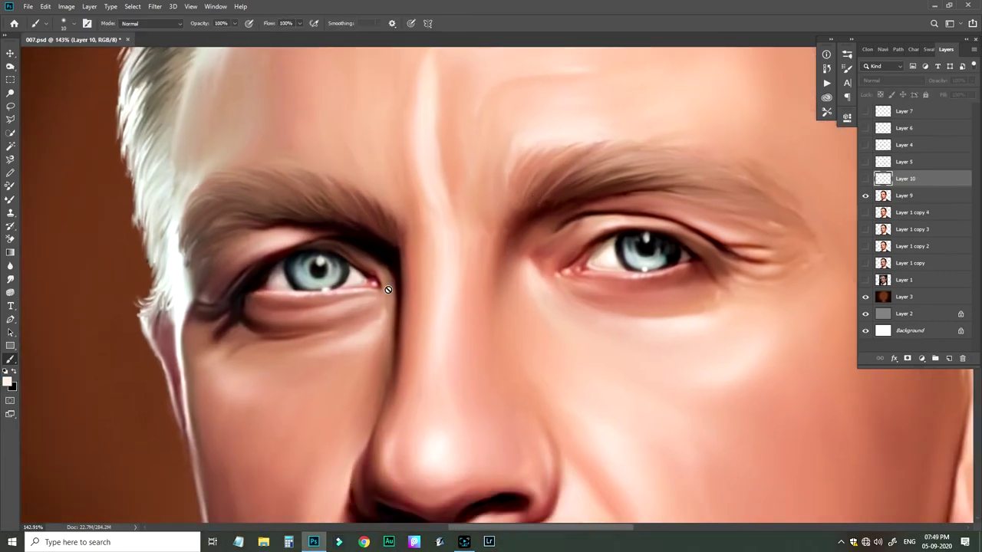
pyautogui.click(901, 195)
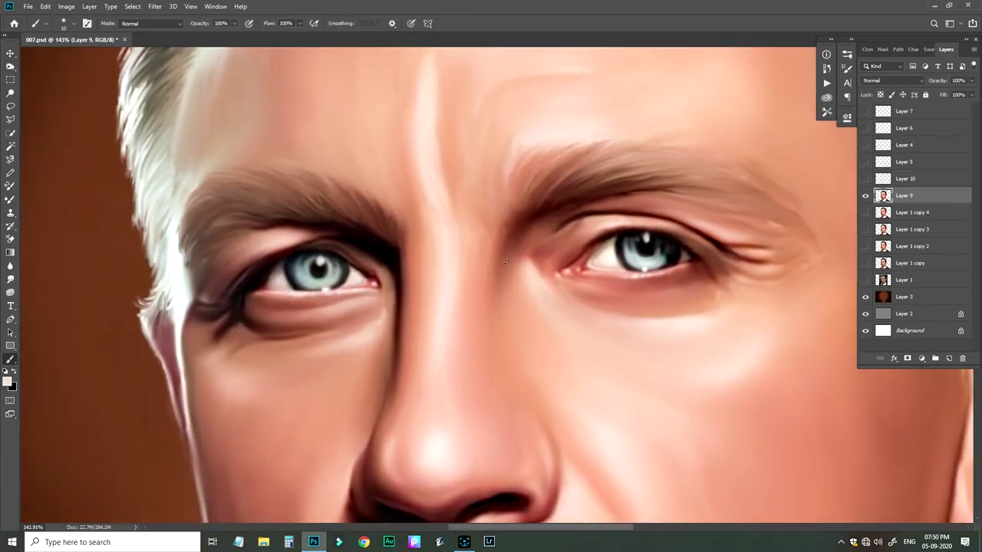
pyautogui.press('r')
pyautogui.keyDown('alt'); pyautogui.click(534, 296); pyautogui.keyUp('alt')
pyautogui.keyDown('alt'); pyautogui.click(644, 270); pyautogui.keyUp('alt')
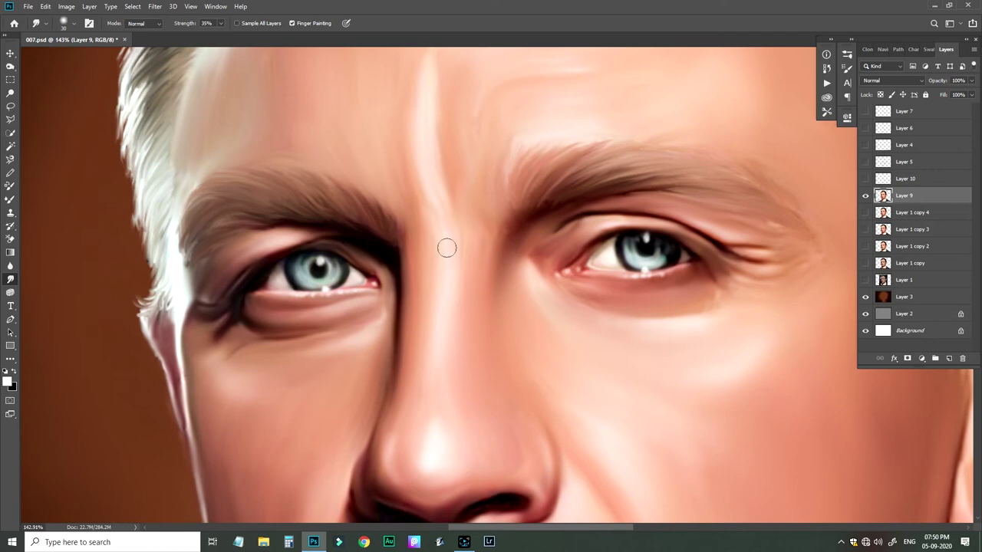
pyautogui.scroll(-3, 427, 287)
pyautogui.scroll(-1, 477, 280)
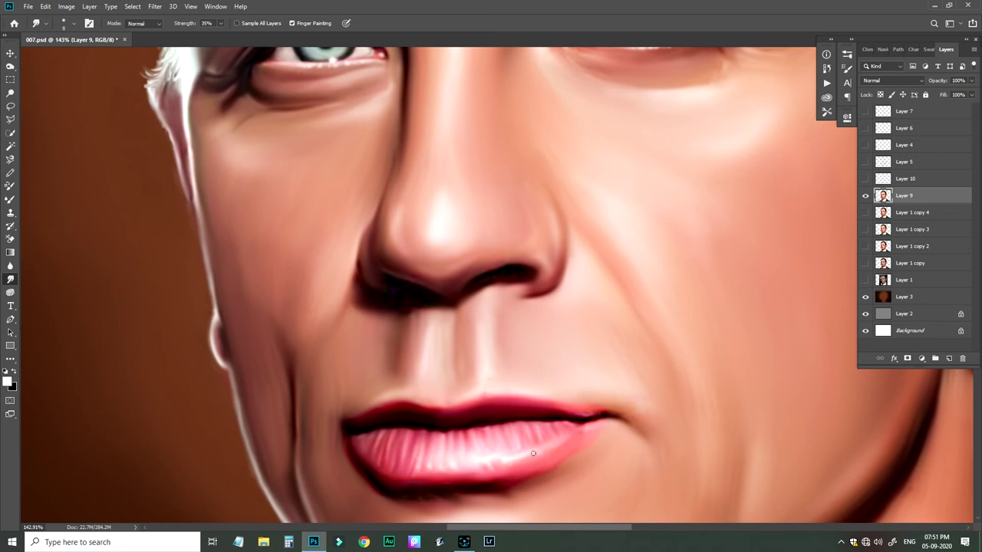
# Step: Show Layers 10, 5, 4 and 6, and paint fine dark touch-ups around both eyes on Layer 9
pyautogui.scroll(4, 533, 453)
pyautogui.press('b')
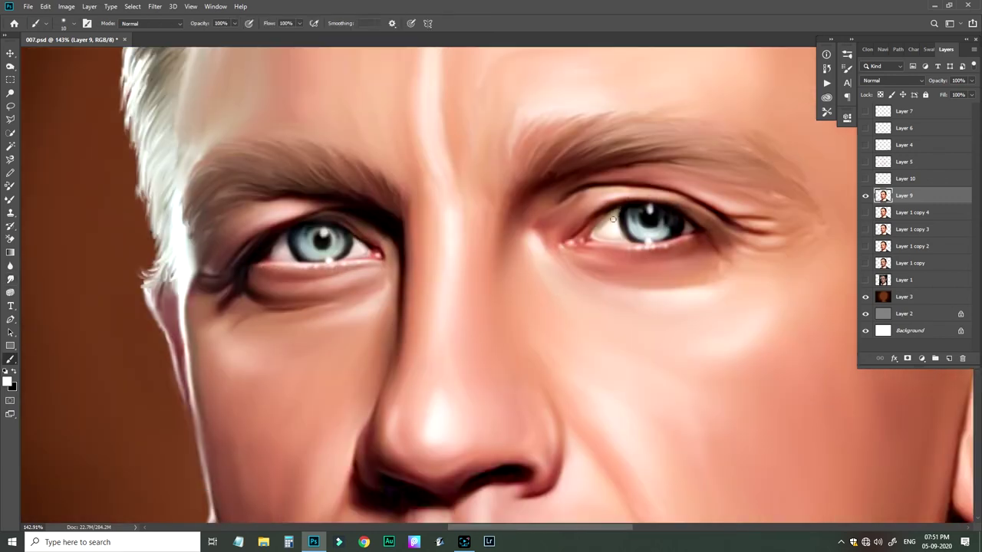
pyautogui.press('x')
pyautogui.click(865, 178)
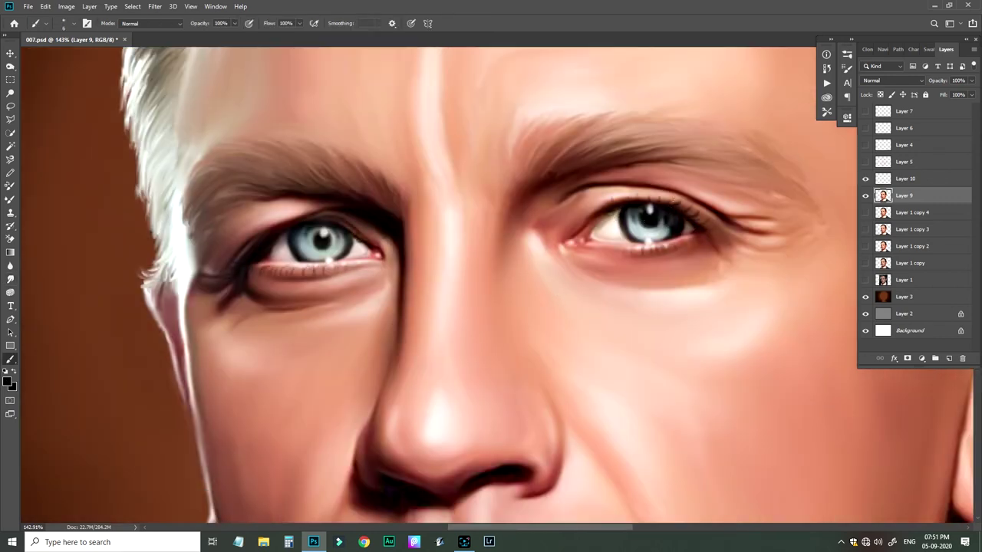
pyautogui.scroll(3, 665, 216)
pyautogui.moveTo(699, 265); pyautogui.dragTo(669, 276)
pyautogui.moveTo(322, 292); pyautogui.dragTo(430, 281)
pyautogui.moveTo(157, 299); pyautogui.dragTo(184, 299)
pyautogui.moveTo(335, 276); pyautogui.dragTo(290, 262)
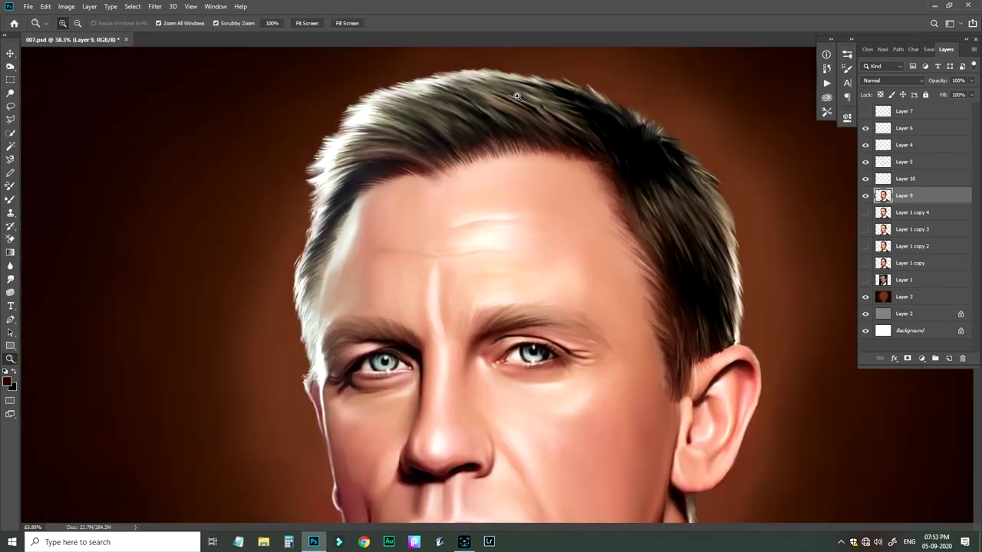
# Step: Add Layer 11 above Layer 9 and draw curved hair-strand paths with the Pen tool at the far temple
pyautogui.moveTo(491, 188)
pyautogui.mouseDown()
pyautogui.moveTo(535, 189)
pyautogui.moveTo(499, 188)
pyautogui.mouseUp()
pyautogui.press('p')
pyautogui.moveTo(407, 310); pyautogui.dragTo(410, 210)
pyautogui.moveTo(325, 238)
pyautogui.mouseDown()
pyautogui.moveTo(277, 316)
pyautogui.moveTo(286, 386)
pyautogui.mouseUp()
pyautogui.moveTo(303, 368); pyautogui.dragTo(290, 416)
pyautogui.moveTo(332, 300); pyautogui.dragTo(306, 384)
pyautogui.click(287, 337)
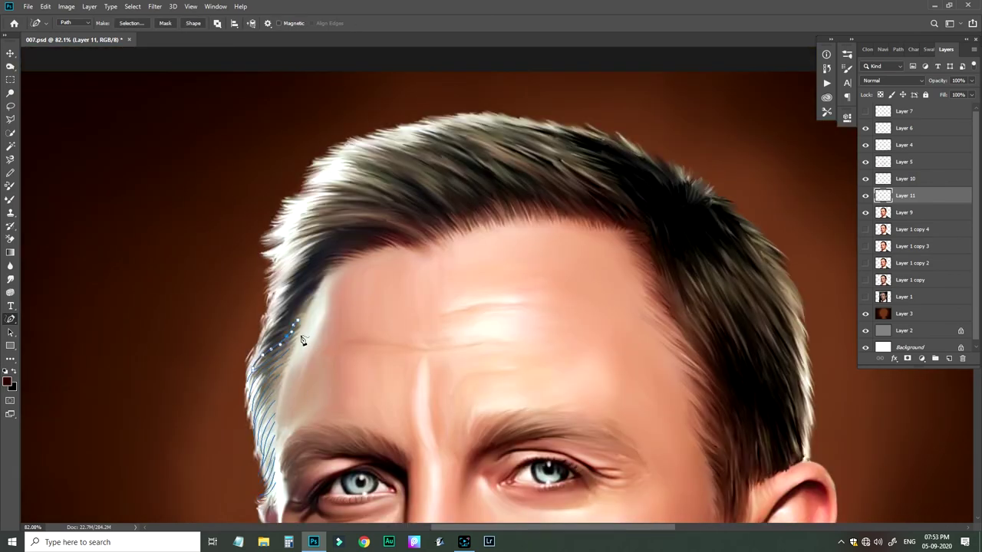
# Step: Extend the hair-strand paths up the far temple to the corner of the front hairline
pyautogui.scroll(3, 291, 364)
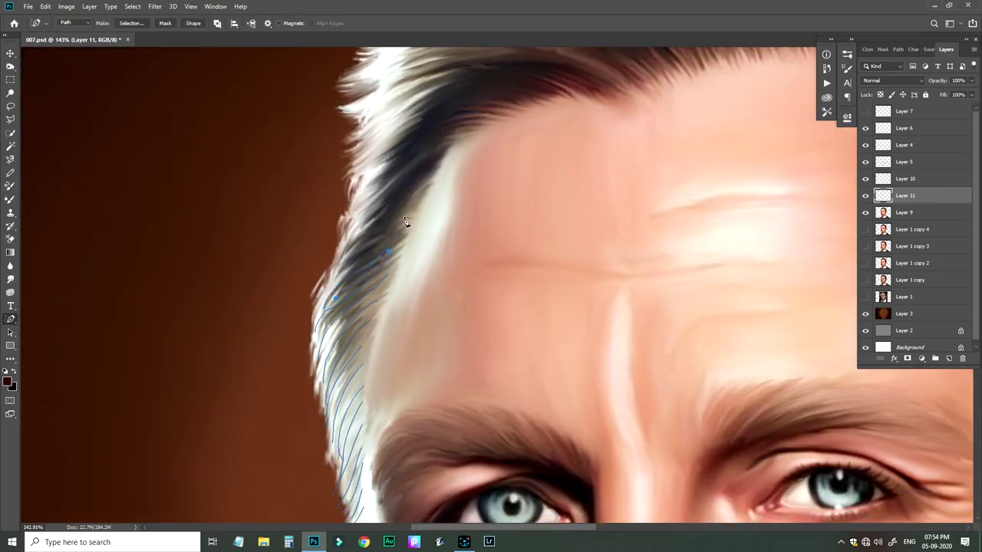
pyautogui.moveTo(335, 263); pyautogui.dragTo(416, 183)
pyautogui.moveTo(381, 223); pyautogui.dragTo(330, 307)
pyautogui.moveTo(320, 251); pyautogui.dragTo(399, 218)
pyautogui.moveTo(320, 239); pyautogui.dragTo(404, 211)
pyautogui.moveTo(310, 229); pyautogui.dragTo(413, 201)
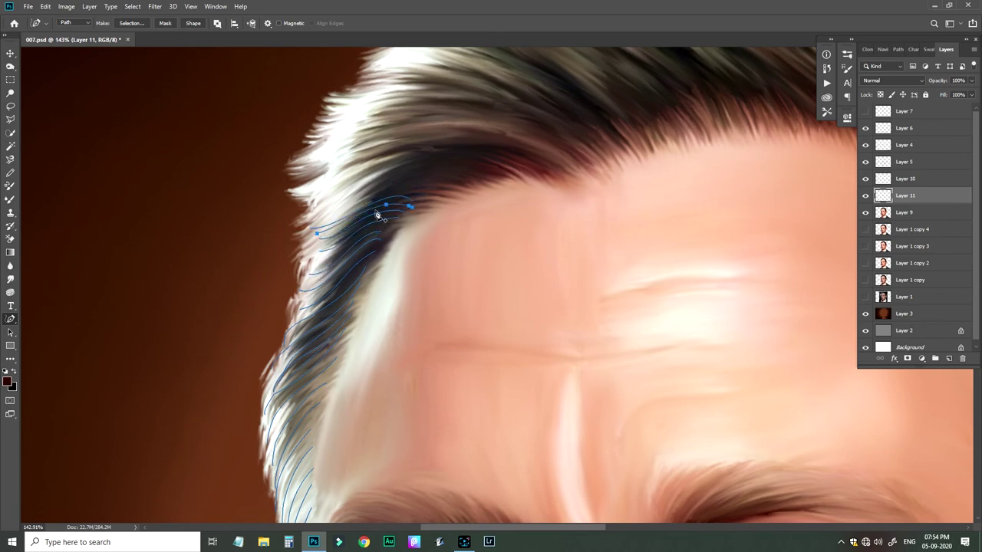
pyautogui.moveTo(311, 218); pyautogui.dragTo(424, 188)
# Step: Rotate the canvas and draw long curved strand paths through the dark hair above the far temple
pyautogui.moveTo(515, 231)
pyautogui.mouseDown()
pyautogui.moveTo(491, 179)
pyautogui.moveTo(412, 252)
pyautogui.mouseUp()
pyautogui.moveTo(444, 158); pyautogui.dragTo(405, 256)
pyautogui.moveTo(448, 135)
pyautogui.mouseDown()
pyautogui.moveTo(404, 265)
pyautogui.moveTo(401, 247)
pyautogui.mouseUp()
pyautogui.moveTo(454, 114); pyautogui.dragTo(397, 240)
pyautogui.moveTo(457, 93); pyautogui.dragTo(393, 224)
pyautogui.moveTo(458, 81); pyautogui.dragTo(386, 228)
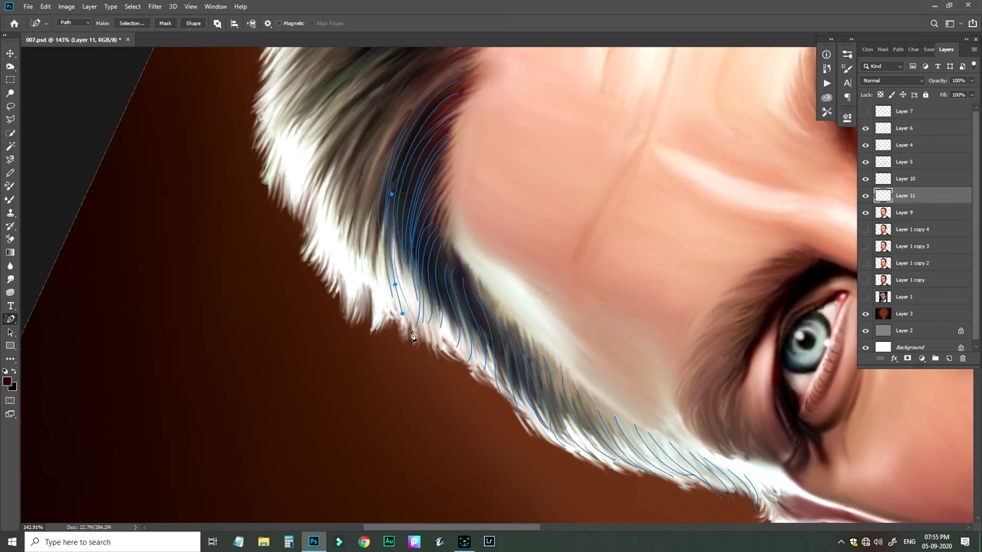
pyautogui.moveTo(414, 331); pyautogui.dragTo(435, 323)
pyautogui.moveTo(372, 203); pyautogui.dragTo(429, 265)
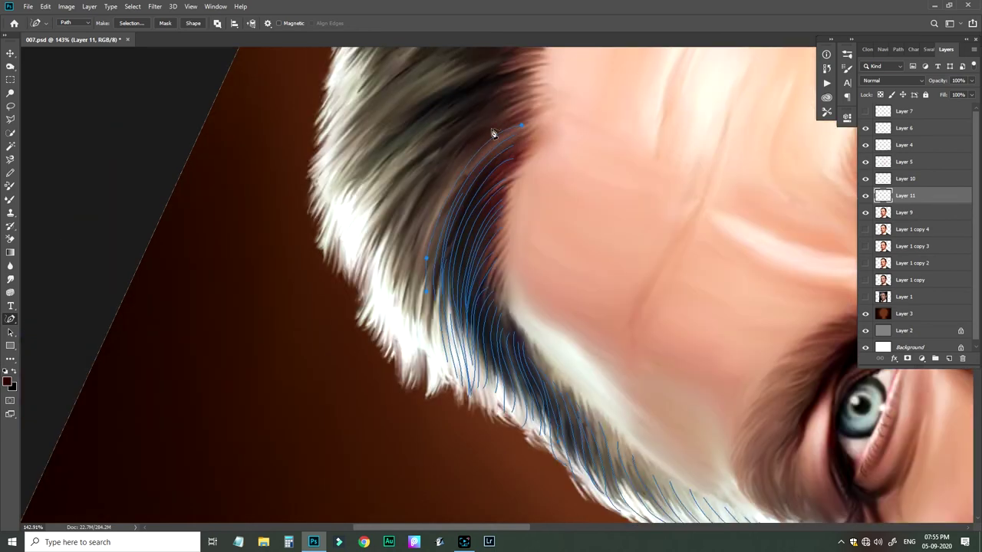
# Step: Draw strand paths through the light outer edge of the hair above the far temple
pyautogui.moveTo(492, 124); pyautogui.dragTo(410, 339)
pyautogui.moveTo(429, 274); pyautogui.dragTo(432, 355)
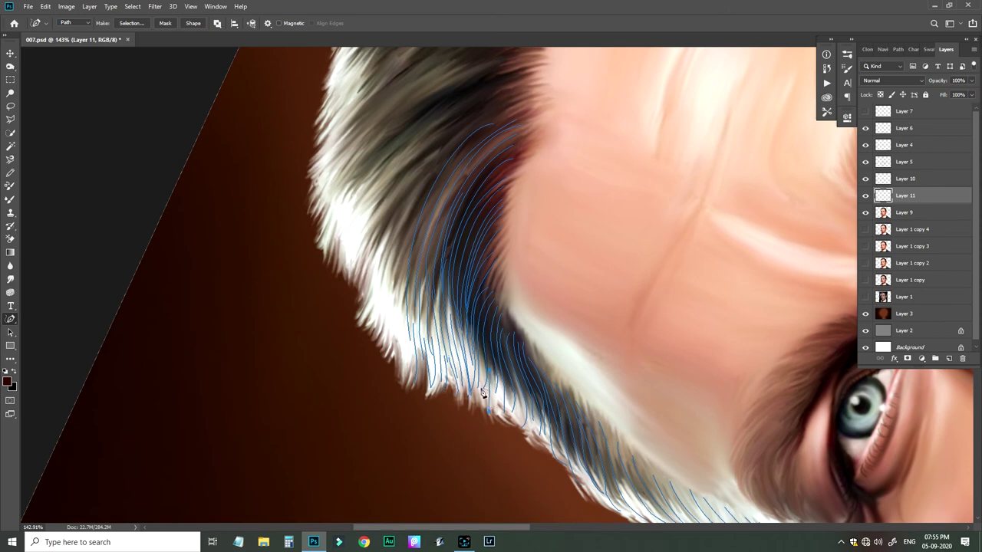
pyautogui.moveTo(401, 276); pyautogui.dragTo(395, 363)
pyautogui.moveTo(394, 250); pyautogui.dragTo(385, 353)
pyautogui.moveTo(398, 292); pyautogui.dragTo(471, 319)
pyautogui.moveTo(506, 202); pyautogui.dragTo(435, 374)
pyautogui.moveTo(449, 280); pyautogui.dragTo(428, 362)
pyautogui.moveTo(461, 327); pyautogui.dragTo(459, 393)
pyautogui.moveTo(486, 203); pyautogui.dragTo(485, 282)
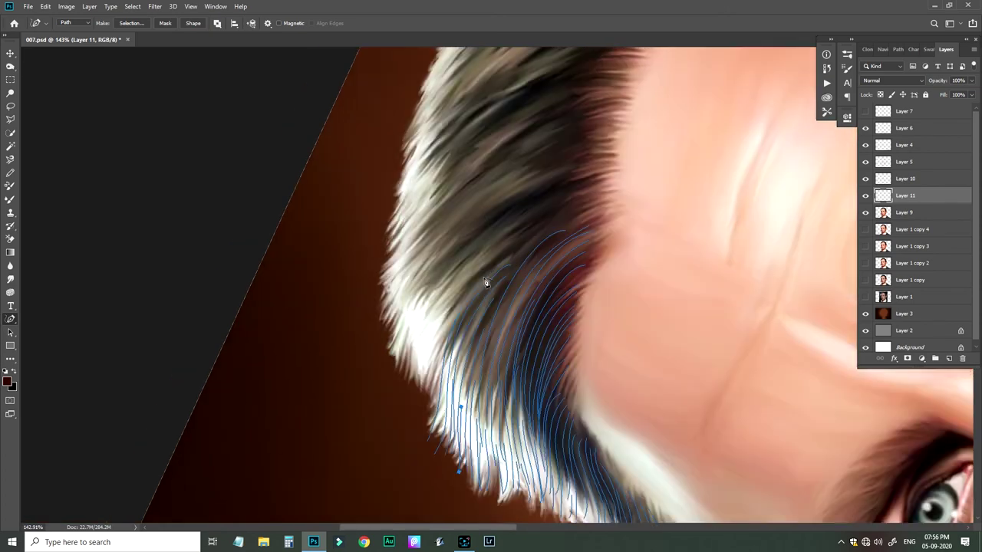
pyautogui.moveTo(516, 250); pyautogui.dragTo(433, 376)
pyautogui.moveTo(498, 276); pyautogui.dragTo(495, 340)
# Step: Rotate the canvas again and draw closely spaced strand paths across the front of the hair, from hairline to outer edge
pyautogui.press('r')
pyautogui.moveTo(378, 195); pyautogui.dragTo(344, 276)
pyautogui.moveTo(375, 141)
pyautogui.mouseDown()
pyautogui.moveTo(344, 259)
pyautogui.moveTo(359, 266)
pyautogui.mouseUp()
pyautogui.moveTo(385, 121); pyautogui.dragTo(315, 322)
pyautogui.moveTo(355, 131); pyautogui.dragTo(301, 353)
pyautogui.moveTo(320, 243); pyautogui.dragTo(327, 367)
pyautogui.moveTo(316, 261); pyautogui.dragTo(309, 353)
pyautogui.moveTo(350, 131); pyautogui.dragTo(293, 354)
pyautogui.moveTo(329, 125); pyautogui.dragTo(283, 322)
pyautogui.moveTo(352, 95); pyautogui.dragTo(268, 330)
pyautogui.moveTo(333, 98); pyautogui.dragTo(256, 316)
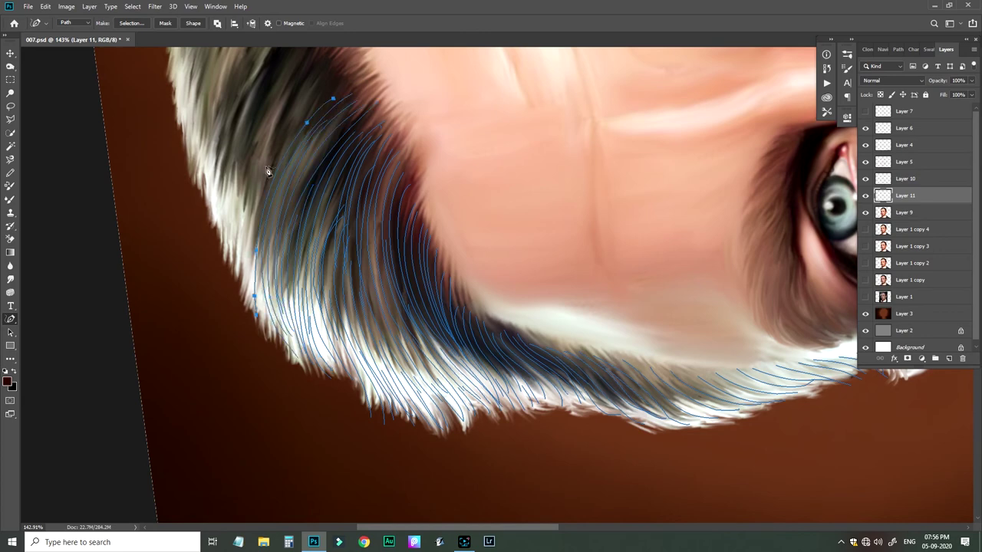
pyautogui.moveTo(249, 170); pyautogui.dragTo(244, 307)
pyautogui.moveTo(251, 214)
pyautogui.mouseDown()
pyautogui.moveTo(266, 325)
pyautogui.moveTo(300, 364)
pyautogui.mouseUp()
pyautogui.moveTo(308, 333); pyautogui.dragTo(327, 374)
pyautogui.moveTo(340, 85)
pyautogui.mouseDown()
pyautogui.moveTo(447, 116)
pyautogui.moveTo(375, 202)
pyautogui.mouseUp()
# Step: Continue the strand paths across the top hair above the forehead, following the hair's flow on the turned canvas
pyautogui.press('r')
pyautogui.moveTo(438, 252); pyautogui.dragTo(397, 258)
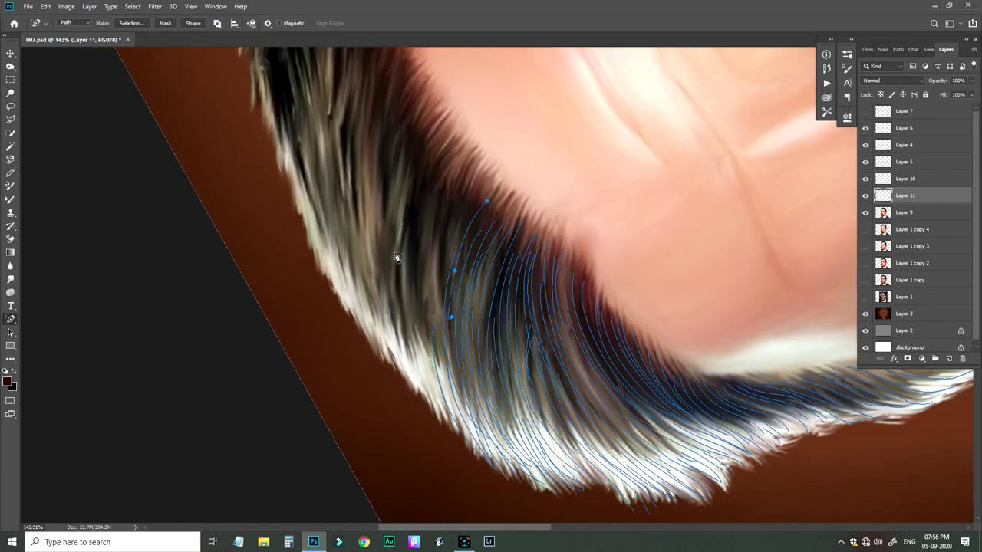
pyautogui.moveTo(470, 189); pyautogui.dragTo(438, 285)
pyautogui.moveTo(479, 178)
pyautogui.mouseDown()
pyautogui.moveTo(449, 318)
pyautogui.moveTo(424, 383)
pyautogui.mouseUp()
pyautogui.moveTo(446, 175)
pyautogui.mouseDown()
pyautogui.moveTo(427, 361)
pyautogui.moveTo(422, 306)
pyautogui.mouseUp()
pyautogui.moveTo(445, 142)
pyautogui.mouseDown()
pyautogui.moveTo(401, 293)
pyautogui.moveTo(408, 376)
pyautogui.mouseUp()
pyautogui.moveTo(443, 120)
pyautogui.mouseDown()
pyautogui.moveTo(423, 94)
pyautogui.moveTo(384, 307)
pyautogui.mouseUp()
pyautogui.moveTo(376, 123)
pyautogui.mouseDown()
pyautogui.moveTo(376, 327)
pyautogui.moveTo(390, 359)
pyautogui.mouseUp()
pyautogui.moveTo(370, 158); pyautogui.dragTo(429, 243)
pyautogui.moveTo(448, 118); pyautogui.dragTo(415, 285)
pyautogui.moveTo(425, 102); pyautogui.dragTo(401, 280)
pyautogui.moveTo(397, 155); pyautogui.dragTo(401, 359)
pyautogui.moveTo(382, 197); pyautogui.dragTo(395, 365)
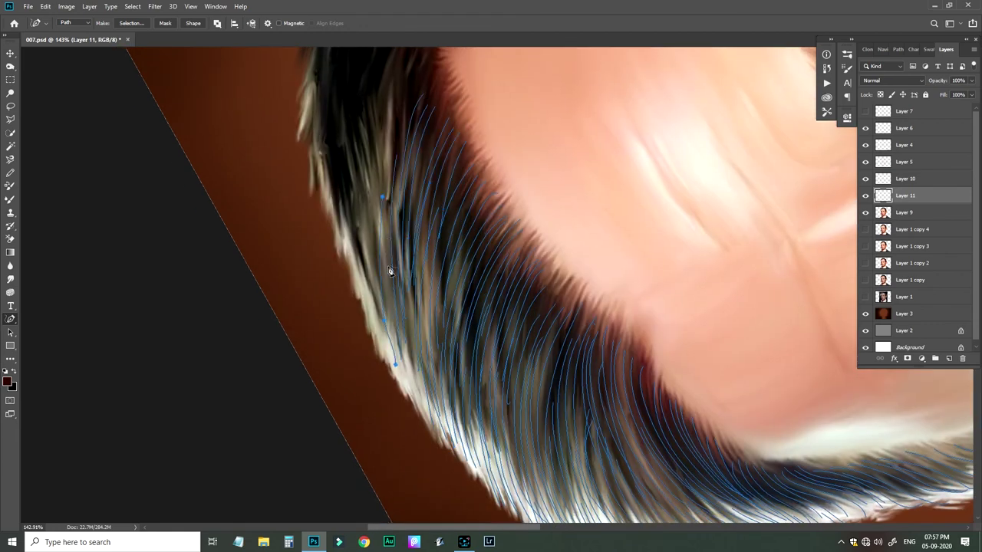
# Step: Fill the hair between the forehead hairline and the parting with shorter strand paths
pyautogui.moveTo(431, 245); pyautogui.dragTo(465, 343)
pyautogui.moveTo(480, 172)
pyautogui.mouseDown()
pyautogui.moveTo(445, 224)
pyautogui.moveTo(434, 215)
pyautogui.mouseUp()
pyautogui.moveTo(452, 145); pyautogui.dragTo(430, 235)
pyautogui.moveTo(431, 173); pyautogui.dragTo(419, 239)
pyautogui.moveTo(380, 270); pyautogui.dragTo(388, 303)
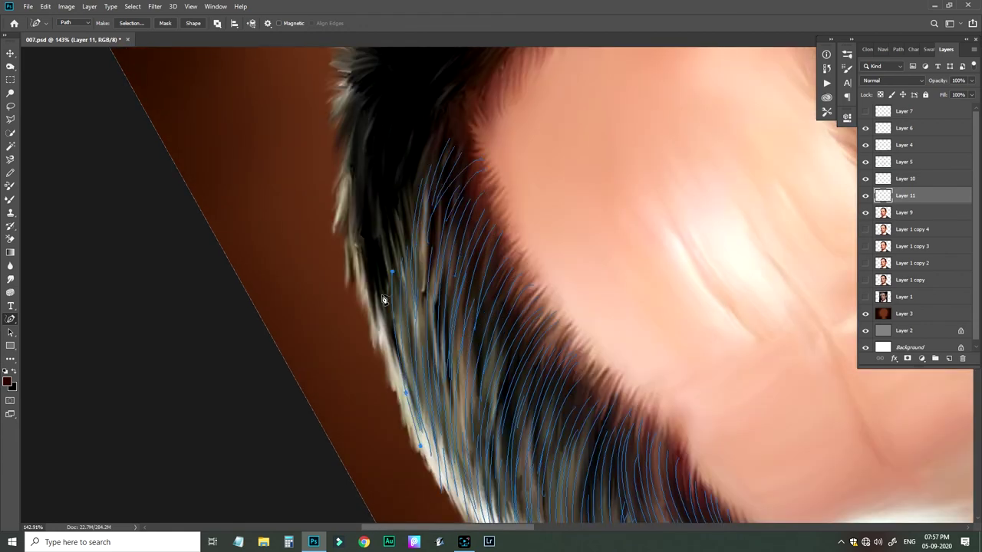
pyautogui.moveTo(399, 230); pyautogui.dragTo(403, 324)
pyautogui.moveTo(357, 242)
pyautogui.mouseDown()
pyautogui.moveTo(343, 338)
pyautogui.moveTo(360, 351)
pyautogui.mouseUp()
pyautogui.moveTo(387, 201); pyautogui.dragTo(381, 367)
pyautogui.moveTo(405, 193)
pyautogui.mouseDown()
pyautogui.moveTo(391, 331)
pyautogui.moveTo(411, 327)
pyautogui.mouseUp()
pyautogui.moveTo(425, 190); pyautogui.dragTo(413, 325)
pyautogui.moveTo(436, 187); pyautogui.dragTo(418, 291)
pyautogui.moveTo(455, 193); pyautogui.dragTo(435, 277)
# Step: Draw strand paths around the crown tuft and into the dark side hair beyond the parting
pyautogui.moveTo(384, 164)
pyautogui.mouseDown()
pyautogui.moveTo(384, 274)
pyautogui.moveTo(346, 337)
pyautogui.mouseUp()
pyautogui.moveTo(358, 250); pyautogui.dragTo(349, 330)
pyautogui.moveTo(361, 120)
pyautogui.mouseDown()
pyautogui.moveTo(338, 192)
pyautogui.moveTo(347, 356)
pyautogui.mouseUp()
pyautogui.moveTo(402, 204); pyautogui.dragTo(360, 364)
pyautogui.moveTo(440, 143); pyautogui.dragTo(381, 360)
pyautogui.moveTo(449, 159); pyautogui.dragTo(397, 354)
pyautogui.moveTo(501, 217); pyautogui.dragTo(428, 355)
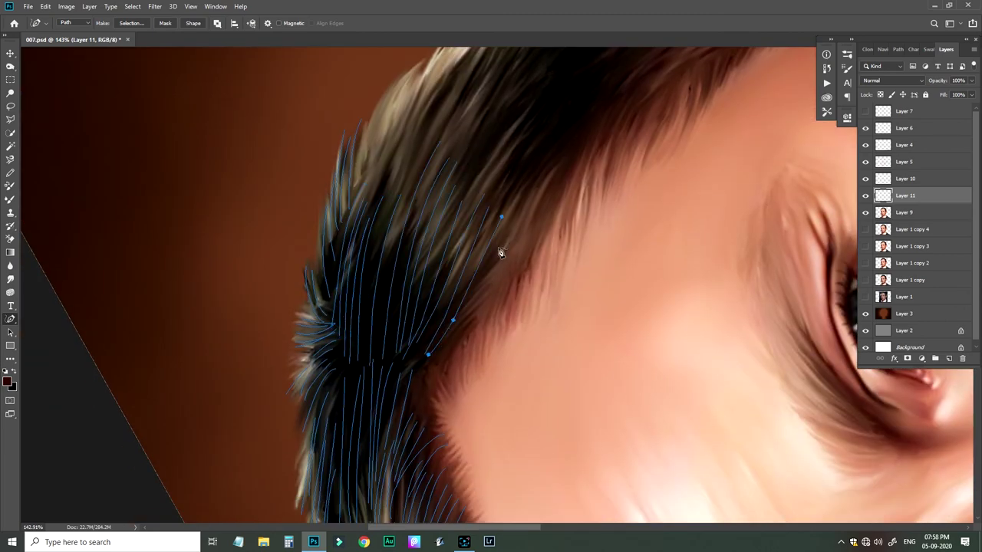
pyautogui.moveTo(491, 259); pyautogui.dragTo(421, 373)
pyautogui.moveTo(537, 253); pyautogui.dragTo(409, 347)
# Step: Draw strand paths through the near sideburn and along the near-side temple hairline
pyautogui.moveTo(662, 92); pyautogui.dragTo(577, 148)
pyautogui.moveTo(665, 105); pyautogui.dragTo(573, 188)
pyautogui.moveTo(563, 159); pyautogui.dragTo(542, 211)
pyautogui.moveTo(584, 112); pyautogui.dragTo(529, 209)
pyautogui.moveTo(555, 99); pyautogui.dragTo(462, 280)
pyautogui.moveTo(486, 169); pyautogui.dragTo(458, 280)
pyautogui.moveTo(465, 193)
pyautogui.mouseDown()
pyautogui.moveTo(443, 325)
pyautogui.moveTo(423, 338)
pyautogui.mouseUp()
pyautogui.moveTo(428, 243); pyautogui.dragTo(415, 358)
pyautogui.moveTo(414, 266); pyautogui.dragTo(399, 372)
pyautogui.moveTo(387, 303); pyautogui.dragTo(375, 395)
pyautogui.moveTo(375, 318); pyautogui.dragTo(341, 428)
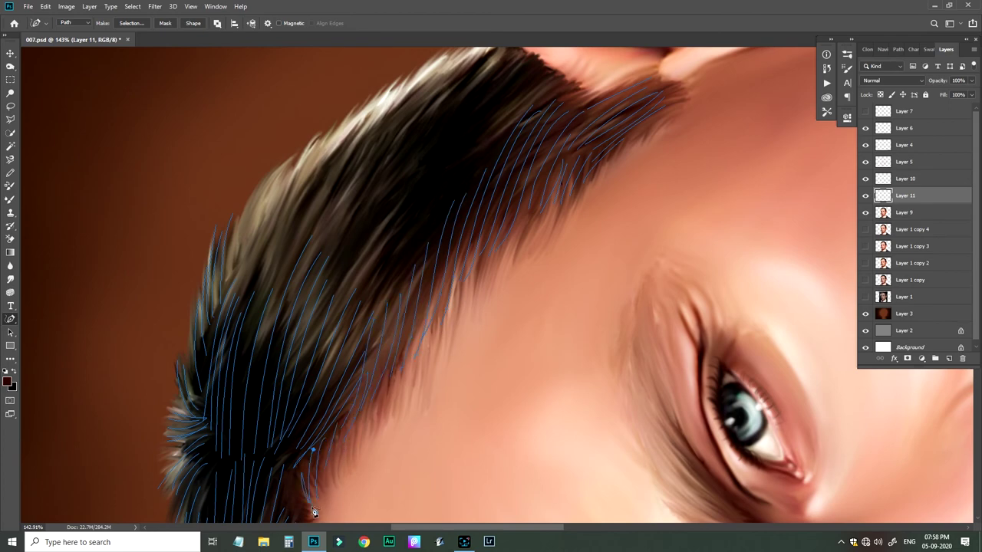
# Step: Fill the near-side hairline gaps with short strands and draw long strand paths down the hair above the near ear
pyautogui.scroll(-3, 314, 513)
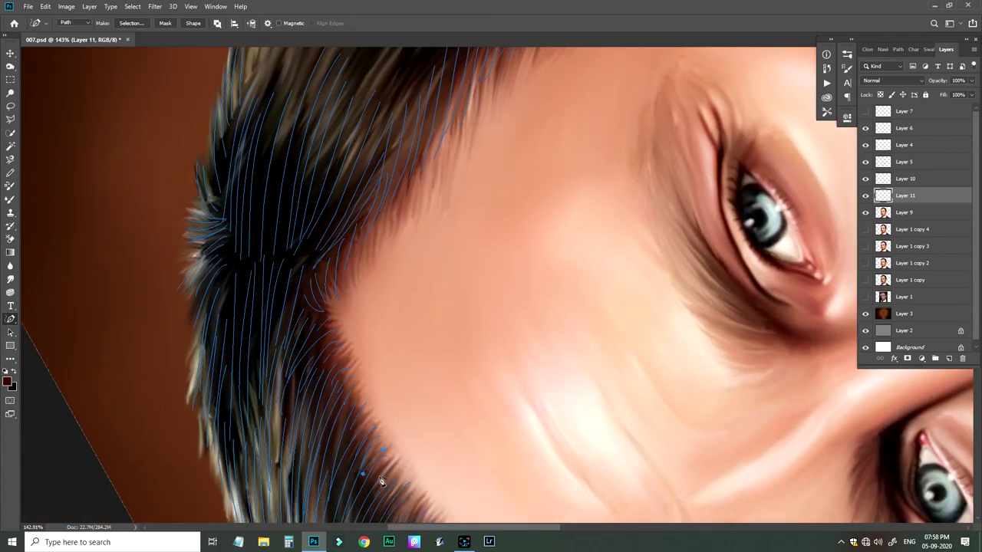
pyautogui.scroll(2, 381, 481)
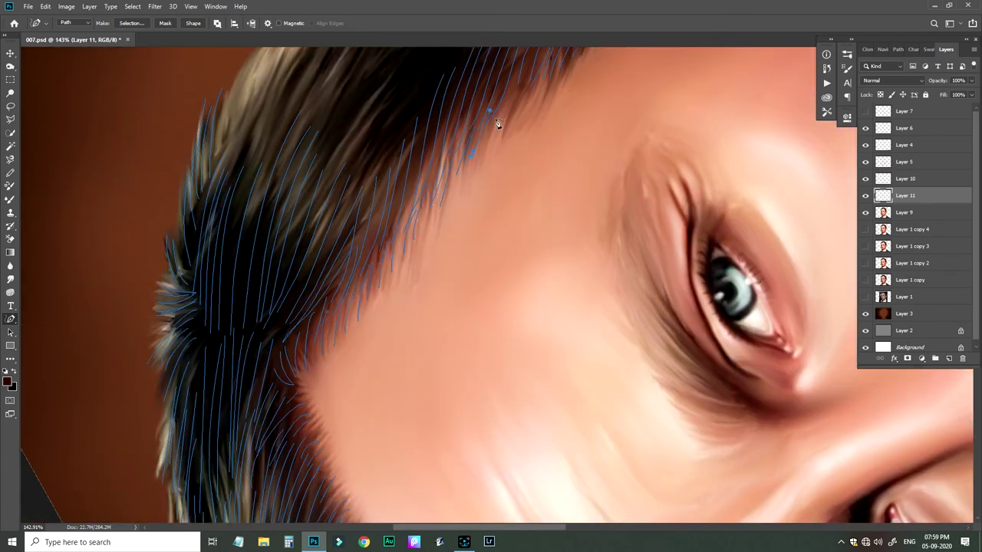
pyautogui.scroll(4, 496, 124)
pyautogui.moveTo(523, 125); pyautogui.dragTo(455, 217)
pyautogui.moveTo(510, 117)
pyautogui.mouseDown()
pyautogui.moveTo(381, 304)
pyautogui.moveTo(360, 308)
pyautogui.mouseUp()
pyautogui.moveTo(482, 100)
pyautogui.mouseDown()
pyautogui.moveTo(341, 335)
pyautogui.moveTo(332, 290)
pyautogui.mouseUp()
pyautogui.moveTo(451, 110); pyautogui.dragTo(305, 338)
pyautogui.moveTo(373, 238); pyautogui.dragTo(328, 361)
pyautogui.moveTo(383, 257); pyautogui.dragTo(352, 334)
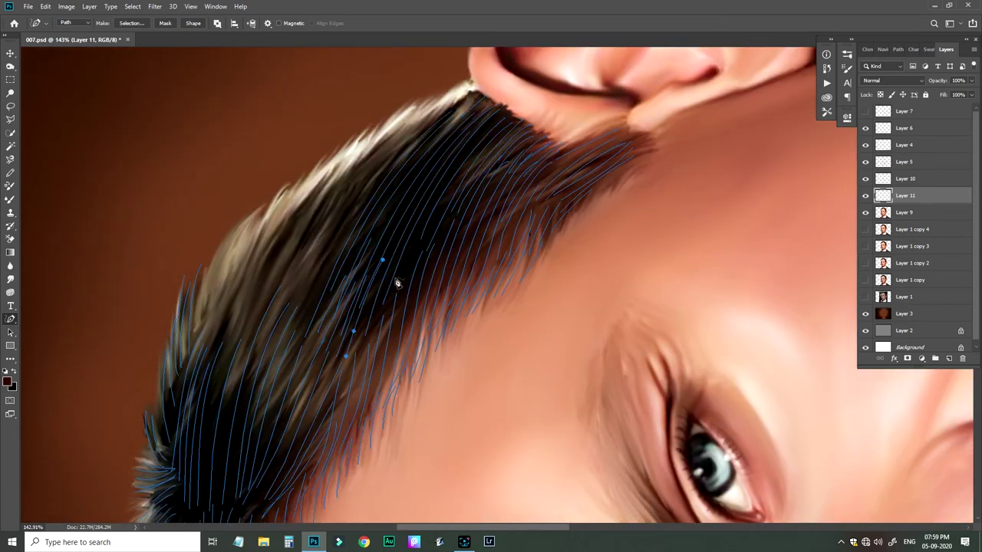
# Step: Fill the middle of the near-side hair with parallel strand paths from above the ear to the parting
pyautogui.moveTo(416, 246); pyautogui.dragTo(392, 320)
pyautogui.moveTo(438, 131); pyautogui.dragTo(294, 357)
pyautogui.moveTo(408, 129); pyautogui.dragTo(274, 327)
pyautogui.moveTo(302, 203); pyautogui.dragTo(225, 374)
pyautogui.moveTo(248, 286); pyautogui.dragTo(203, 466)
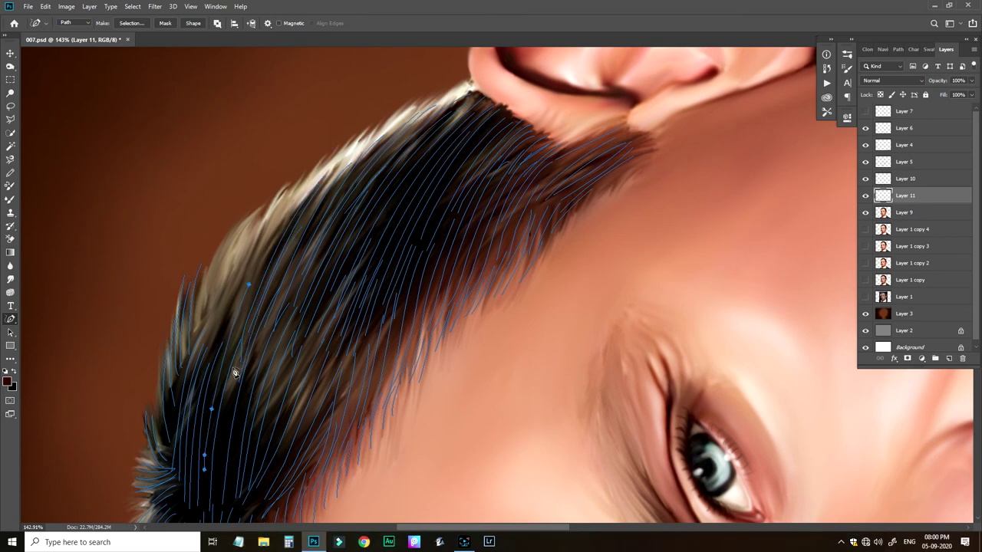
pyautogui.moveTo(236, 372); pyautogui.dragTo(224, 490)
pyautogui.moveTo(262, 333); pyautogui.dragTo(237, 484)
pyautogui.moveTo(282, 361); pyautogui.dragTo(266, 454)
pyautogui.moveTo(290, 339); pyautogui.dragTo(253, 445)
pyautogui.moveTo(321, 345); pyautogui.dragTo(289, 445)
pyautogui.moveTo(343, 339); pyautogui.dragTo(299, 443)
pyautogui.moveTo(448, 223); pyautogui.dragTo(415, 342)
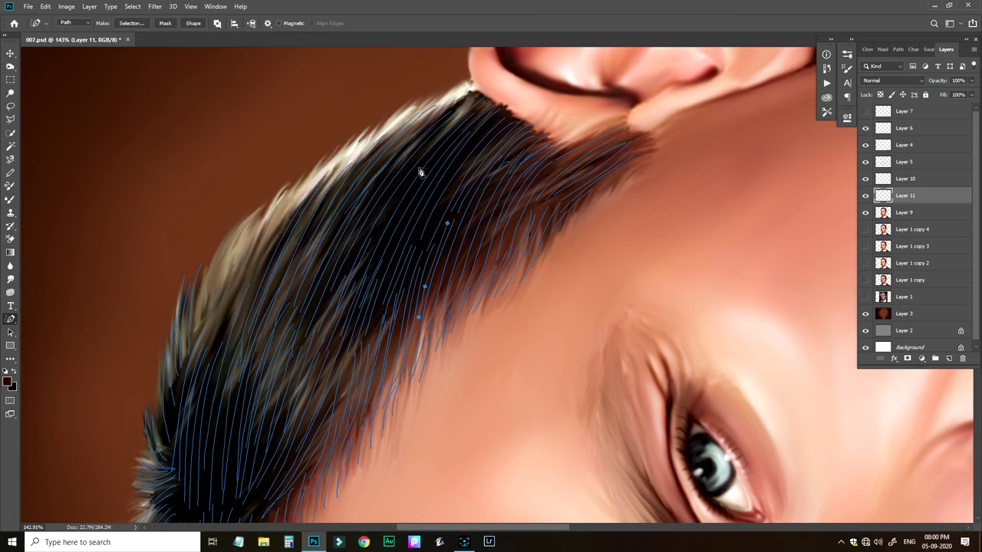
# Step: Draw the remaining strand paths along the light outer edge of the near-side hair
pyautogui.moveTo(420, 171); pyautogui.dragTo(366, 249)
pyautogui.moveTo(335, 161); pyautogui.dragTo(294, 207)
pyautogui.moveTo(280, 202); pyautogui.dragTo(223, 326)
pyautogui.moveTo(468, 85); pyautogui.dragTo(388, 135)
pyautogui.moveTo(382, 407); pyautogui.dragTo(399, 283)
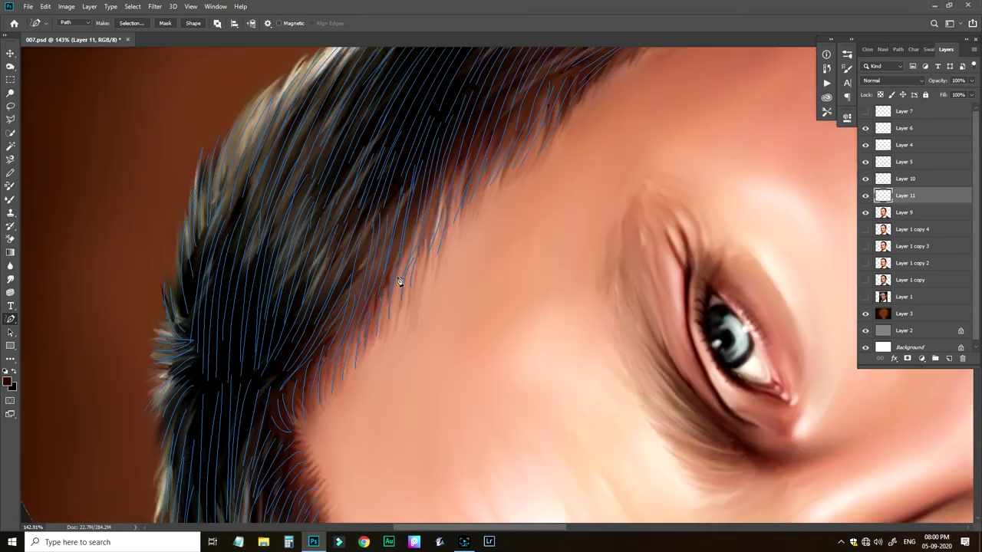
# Step: Reset the canvas rotation, draw strand paths at the nape behind the near ear, and add Layer 12
pyautogui.press('r')
pyautogui.press('Escape')
pyautogui.scroll(-10, 462, 296)
pyautogui.press('p')
pyautogui.scroll(7, 529, 445)
pyautogui.moveTo(541, 479); pyautogui.dragTo(502, 379)
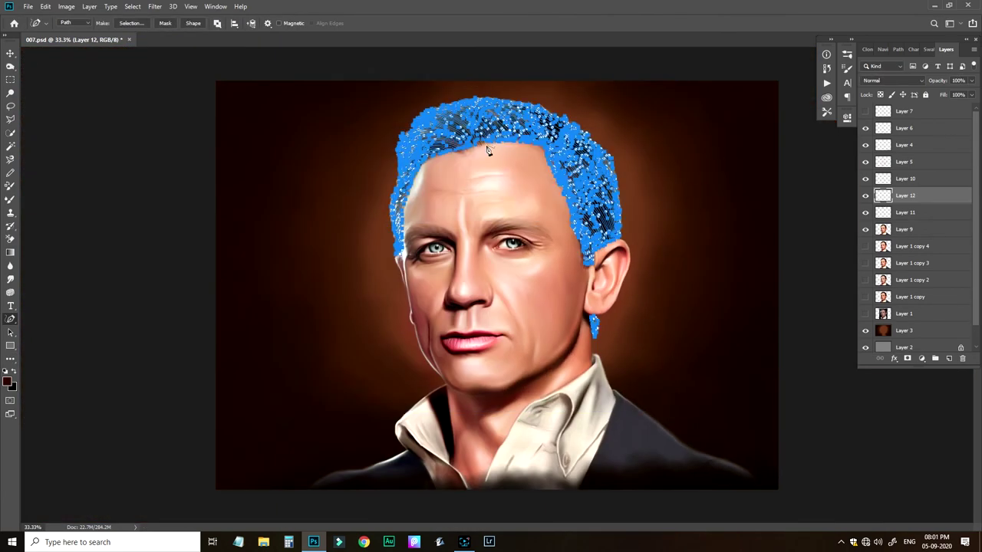
# Step: Set up the brush and stroke all the hair paths in dark red on Layer 12
pyautogui.press('b')
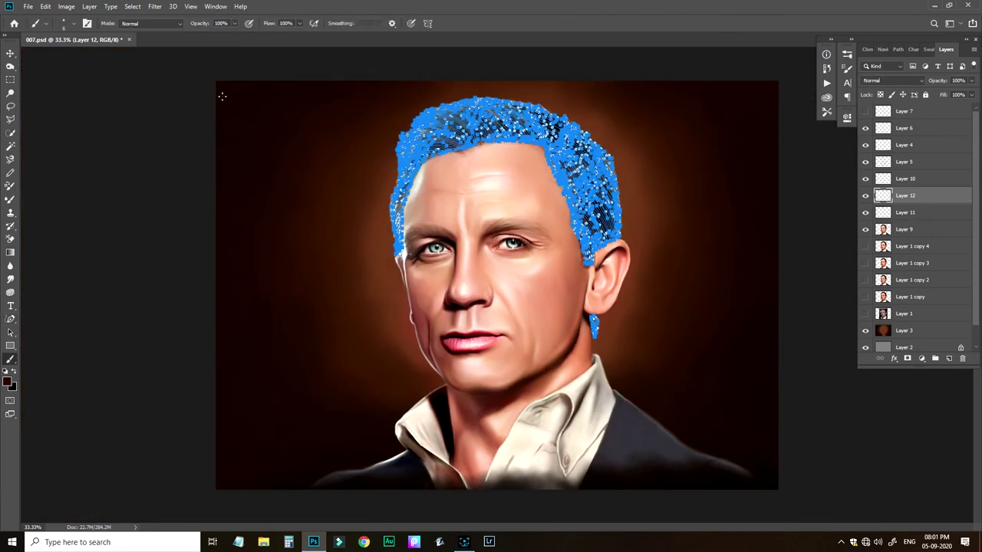
pyautogui.rightClick(543, 129)
pyautogui.rightClick(465, 204)
pyautogui.click(276, 291)
pyautogui.press('p')
pyautogui.rightClick(448, 125)
pyautogui.click(482, 193)
pyautogui.click(558, 158)
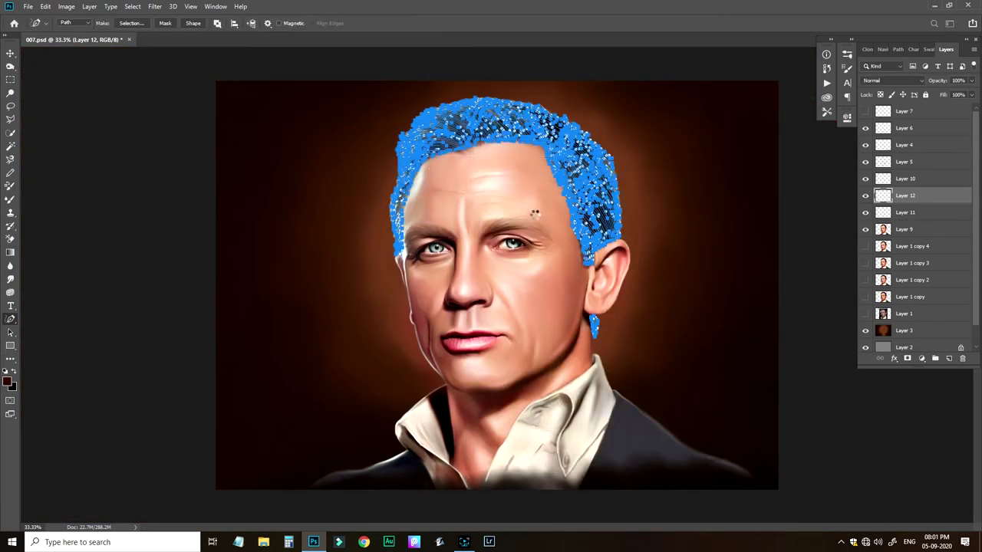
# Step: Stroke all the hair paths in white on Layer 12 and dismiss the paths
pyautogui.press('x')
pyautogui.rightClick(520, 123)
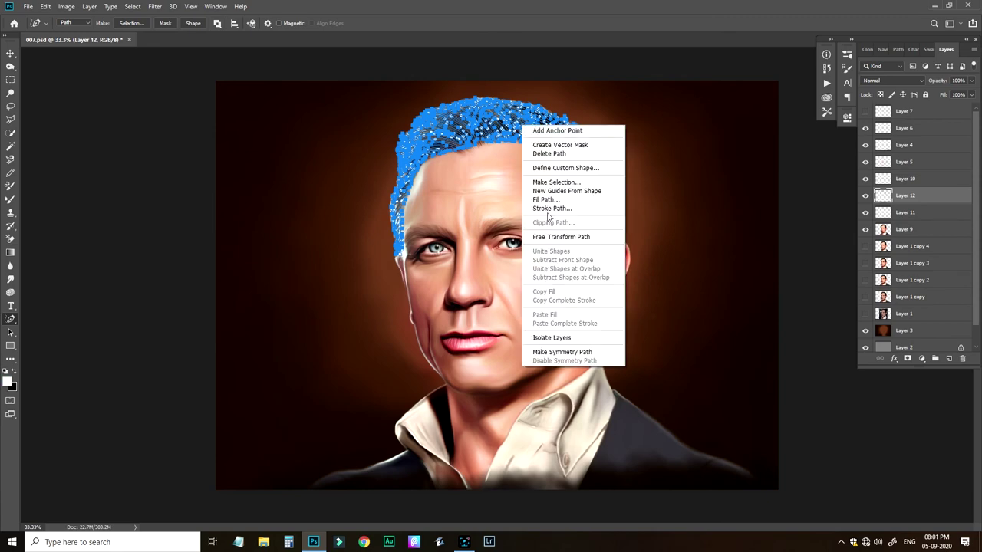
pyautogui.click(548, 209)
pyautogui.click(559, 159)
pyautogui.press('Return')
# Step: Lock Layer 12's transparent pixels and tint the white strands with soft brush strokes in colours sampled from the hair
pyautogui.press('z')
pyautogui.click(615, 199)
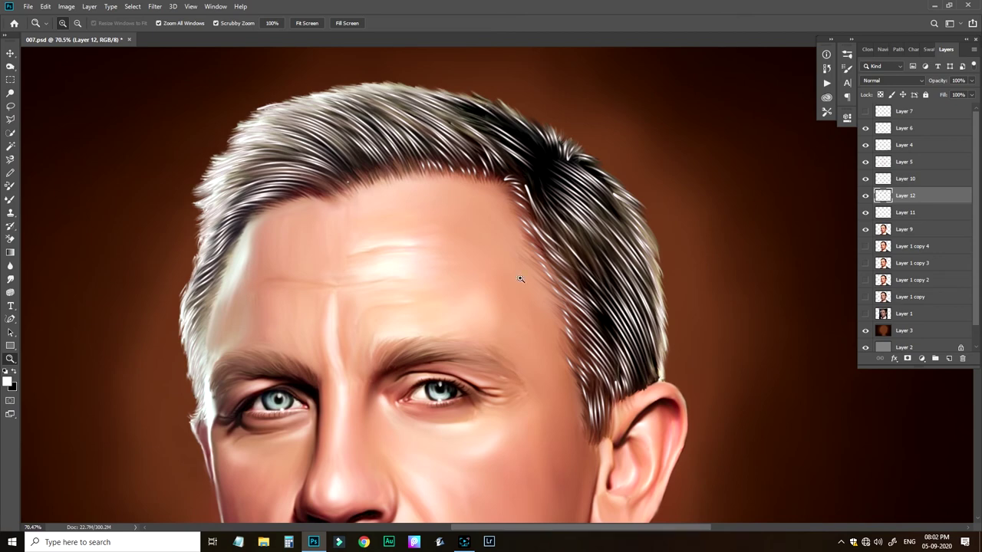
pyautogui.press('b')
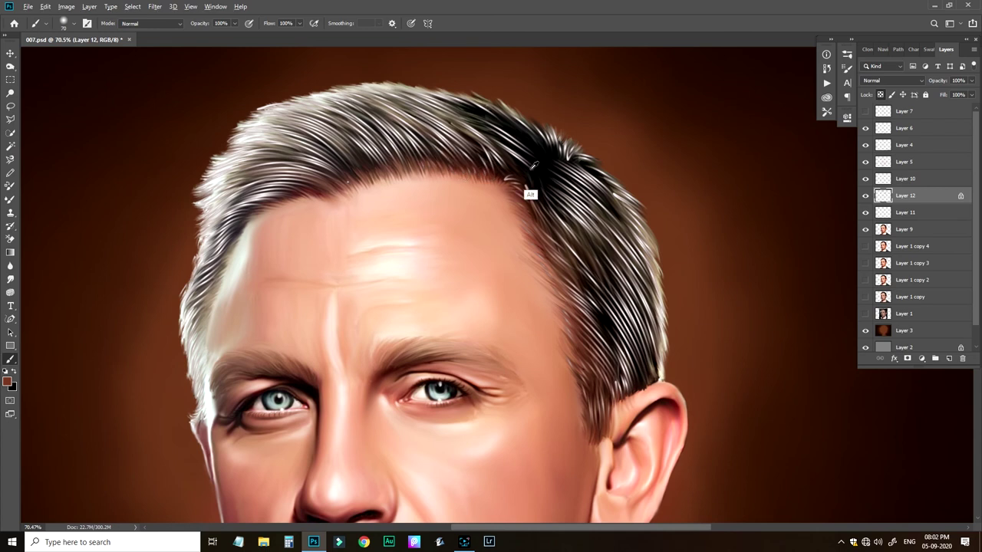
pyautogui.keyDown('alt'); pyautogui.click(530, 168); pyautogui.keyUp('alt')
pyautogui.keyDown('alt'); pyautogui.click(222, 265); pyautogui.keyUp('alt')
pyautogui.moveTo(572, 197)
pyautogui.mouseDown()
pyautogui.moveTo(644, 311)
pyautogui.moveTo(618, 392)
pyautogui.moveTo(631, 351)
pyautogui.moveTo(595, 242)
pyautogui.mouseUp()
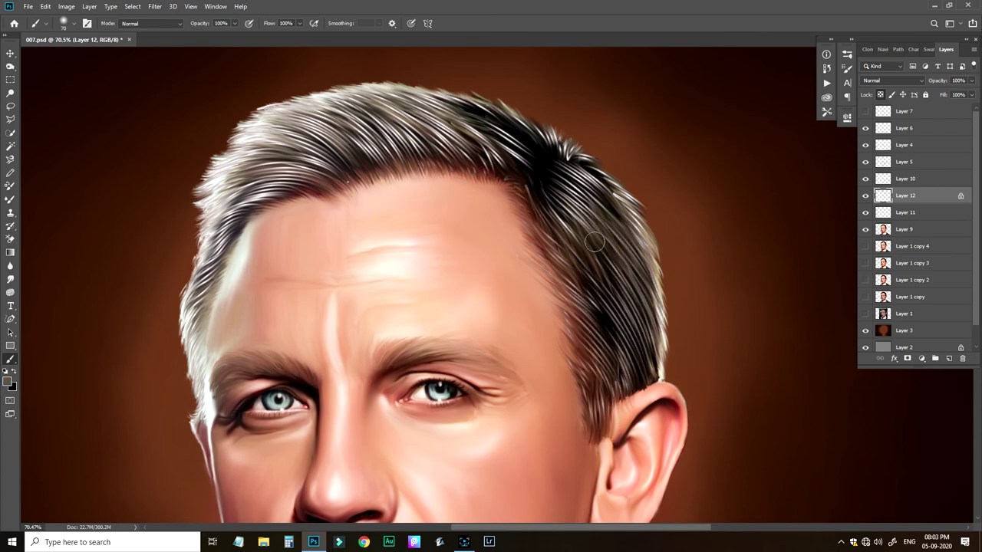
pyautogui.moveTo(694, 261); pyautogui.dragTo(765, 337)
pyautogui.moveTo(591, 232)
pyautogui.mouseDown()
pyautogui.moveTo(619, 214)
pyautogui.moveTo(449, 190)
pyautogui.moveTo(322, 230)
pyautogui.moveTo(270, 376)
pyautogui.moveTo(376, 250)
pyautogui.moveTo(602, 220)
pyautogui.moveTo(383, 188)
pyautogui.moveTo(292, 276)
pyautogui.moveTo(265, 385)
pyautogui.moveTo(337, 205)
pyautogui.moveTo(625, 226)
pyautogui.mouseUp()
pyautogui.scroll(-2, 625, 227)
pyautogui.hscroll(2, 625, 227)
# Step: Preview other blend modes for Layer 12, keep Normal, and lower the layer's opacity to 52%
pyautogui.click(917, 81)
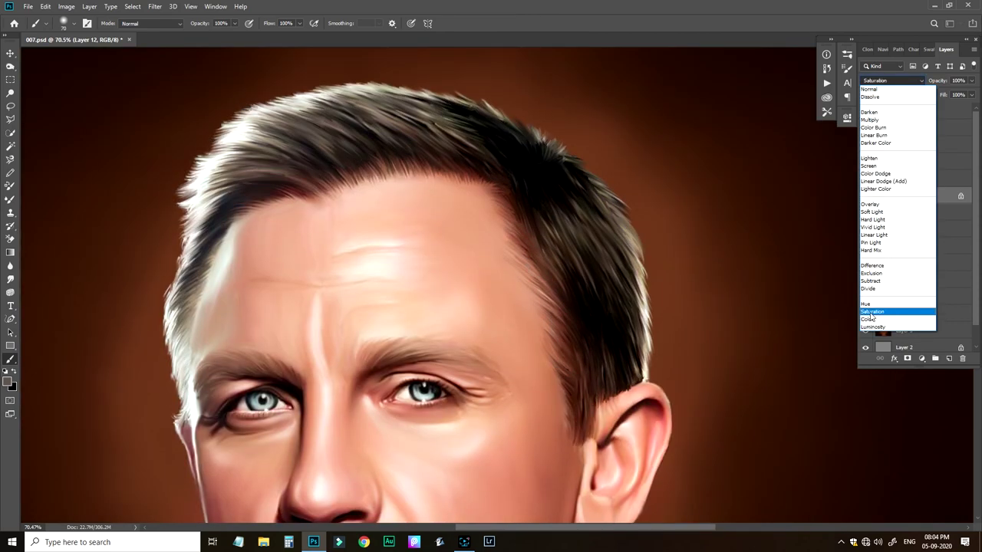
pyautogui.click(757, 258)
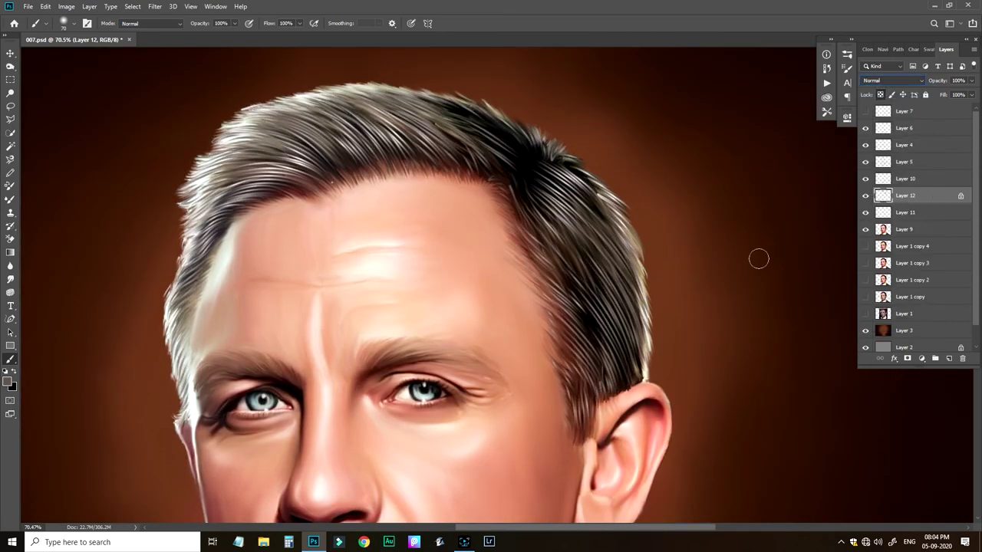
pyautogui.moveTo(972, 82); pyautogui.dragTo(951, 92)
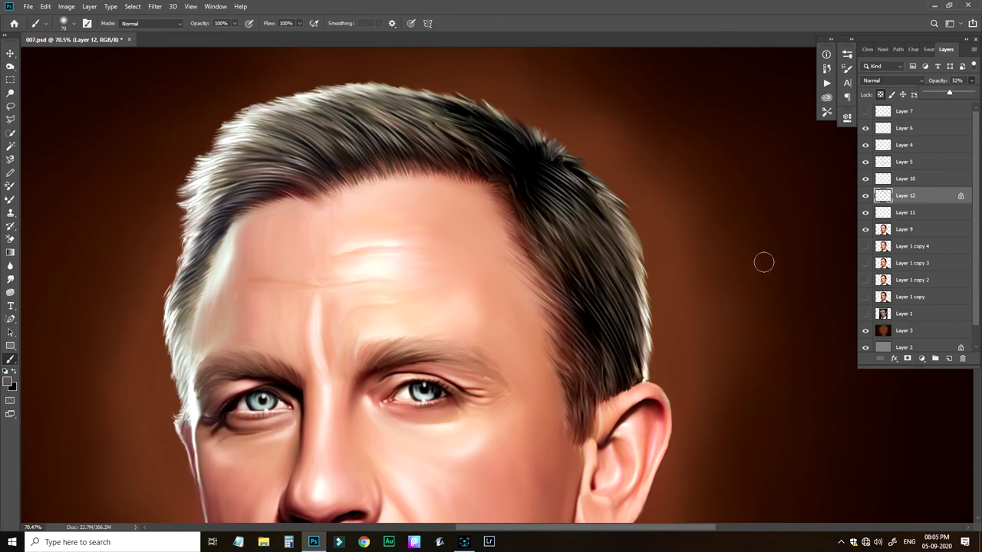
pyautogui.hotkey('ctrl', '0')
pyautogui.click(866, 195)
pyautogui.click(865, 195)
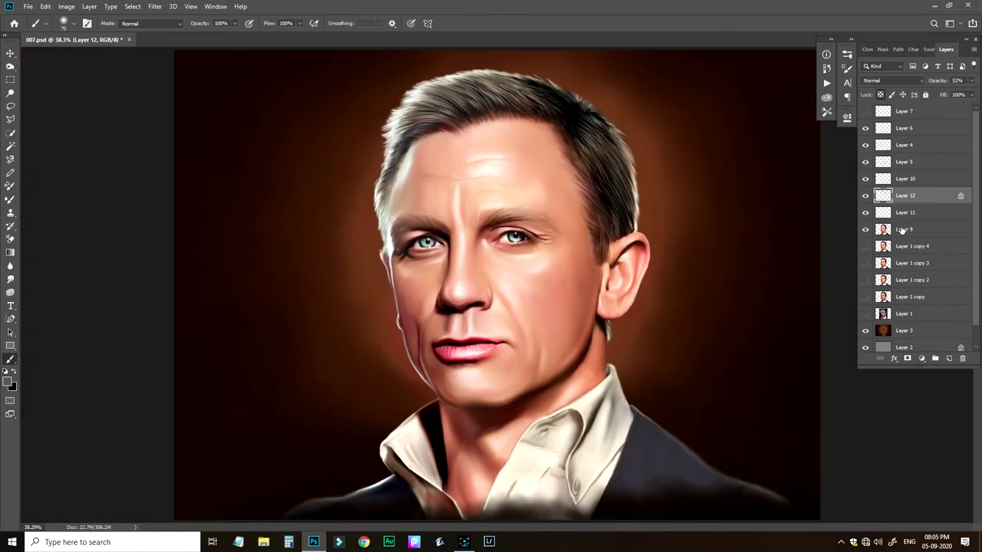
# Step: Try Multiply as Layer 12's blend mode, compare the hair with and without the layer, and undo the change
pyautogui.click(890, 81)
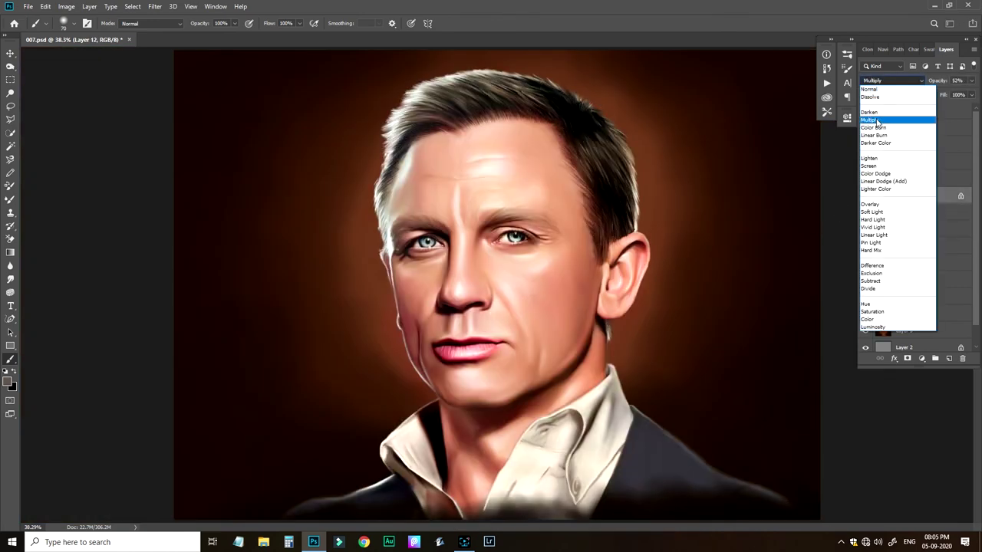
pyautogui.click(877, 121)
pyautogui.click(866, 196)
pyautogui.click(865, 197)
pyautogui.hotkey('ctrl', 'z')
# Step: Unlock Layer 12's transparent pixels and soften its strands with a Gaussian Blur of 1.0 pixel radius
pyautogui.hotkey('ctrl', 'space')
pyautogui.moveTo(412, 79); pyautogui.dragTo(497, 131)
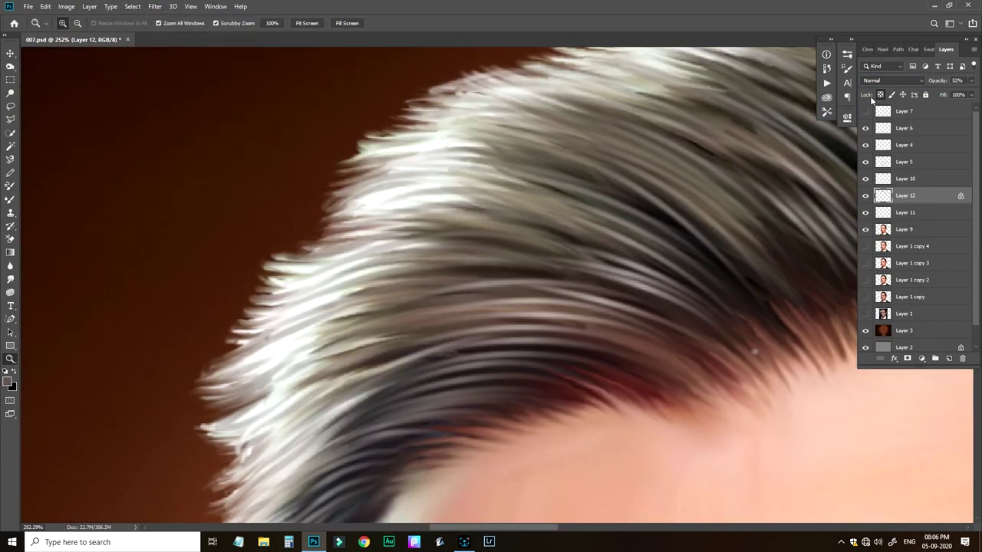
pyautogui.click(880, 95)
pyautogui.click(155, 7)
pyautogui.moveTo(171, 123)
pyautogui.click(299, 141)
pyautogui.click(155, 7)
pyautogui.click(304, 160)
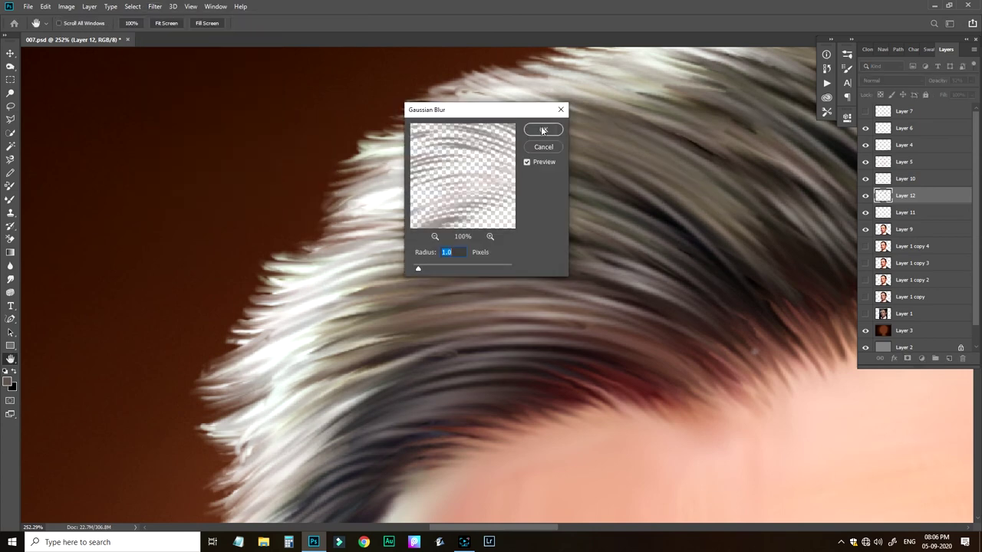
pyautogui.click(542, 130)
# Step: On Layer 9, darken the base of the near-side hair with a black tone using a soft 100 px brush
pyautogui.hotkey('ctrl', '-')
pyautogui.hotkey('ctrl', '-')
pyautogui.hotkey('ctrl', '-')
pyautogui.hotkey('ctrl', '-')
pyautogui.hotkey('ctrl', '-')
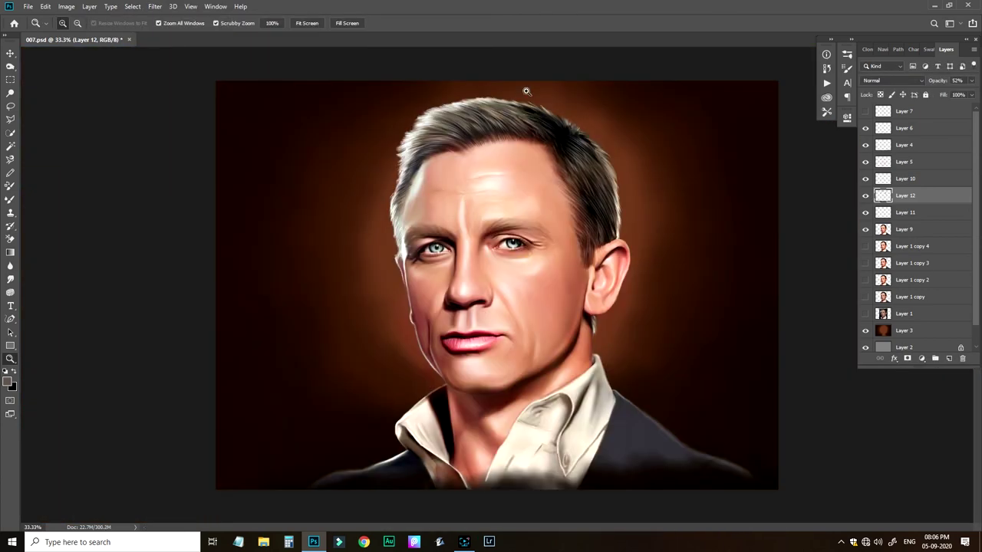
pyautogui.moveTo(526, 96); pyautogui.dragTo(571, 119)
pyautogui.click(910, 229)
pyautogui.press('b')
pyautogui.keyDown('alt'); pyautogui.click(625, 221); pyautogui.keyUp('alt')
pyautogui.moveTo(465, 146)
pyautogui.mouseDown()
pyautogui.moveTo(297, 146)
pyautogui.moveTo(376, 146)
pyautogui.moveTo(309, 153)
pyautogui.moveTo(300, 235)
pyautogui.moveTo(613, 239)
pyautogui.mouseUp()
pyautogui.press(']')
pyautogui.press(']')
pyautogui.press(']')
pyautogui.moveTo(674, 471)
pyautogui.mouseDown()
pyautogui.moveTo(547, 342)
pyautogui.moveTo(620, 468)
pyautogui.mouseUp()
pyautogui.moveTo(665, 272); pyautogui.dragTo(480, 149)
pyautogui.moveTo(510, 184)
pyautogui.mouseDown()
pyautogui.moveTo(552, 346)
pyautogui.moveTo(508, 406)
pyautogui.moveTo(535, 292)
pyautogui.mouseUp()
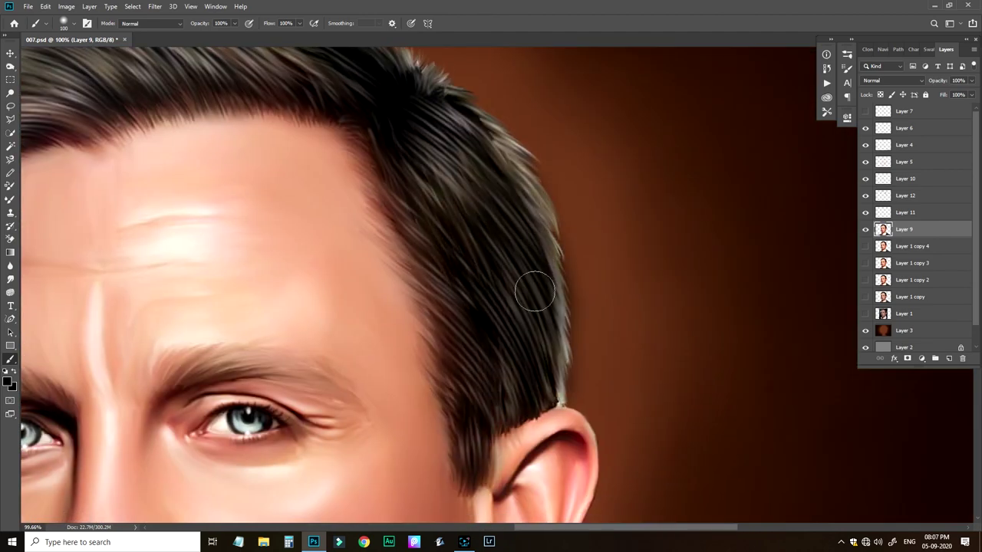
# Step: Darken the hair base along the top and front hairline on Layer 9 with a smaller 50 px brush
pyautogui.scroll(2, 534, 292)
pyautogui.hscroll(-3, 534, 292)
pyautogui.press('[')
pyautogui.press('[')
pyautogui.press('[')
pyautogui.press('[')
pyautogui.press('[')
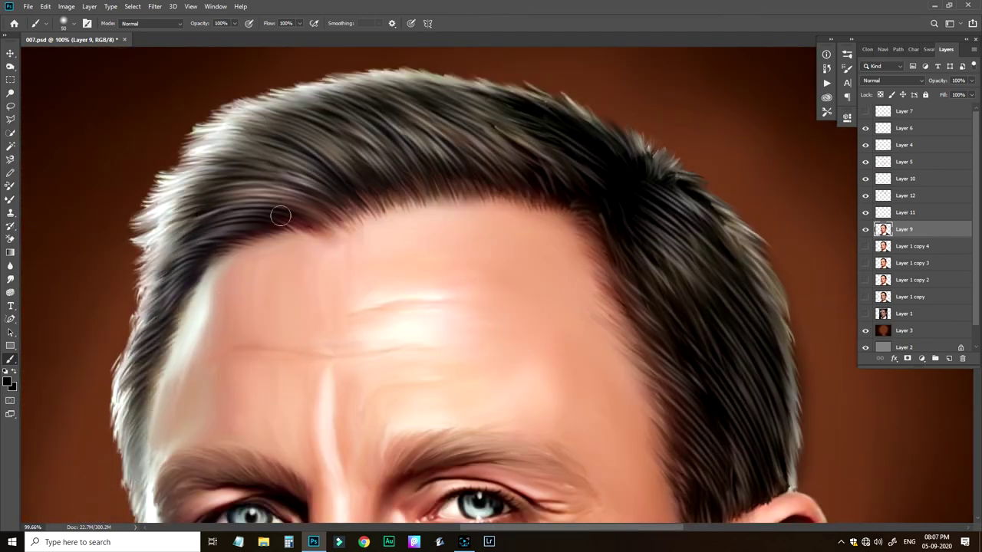
# Step: Increase the contrast of Layer 12's strands with Levels by bringing the black and white input points inward
pyautogui.hotkey('ctrl', '-')
pyautogui.hotkey('ctrl', '-')
pyautogui.hotkey('ctrl', '-')
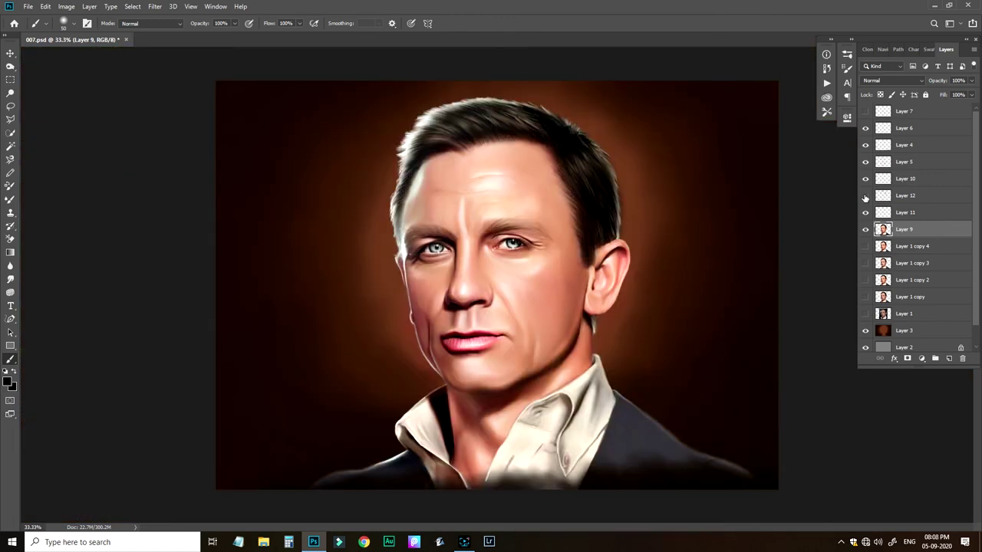
pyautogui.click(865, 198)
pyautogui.click(906, 197)
pyautogui.hotkey('ctrl', 'l')
pyautogui.moveTo(650, 284); pyautogui.dragTo(676, 285)
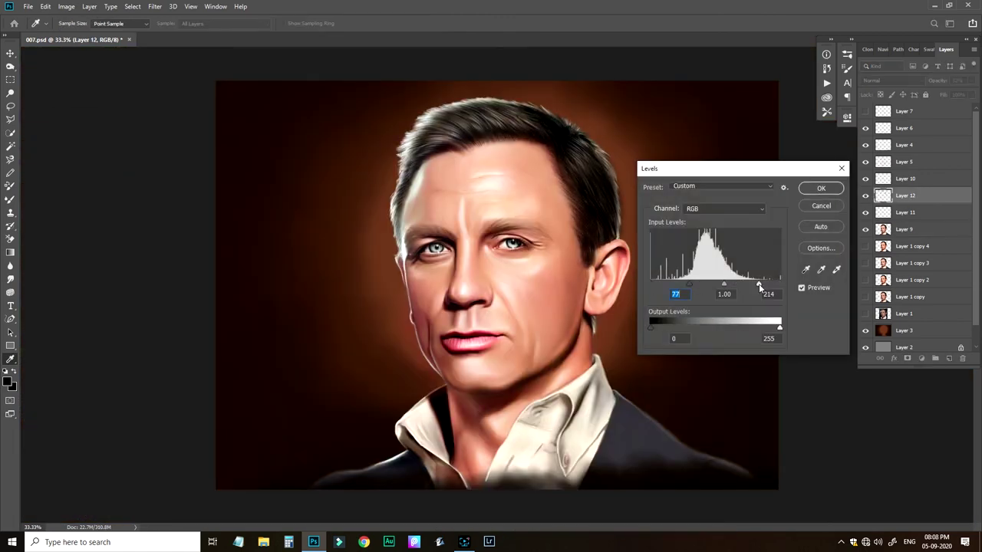
pyautogui.moveTo(759, 286); pyautogui.dragTo(751, 286)
pyautogui.moveTo(690, 285); pyautogui.dragTo(698, 286)
pyautogui.press('Return')
# Step: Erase stray pixels on Layer 9 along the outer hair edge at the far-side temple
pyautogui.moveTo(493, 150); pyautogui.dragTo(545, 110)
pyautogui.moveTo(439, 84); pyautogui.dragTo(484, 104)
pyautogui.moveTo(521, 310); pyautogui.dragTo(539, 219)
pyautogui.press('e')
pyautogui.click(904, 229)
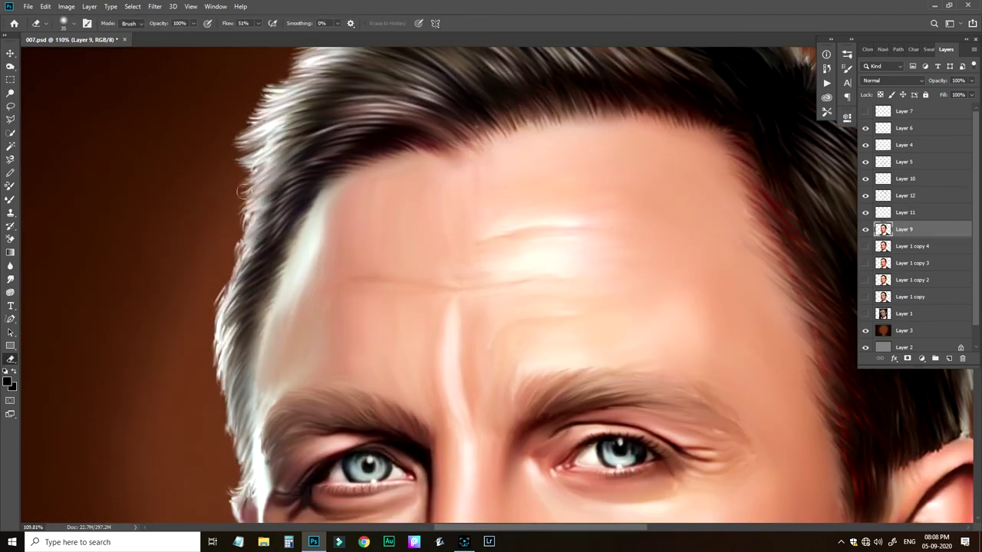
pyautogui.moveTo(228, 265); pyautogui.dragTo(241, 234)
# Step: Smudge the far-side hair edge on Layer 9 at 60% strength without Finger Painting, checking it with the backdrop hidden
pyautogui.click(10, 279)
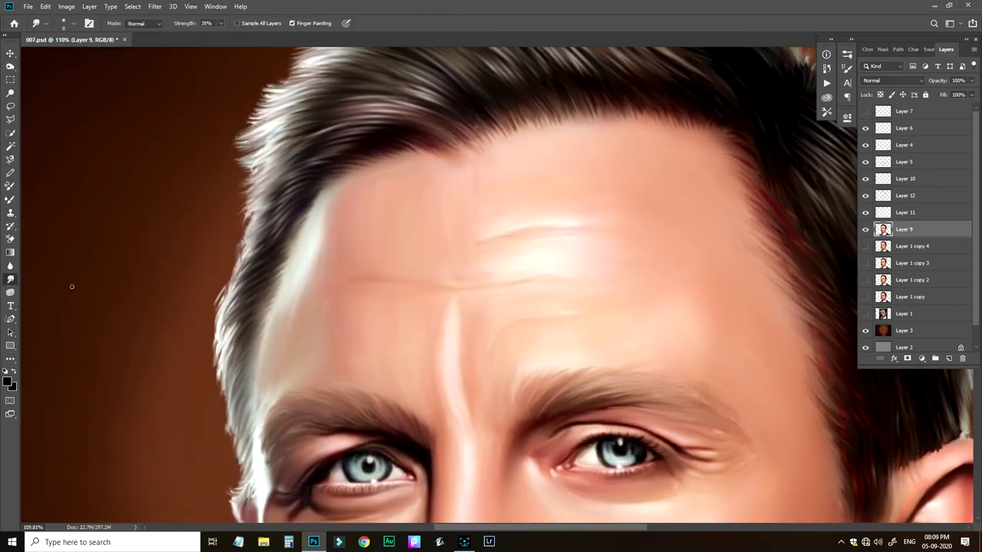
pyautogui.click(292, 23)
pyautogui.click(221, 23)
pyautogui.moveTo(219, 35); pyautogui.dragTo(234, 35)
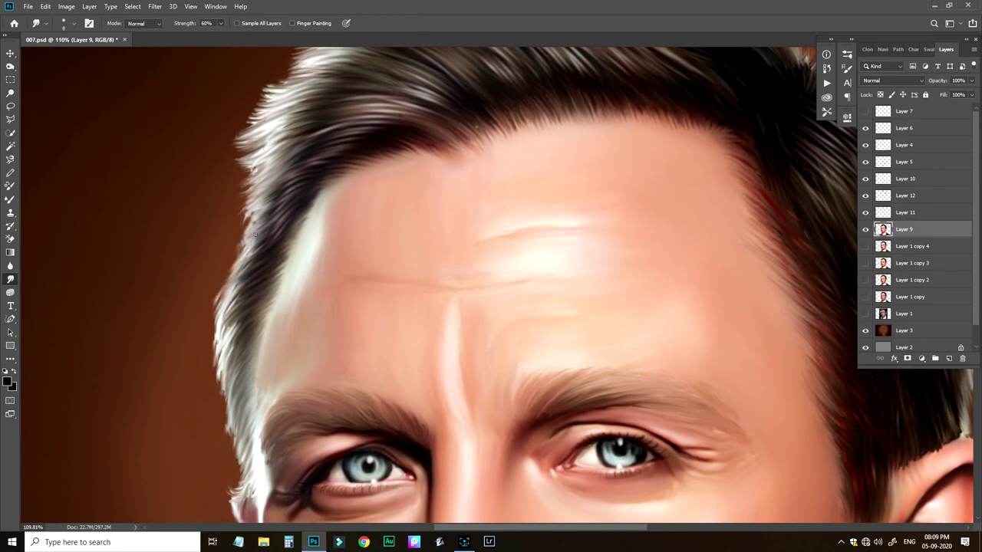
pyautogui.click(867, 231)
pyautogui.click(866, 331)
pyautogui.click(866, 230)
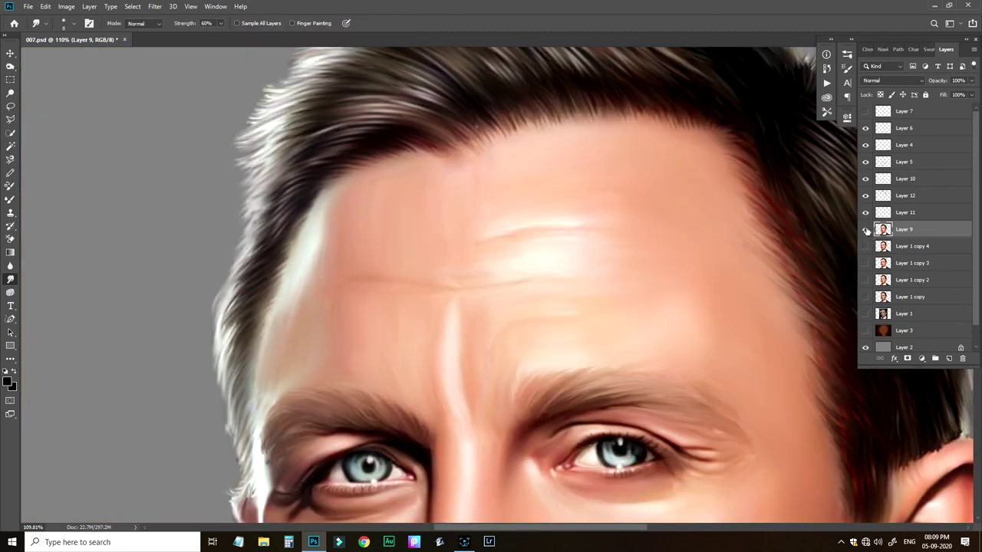
pyautogui.click(866, 330)
pyautogui.moveTo(230, 437); pyautogui.dragTo(272, 403)
pyautogui.moveTo(301, 186); pyautogui.dragTo(302, 301)
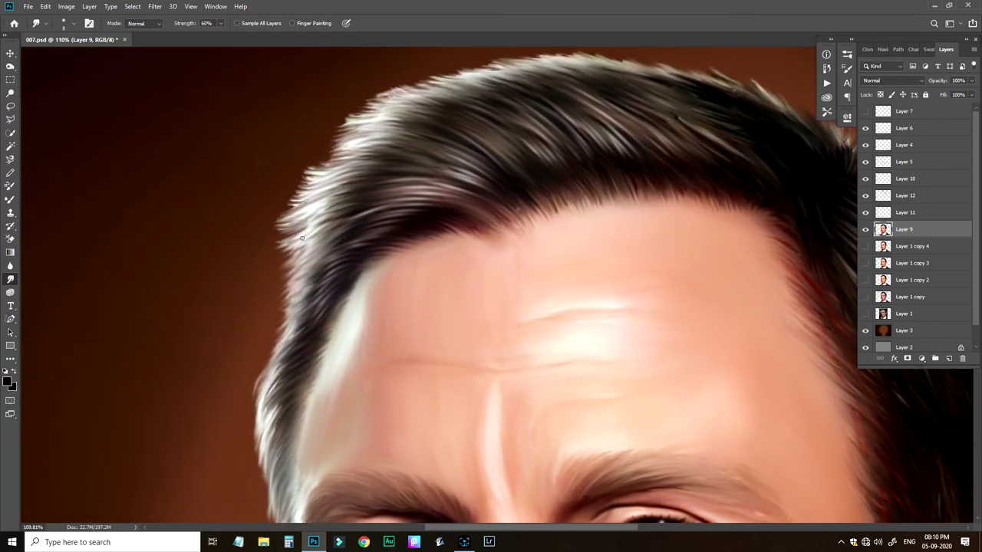
# Step: Smudge the remaining outer hair edge on Layer 9 over the crown and down the far side into fine tips
pyautogui.scroll(3, 330, 132)
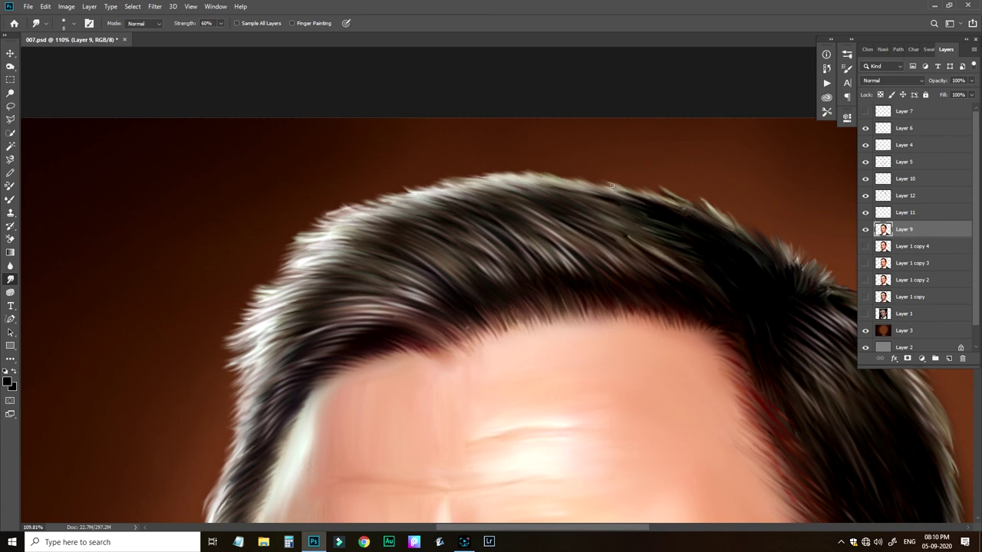
pyautogui.moveTo(679, 228); pyautogui.dragTo(531, 196)
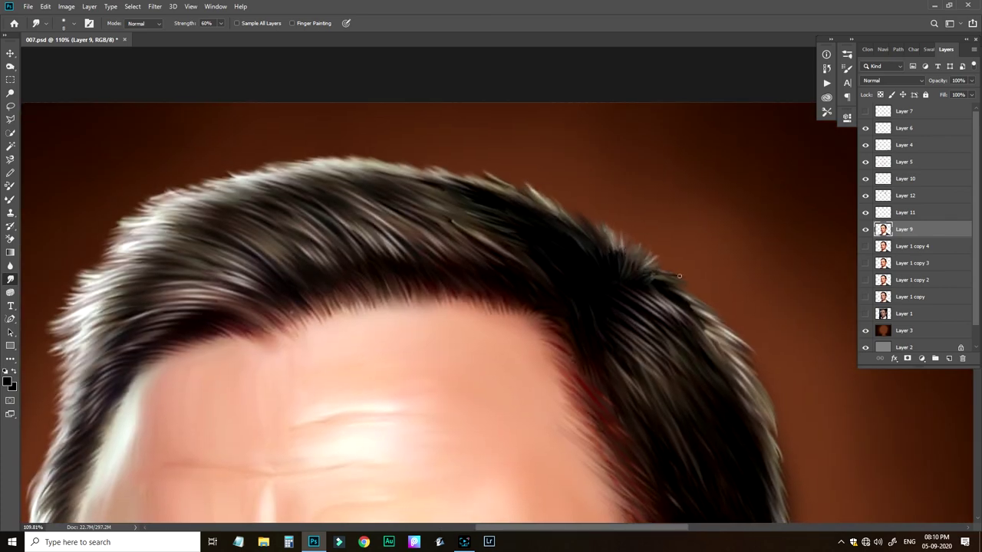
pyautogui.moveTo(636, 326); pyautogui.dragTo(748, 243)
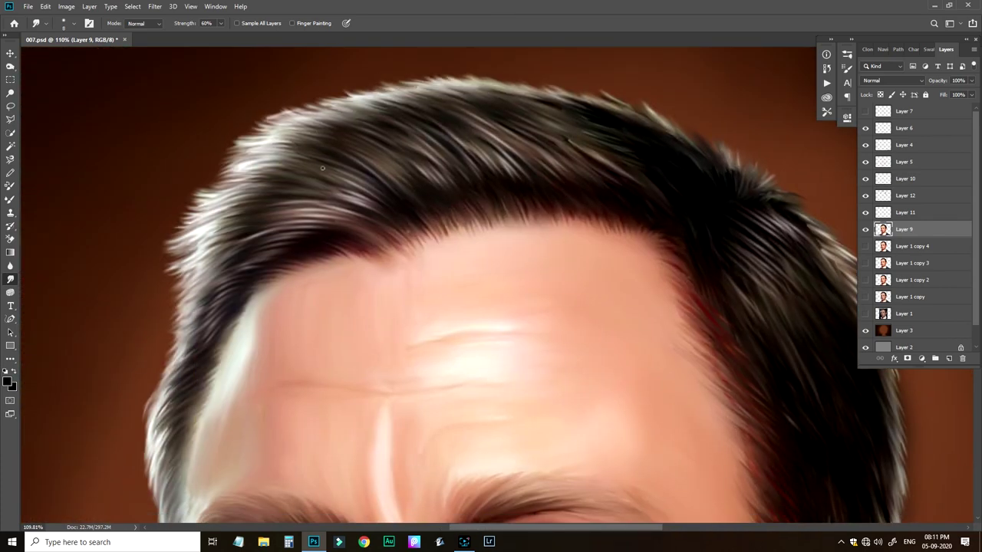
pyautogui.click(875, 198)
pyautogui.click(903, 229)
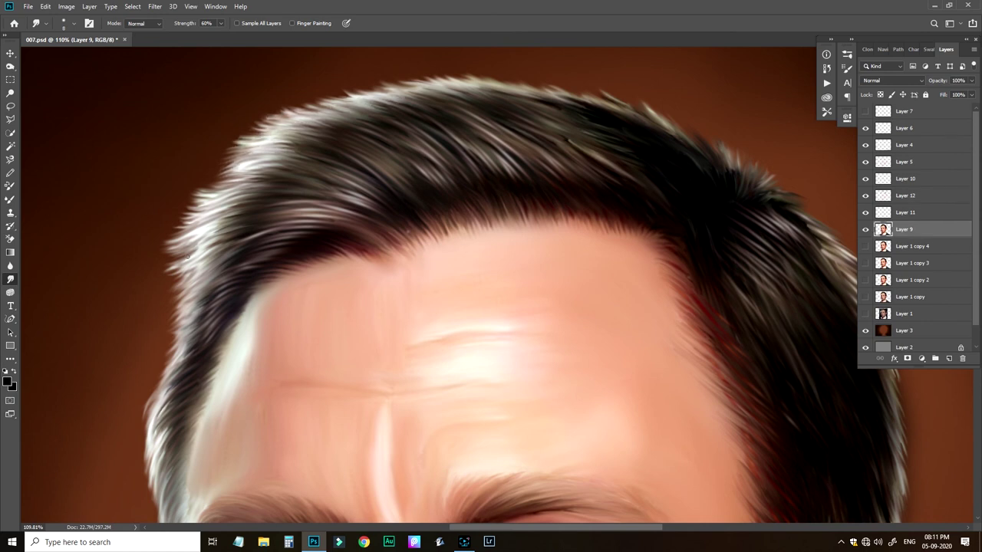
pyautogui.scroll(-2, 168, 315)
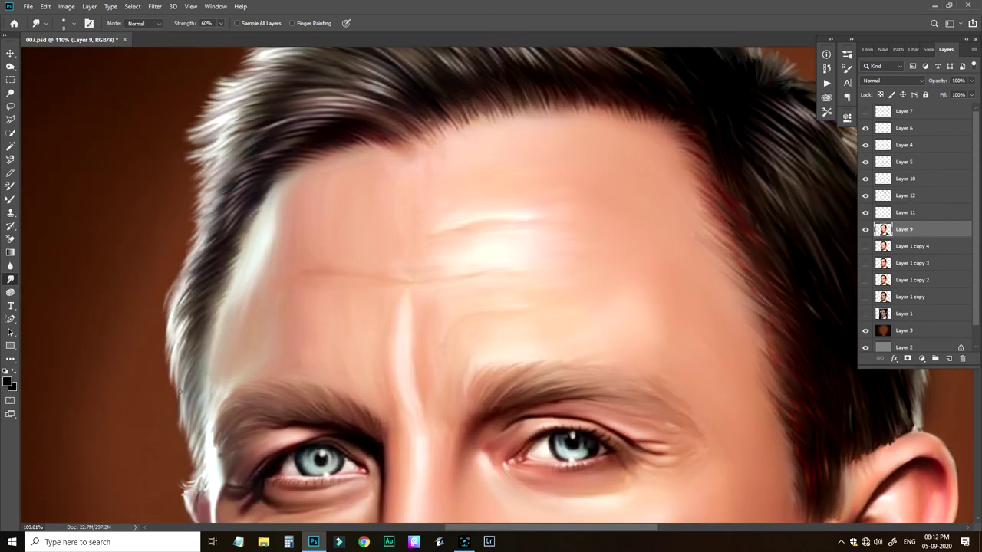
pyautogui.scroll(3, 169, 322)
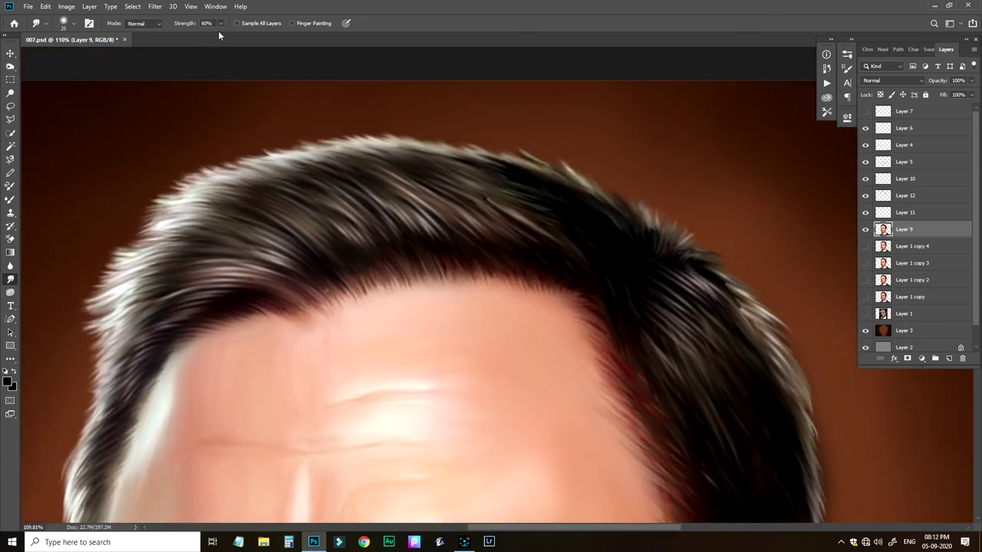
# Step: Lock Layer 12's transparent pixels and paint over the red strands at the near-side hairline with a 50 px brush
pyautogui.press('3')
pyautogui.press('8')
pyautogui.moveTo(570, 452); pyautogui.dragTo(461, 252)
pyautogui.keyDown('ctrl'); pyautogui.click(610, 273); pyautogui.keyUp('ctrl')
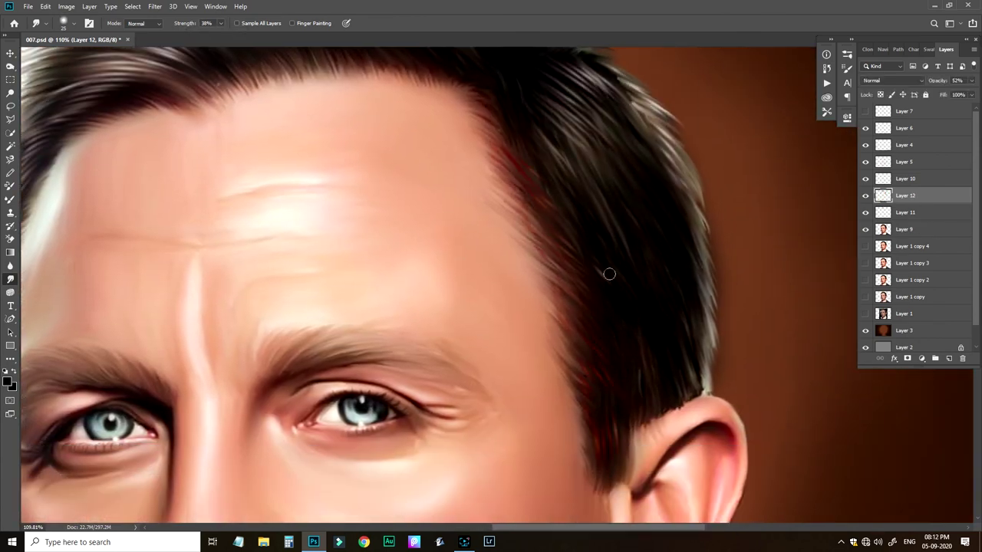
pyautogui.press('b')
pyautogui.moveTo(559, 180); pyautogui.dragTo(543, 134)
pyautogui.moveTo(612, 220); pyautogui.dragTo(591, 296)
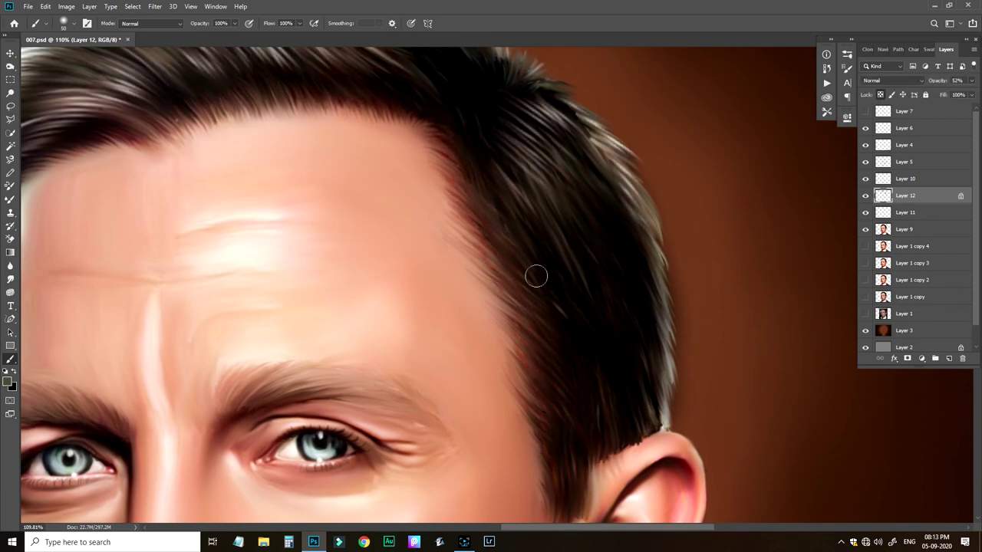
# Step: Tint Layer 12's strands across the near-side hair and crown with brownish-grey hair tones
pyautogui.moveTo(536, 276); pyautogui.dragTo(542, 164)
pyautogui.moveTo(619, 200); pyautogui.dragTo(630, 224)
pyautogui.moveTo(644, 165); pyautogui.dragTo(647, 298)
pyautogui.moveTo(607, 225); pyautogui.dragTo(637, 265)
pyautogui.moveTo(494, 101)
pyautogui.mouseDown()
pyautogui.moveTo(532, 228)
pyautogui.moveTo(611, 266)
pyautogui.mouseUp()
pyautogui.moveTo(565, 348); pyautogui.dragTo(662, 249)
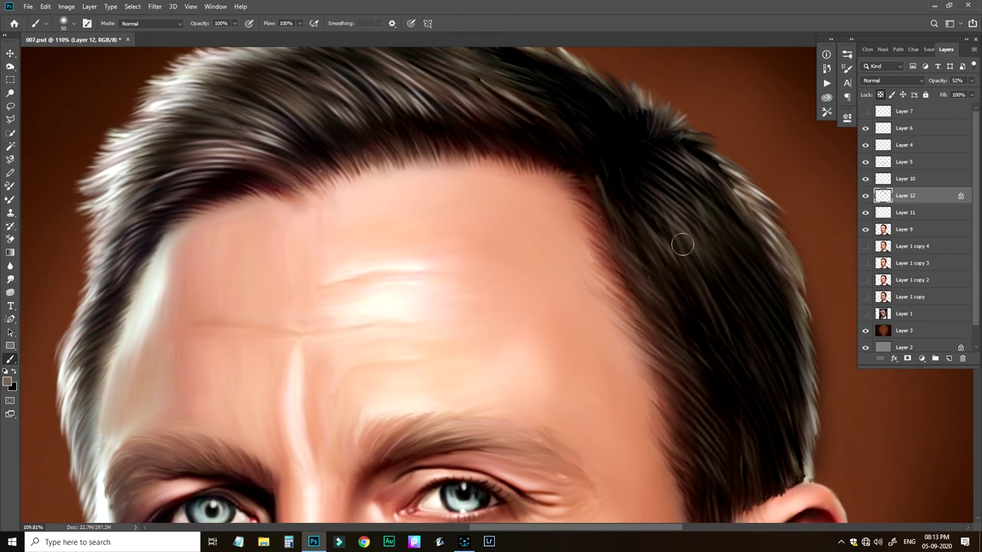
# Step: Brighten Layer 12's strands across the top of the hair with a 175 px white brush
pyautogui.scroll(-2, 679, 276)
pyautogui.hscroll(1, 679, 277)
pyautogui.scroll(-4, 678, 320)
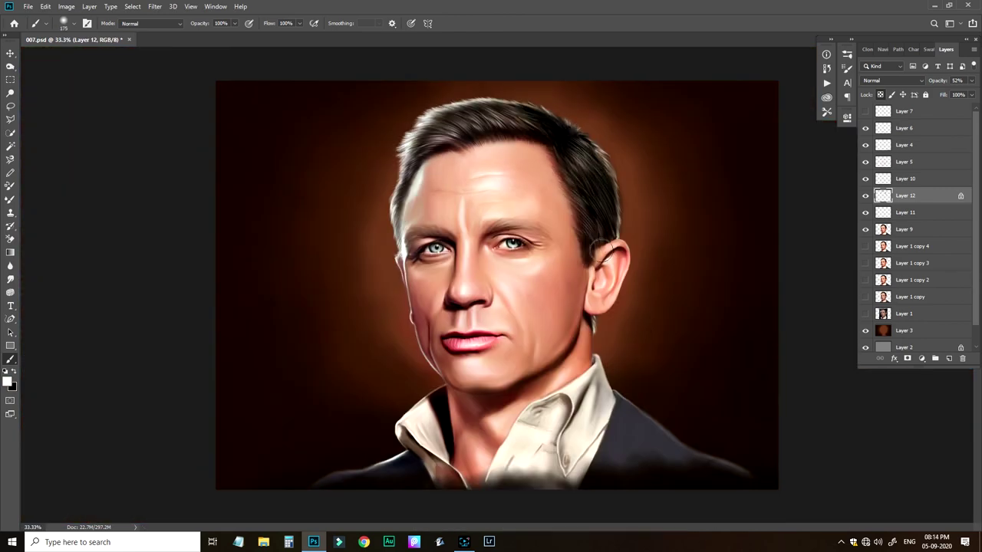
pyautogui.moveTo(530, 129)
pyautogui.mouseDown()
pyautogui.moveTo(454, 139)
pyautogui.moveTo(455, 115)
pyautogui.mouseUp()
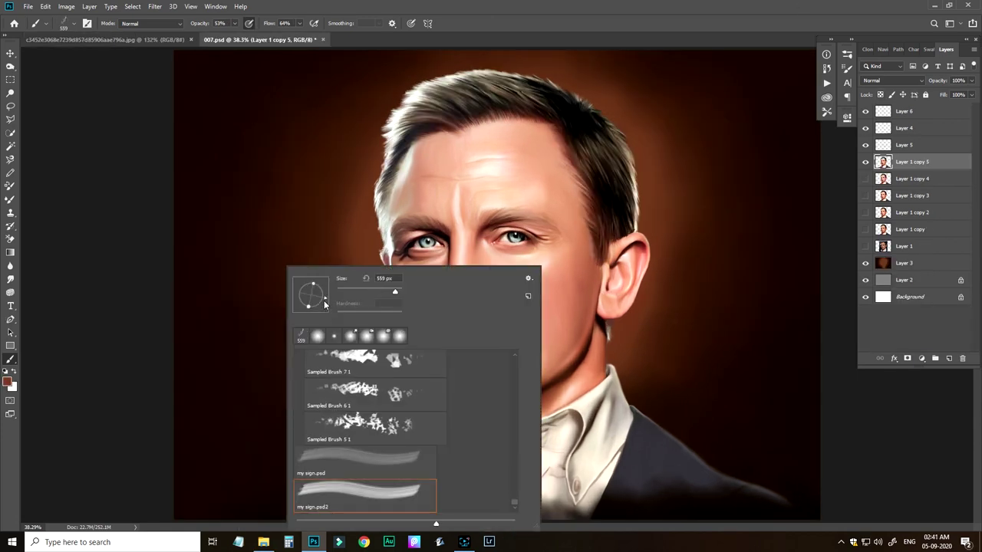
# Step: Stamp the custom signature brush in a sampled light skin pink beside the collar on a new Layer 7
pyautogui.press('Return')
pyautogui.press('[')
pyautogui.press('[')
pyautogui.press('[')
pyautogui.press('[')
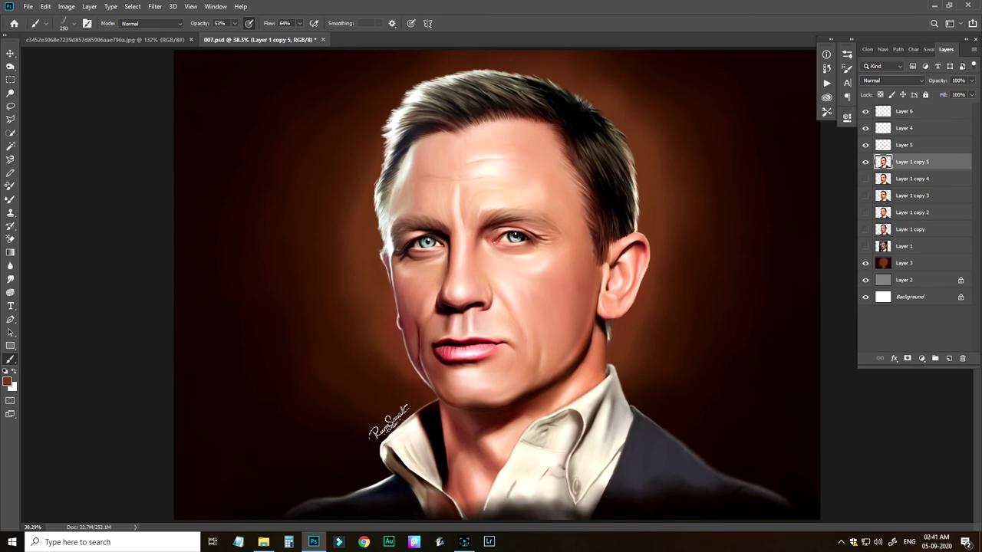
pyautogui.keyDown('alt'); pyautogui.click(422, 381); pyautogui.keyUp('alt')
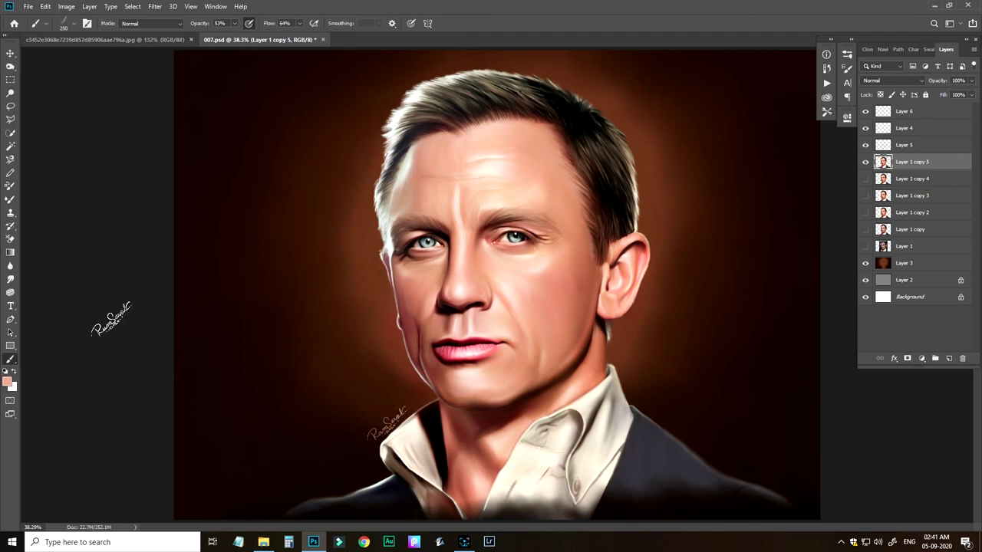
pyautogui.hotkey('ctrl', 'shift', 'alt', 'n')
# Step: Lasso the signature's opening letters, duplicate them at its end, nudge the copy into line, and deselect
pyautogui.press('z')
pyautogui.moveTo(421, 372)
pyautogui.mouseDown()
pyautogui.moveTo(463, 410)
pyautogui.moveTo(485, 413)
pyautogui.mouseUp()
pyautogui.moveTo(460, 429); pyautogui.dragTo(436, 318)
pyautogui.press('l')
pyautogui.moveTo(309, 399); pyautogui.dragTo(307, 402)
pyautogui.moveTo(287, 421)
pyautogui.mouseDown()
pyautogui.moveTo(369, 355)
pyautogui.moveTo(382, 332)
pyautogui.moveTo(444, 318)
pyautogui.moveTo(406, 245)
pyautogui.mouseUp()
pyautogui.hotkey('ctrl', 'Down')
pyautogui.hotkey('ctrl', 'Down')
pyautogui.hotkey('ctrl', 'Down')
pyautogui.hotkey('ctrl', 'Down')
pyautogui.hotkey('ctrl', 'Right')
pyautogui.hotkey('ctrl', 'Right')
pyautogui.hotkey('ctrl', 'Right')
pyautogui.hotkey('ctrl', 'd')
# Step: Trim the copied letters with the Eraser and hand-draw the signature's last letter and two dots with a small brush
pyautogui.press('z')
pyautogui.press('e')
pyautogui.moveTo(281, 366); pyautogui.dragTo(282, 373)
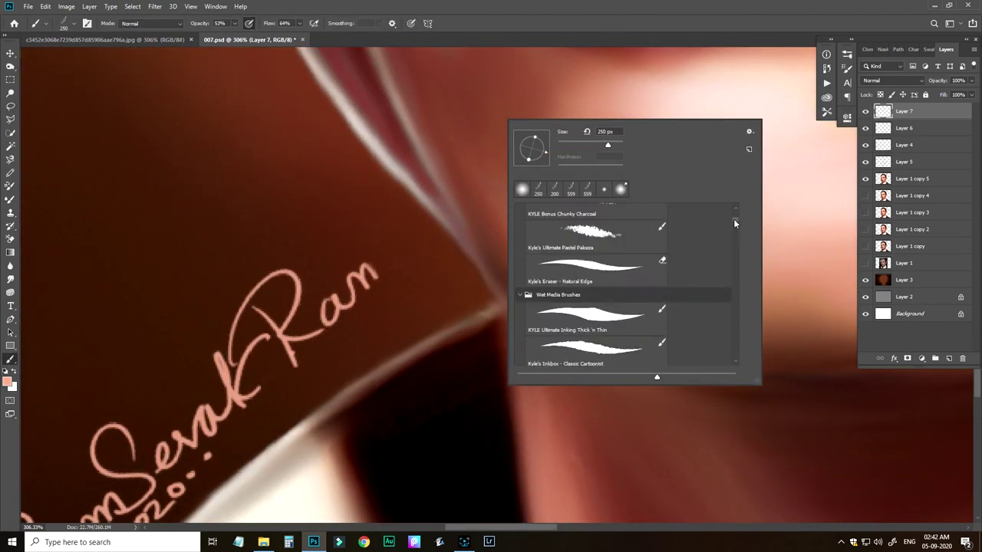
pyautogui.moveTo(734, 219)
pyautogui.mouseDown()
pyautogui.moveTo(745, 317)
pyautogui.moveTo(734, 340)
pyautogui.mouseUp()
pyautogui.click(632, 358)
pyautogui.keyDown('alt'); pyautogui.rightClick(557, 110); pyautogui.keyUp('alt')
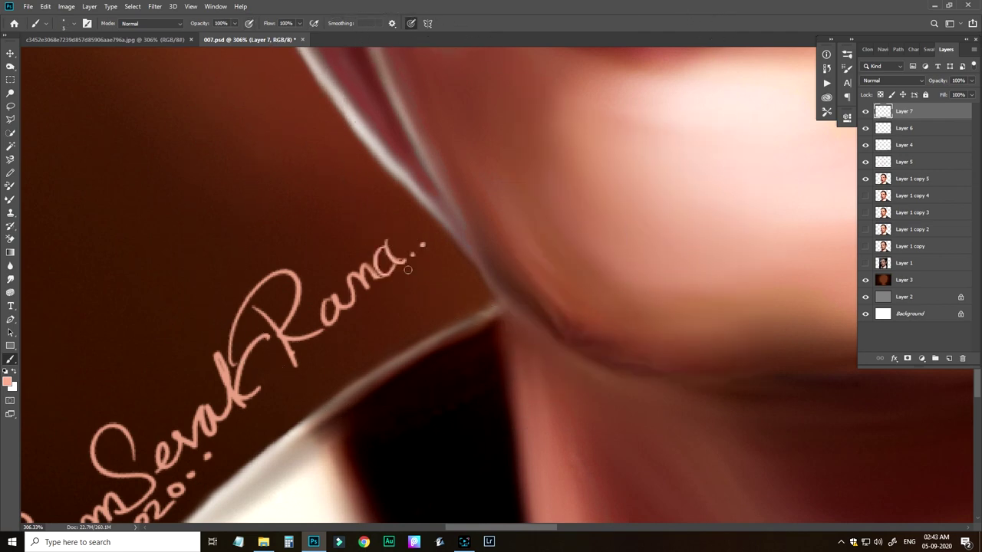
# Step: Lasso the year 2020 with its dots, shift it up along the lengthened signature, and deselect
pyautogui.moveTo(408, 270); pyautogui.dragTo(512, 106)
pyautogui.press('l')
pyautogui.moveTo(294, 330)
pyautogui.mouseDown()
pyautogui.moveTo(287, 338)
pyautogui.moveTo(355, 272)
pyautogui.mouseUp()
pyautogui.hotkey('ctrl', 'd')
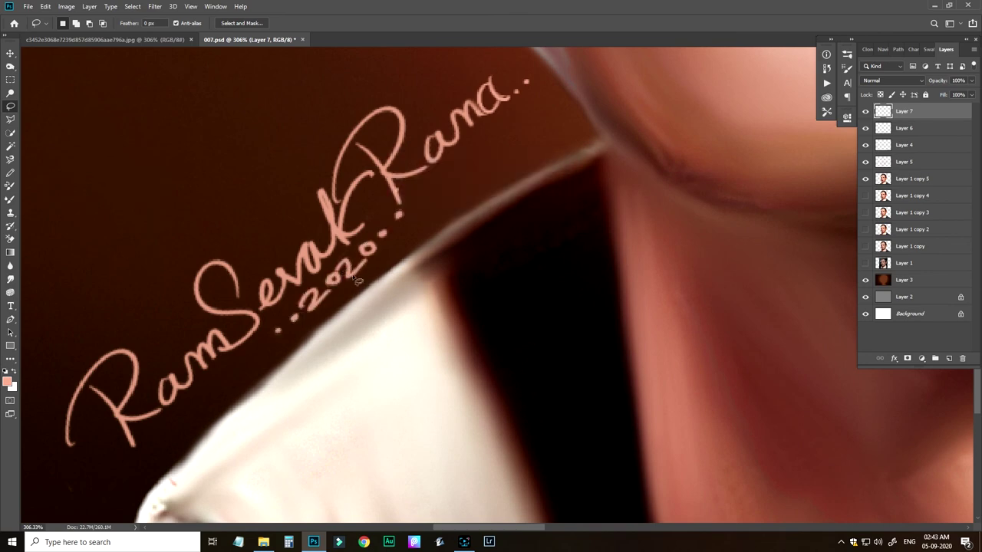
# Step: Show the whole signed portrait in full-screen mode, fitted to the screen
pyautogui.hotkey('ctrl', '-')
pyautogui.hotkey('ctrl', '-')
pyautogui.hotkey('ctrl', '-')
pyautogui.hotkey('ctrl', '-')
pyautogui.hotkey('ctrl', '-')
pyautogui.hotkey('ctrl', '-')
pyautogui.press('f')
pyautogui.press('f')
pyautogui.hotkey('ctrl', '0')
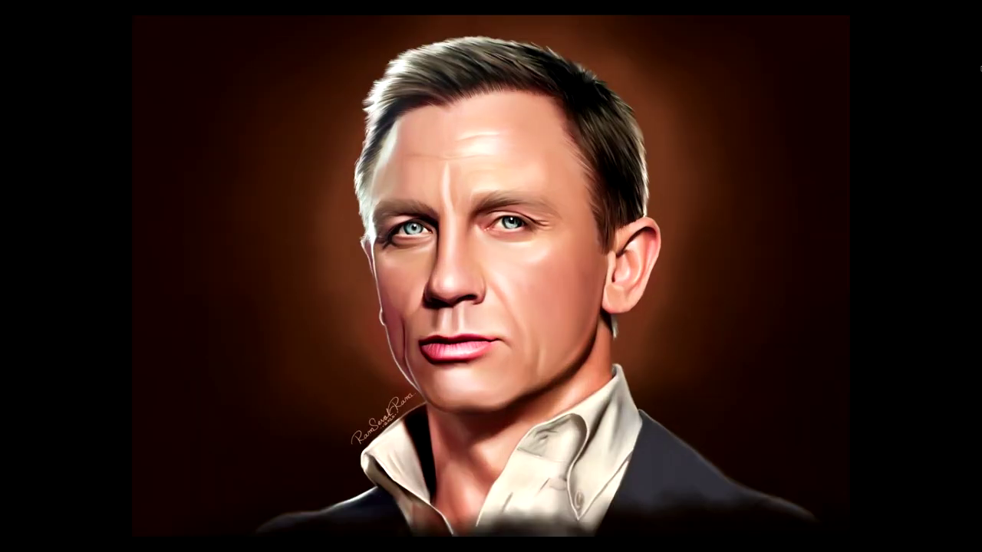